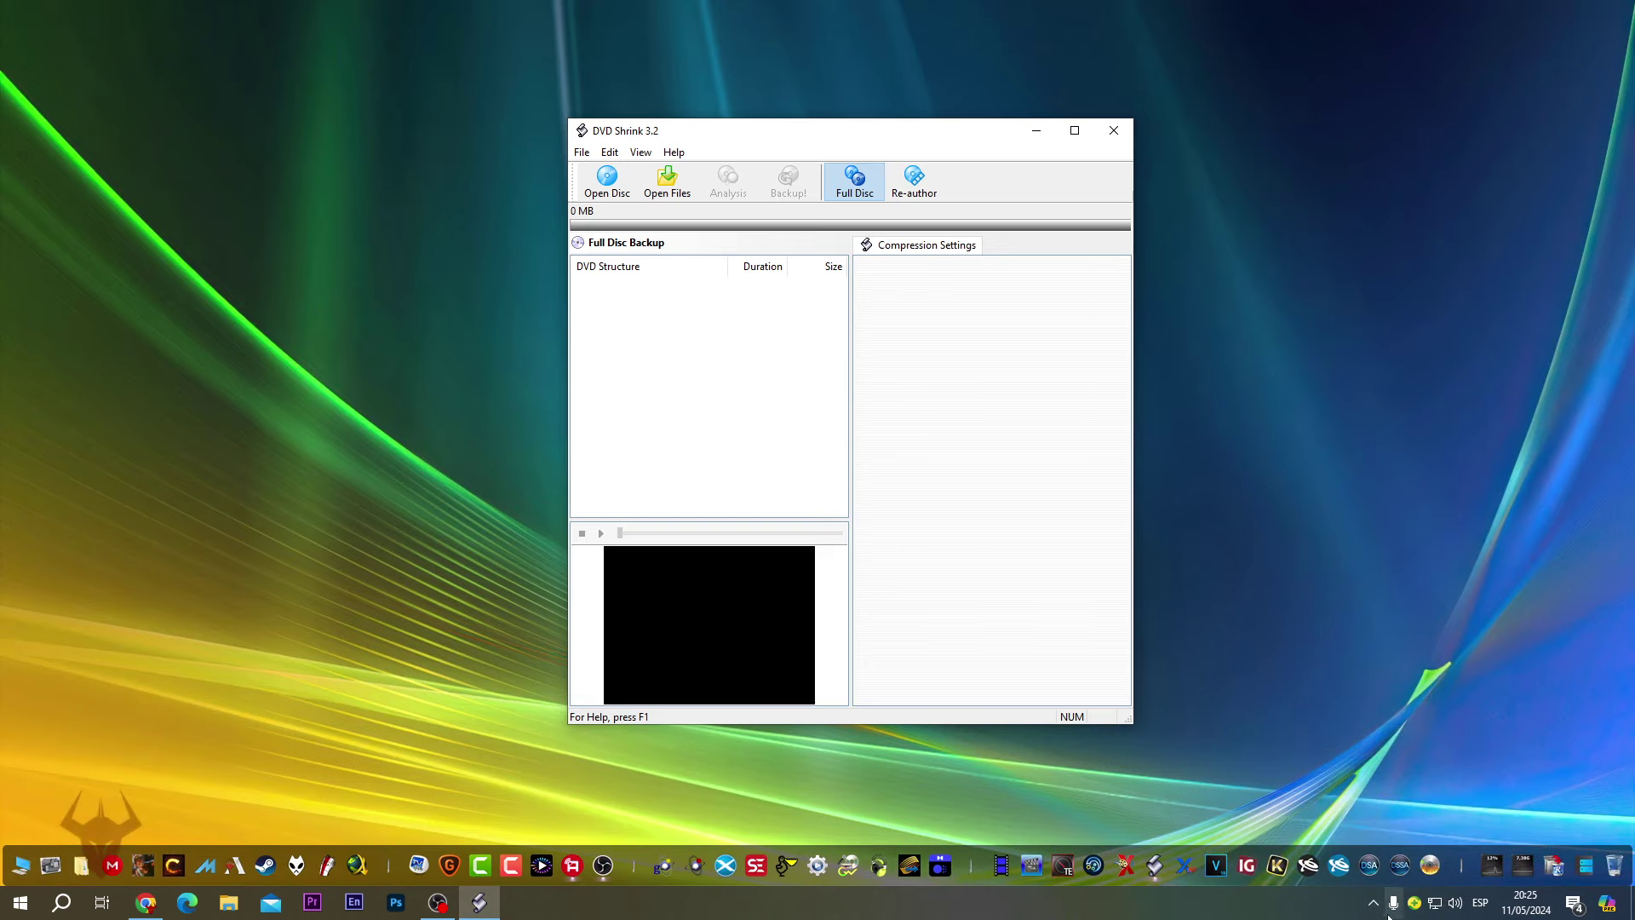
- Change the toolbar button style to DVD Shrink 2.3 and confirm the choice
{"action": "left_click", "coordinate": [1374, 904]}
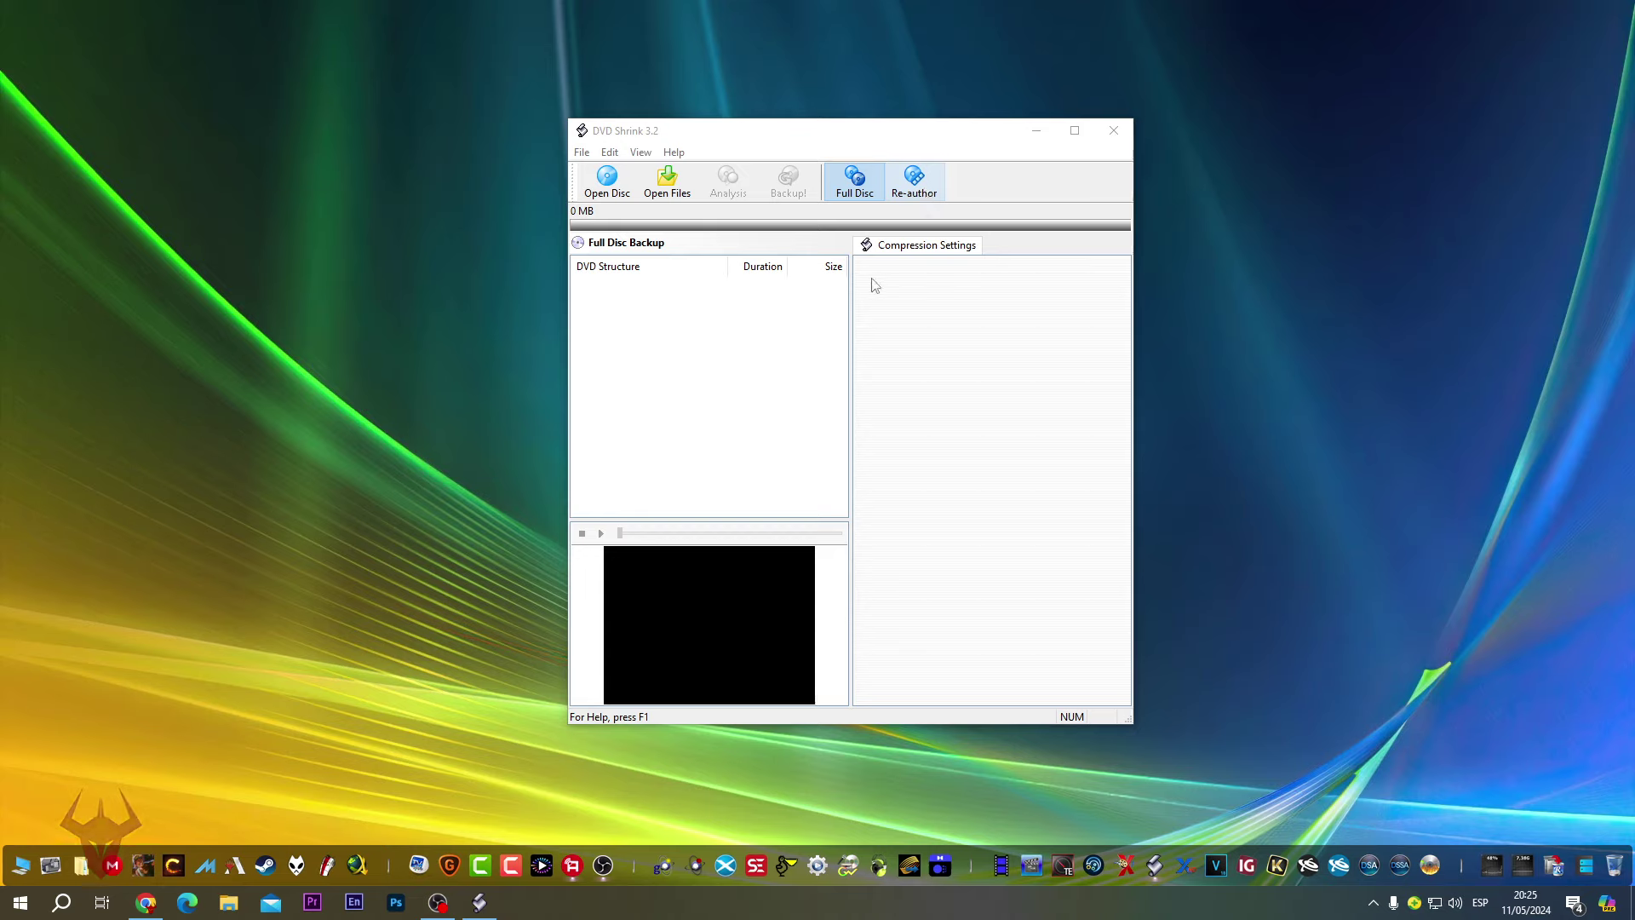
{"action": "left_click", "coordinate": [582, 152]}
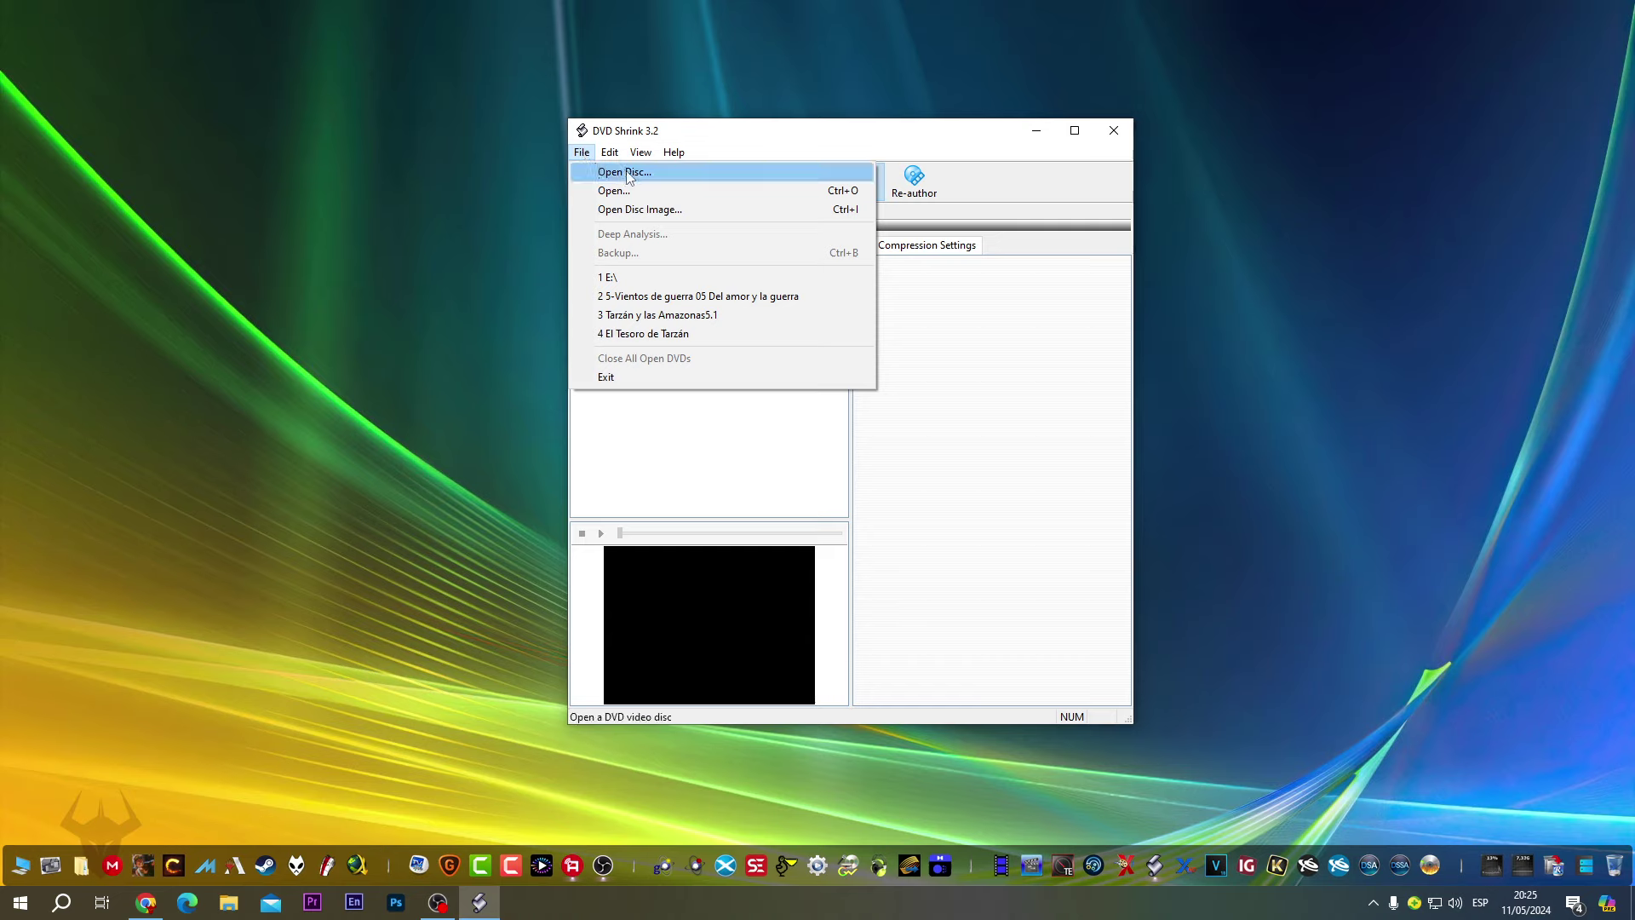
{"action": "mouse_move", "coordinate": [655, 158]}
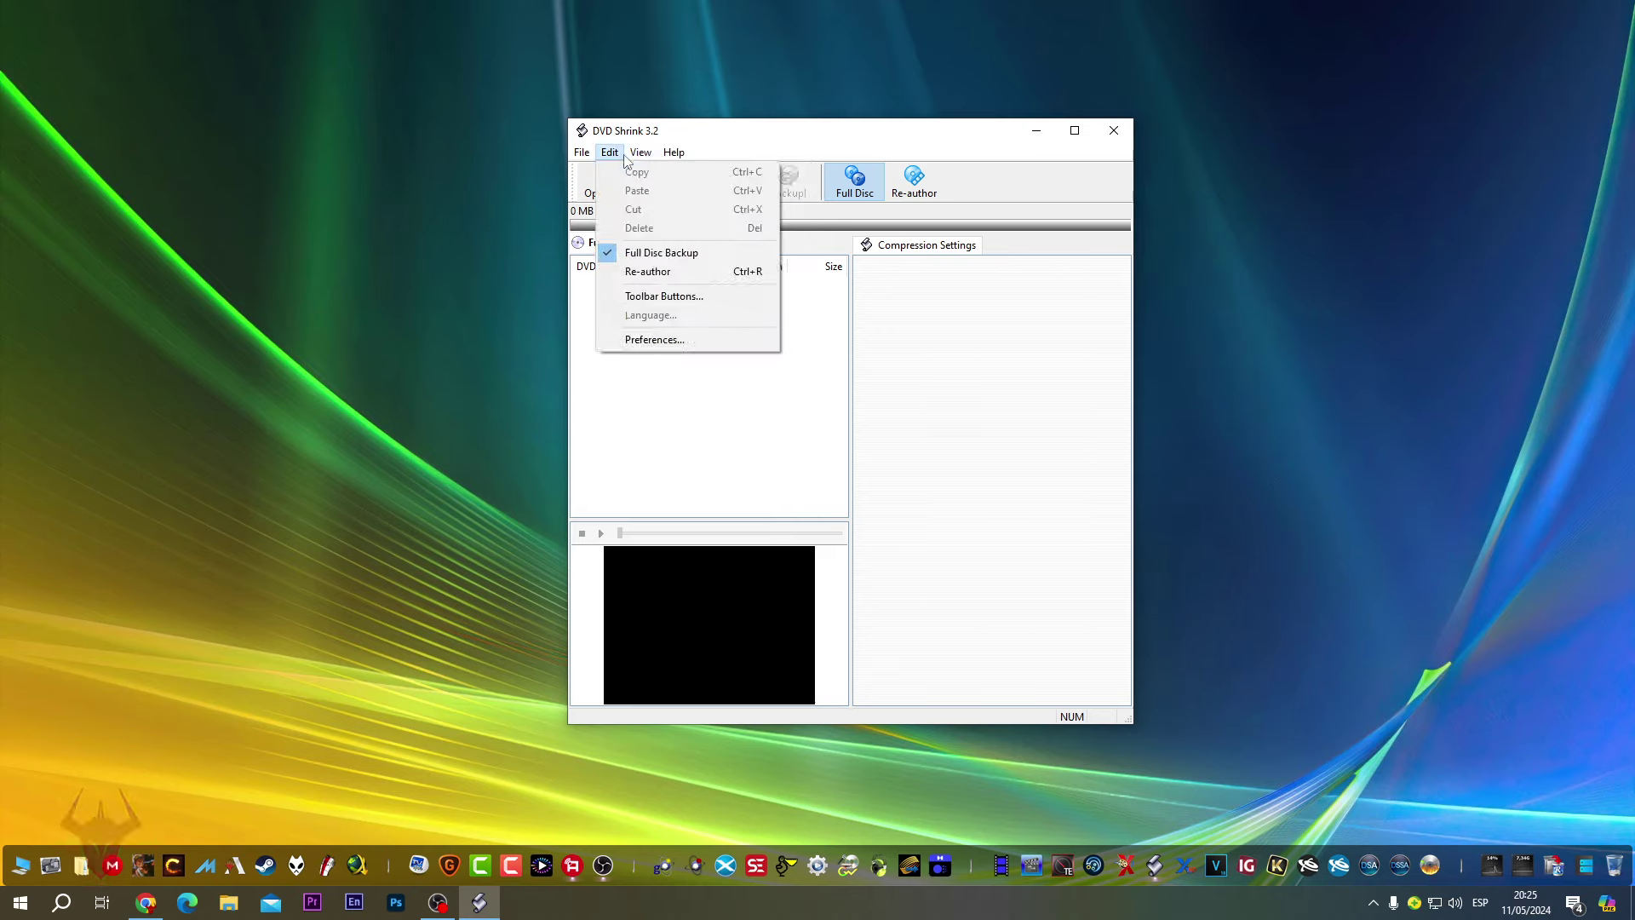
{"action": "left_click", "coordinate": [682, 296]}
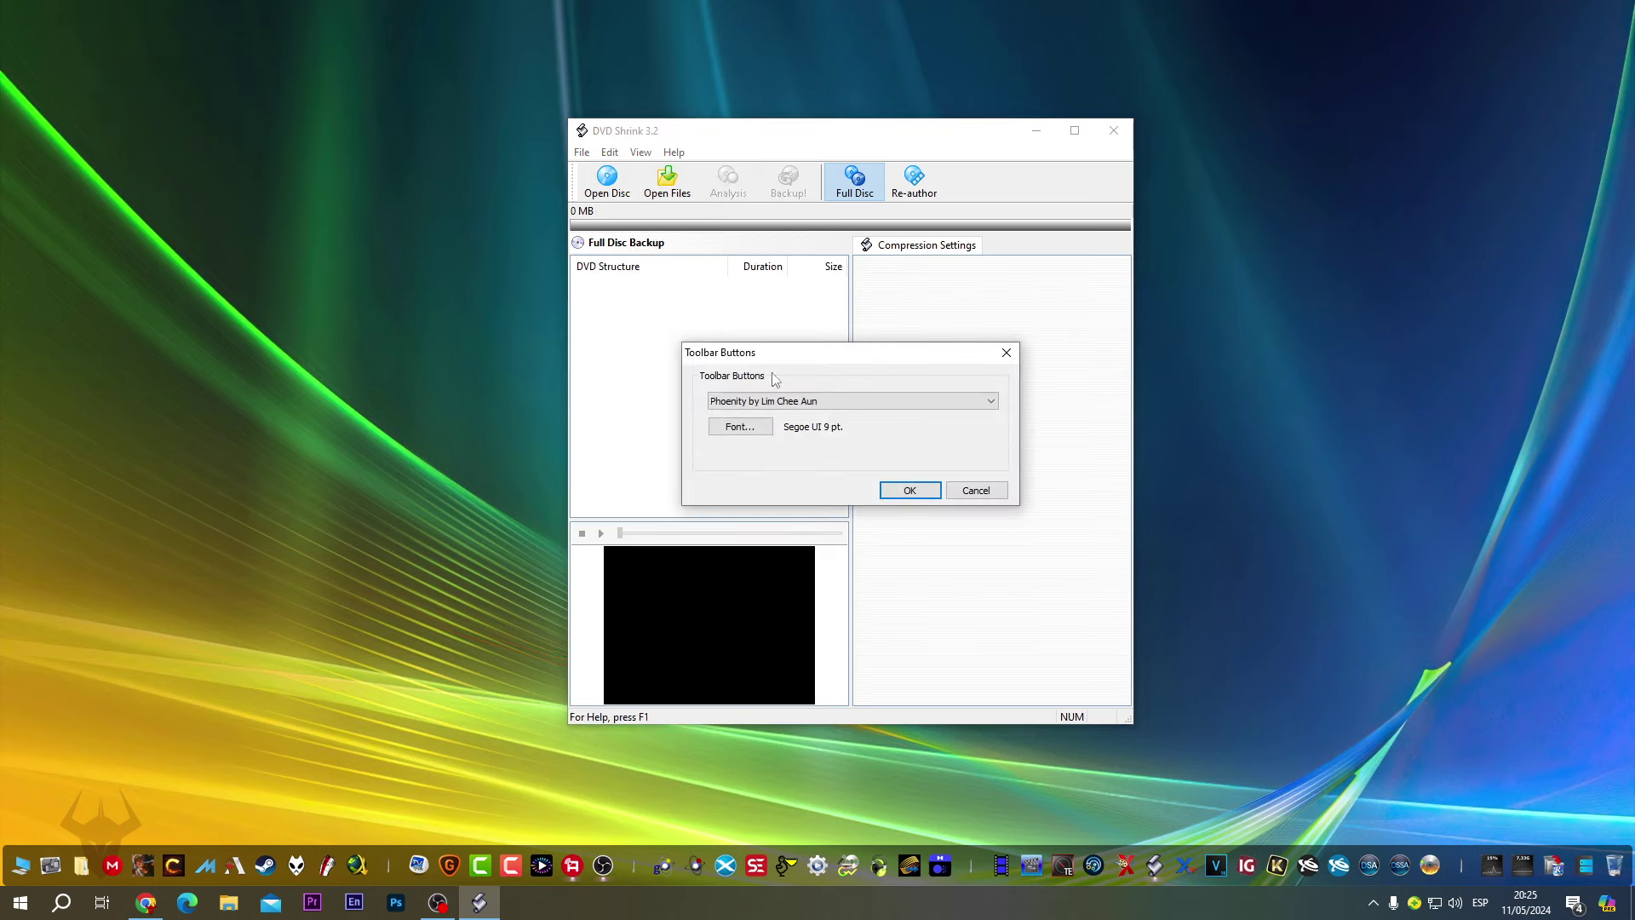
{"action": "left_click", "coordinate": [791, 401]}
{"action": "left_click", "coordinate": [792, 414]}
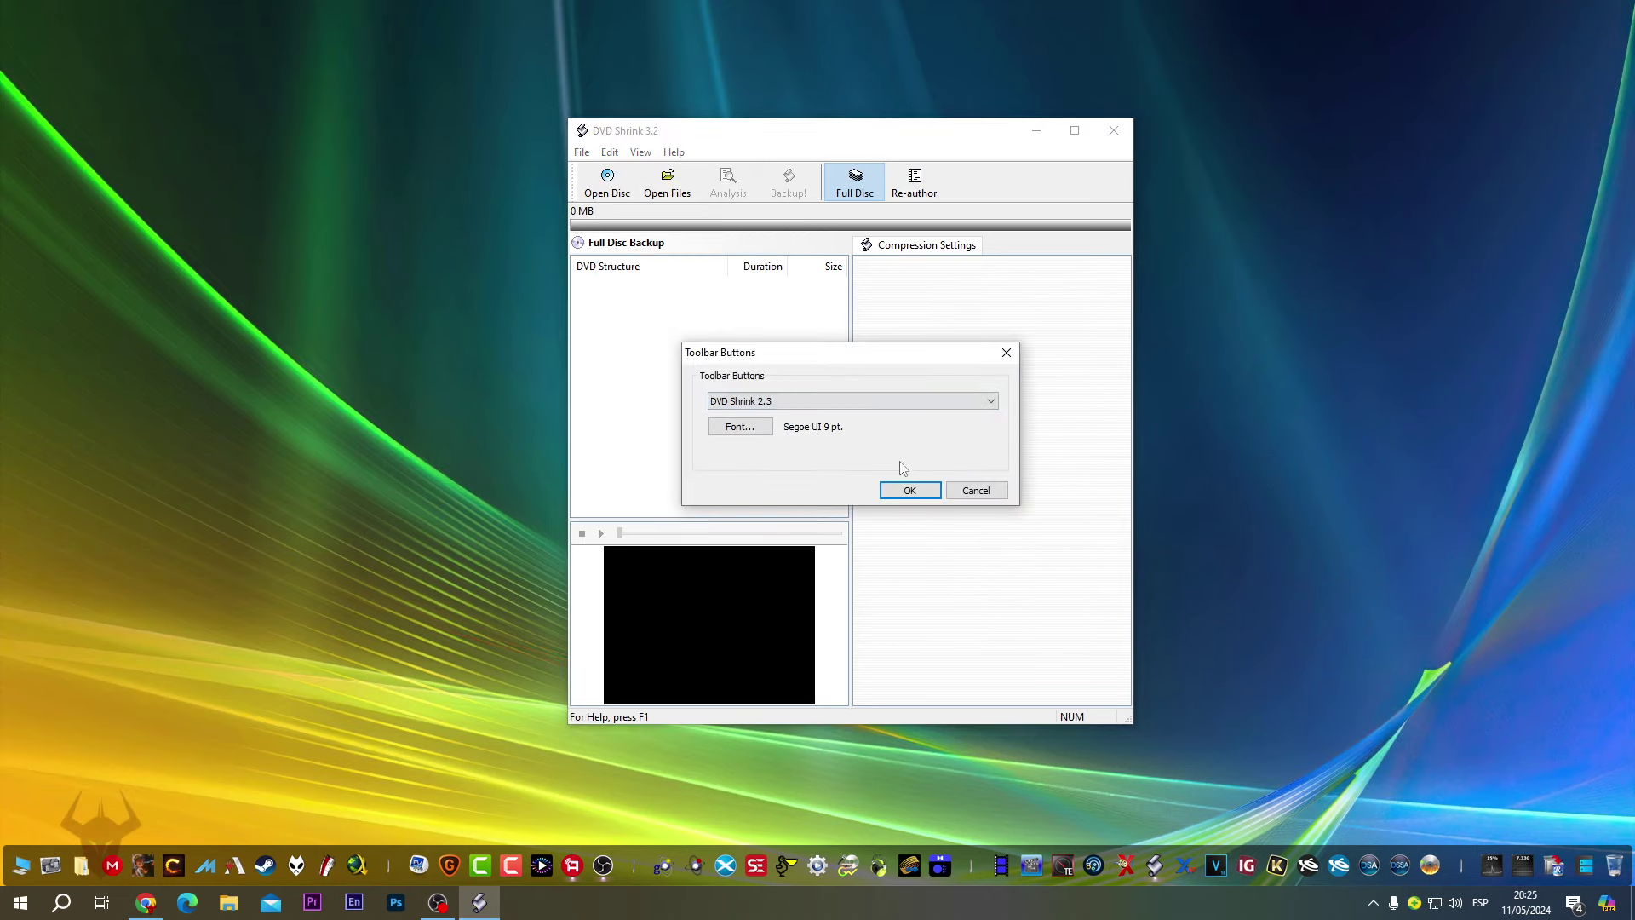
{"action": "left_click", "coordinate": [910, 490]}
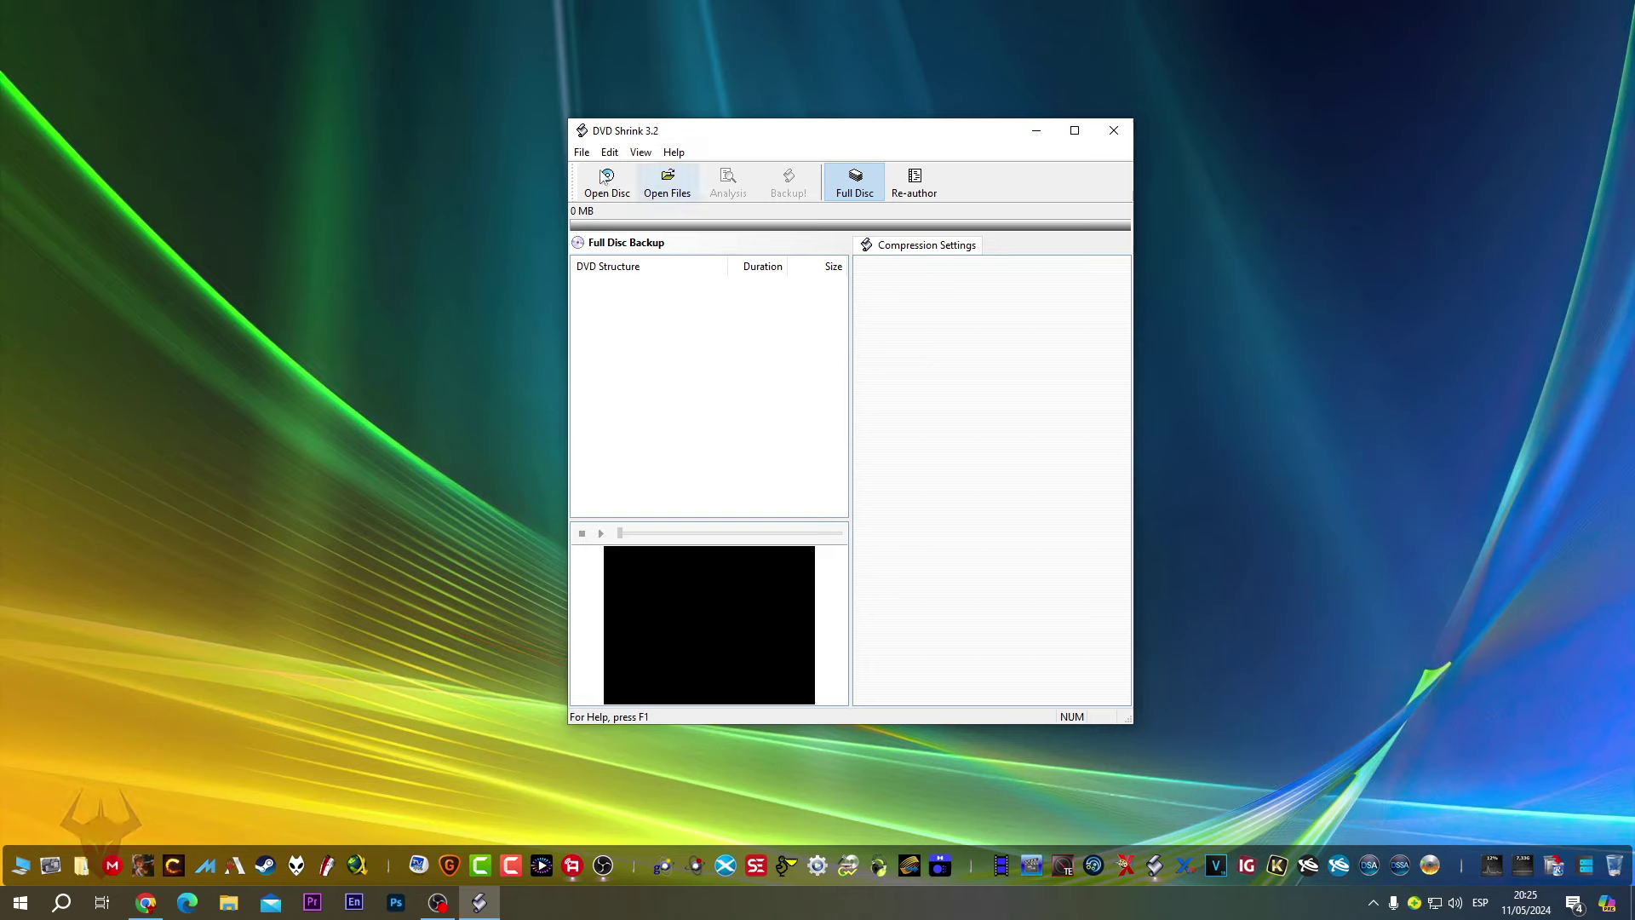
{"action": "left_click", "coordinate": [582, 154]}
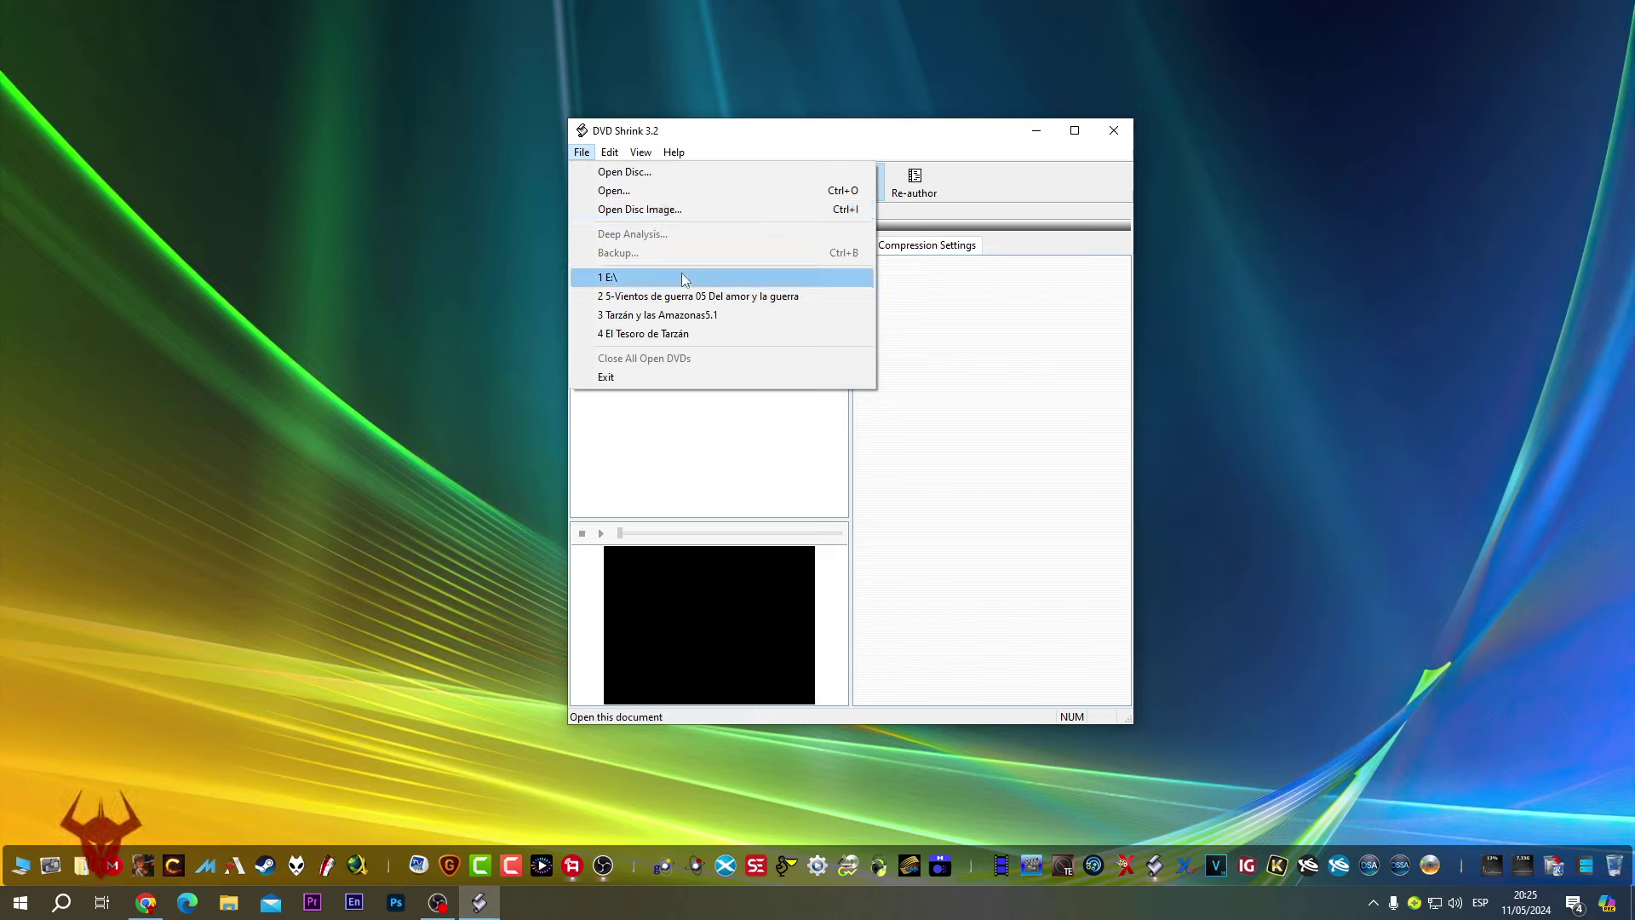
{"action": "left_click", "coordinate": [302, 431]}
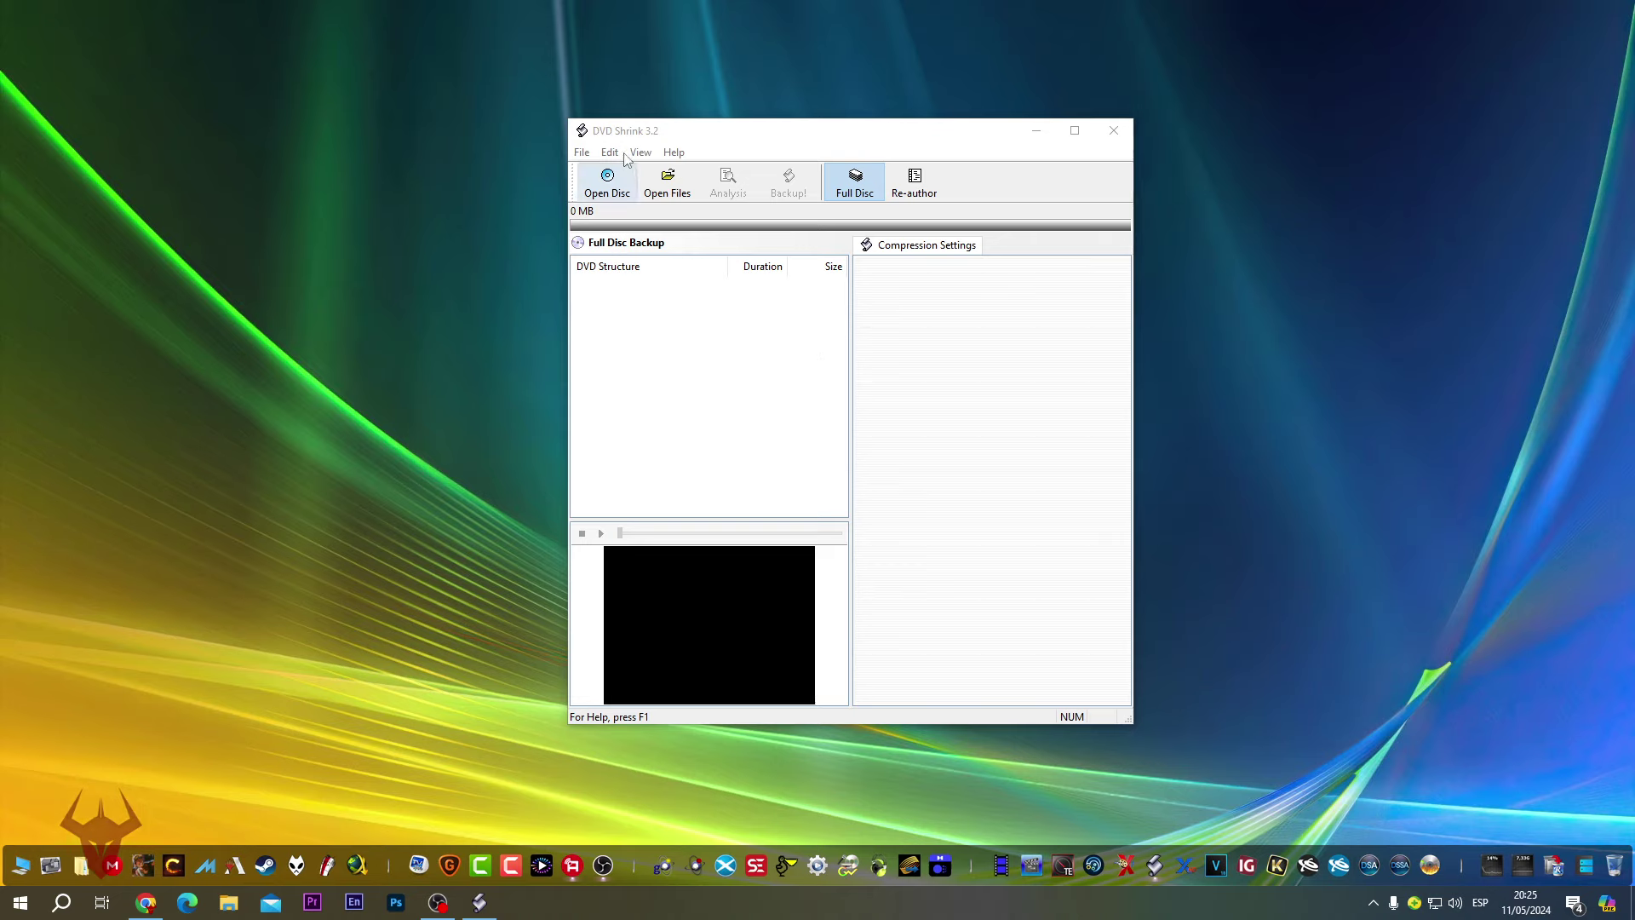
{"action": "left_click", "coordinate": [580, 151]}
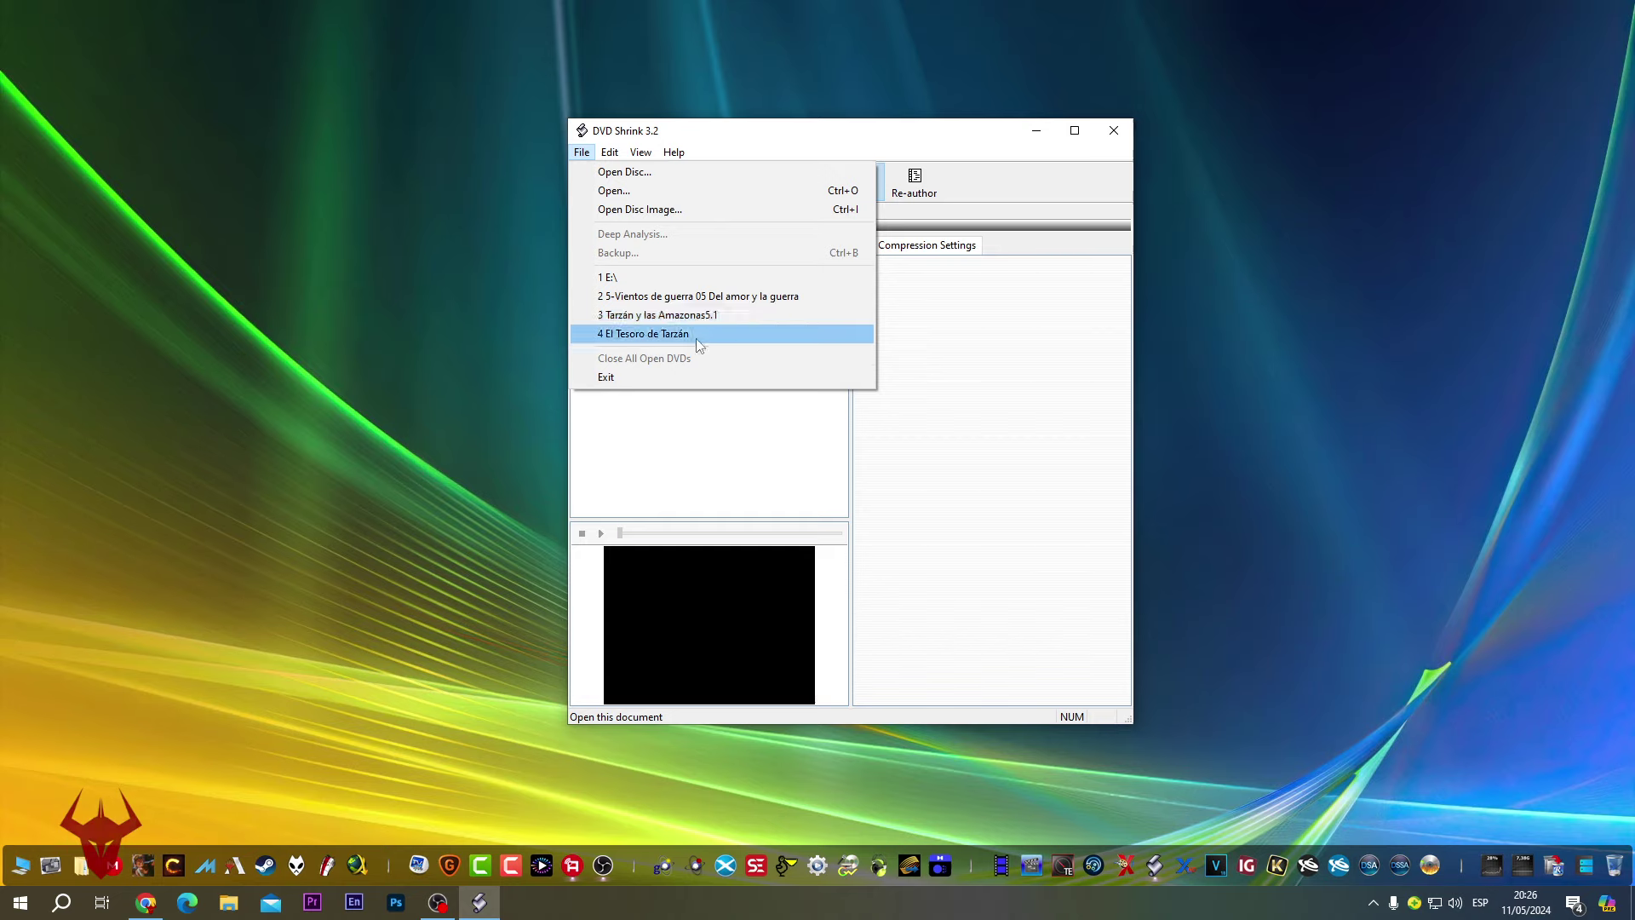
{"action": "left_click", "coordinate": [697, 463]}
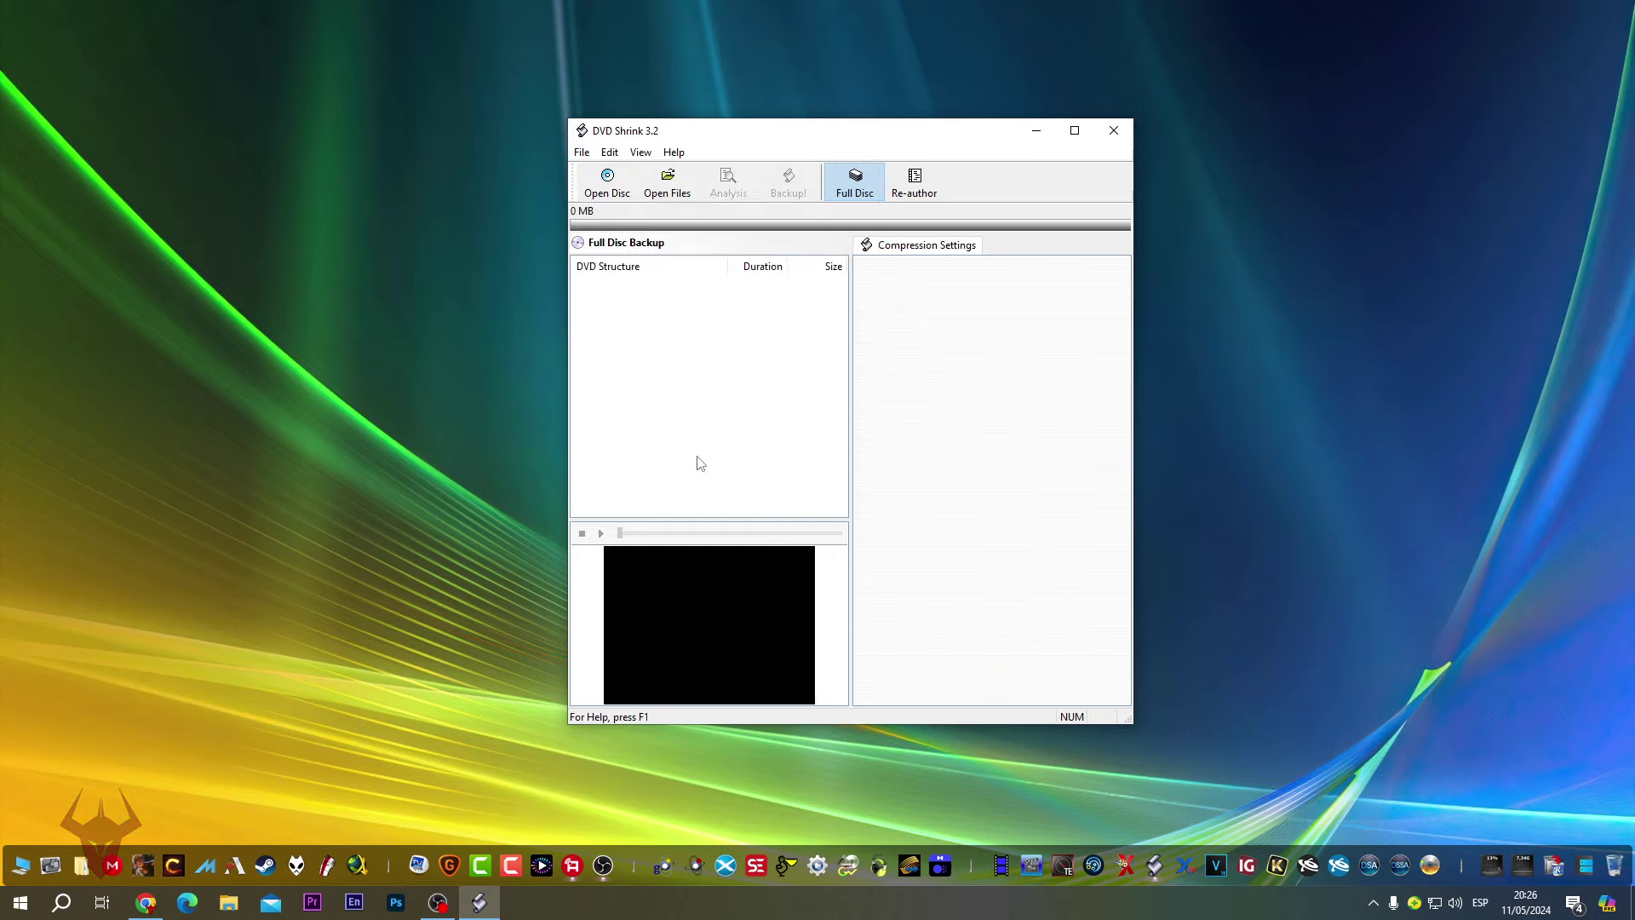
- Open the DVD Shrink preferences and set the target DVD size to DVD-9 (8.5GB)
{"action": "left_click", "coordinate": [610, 152]}
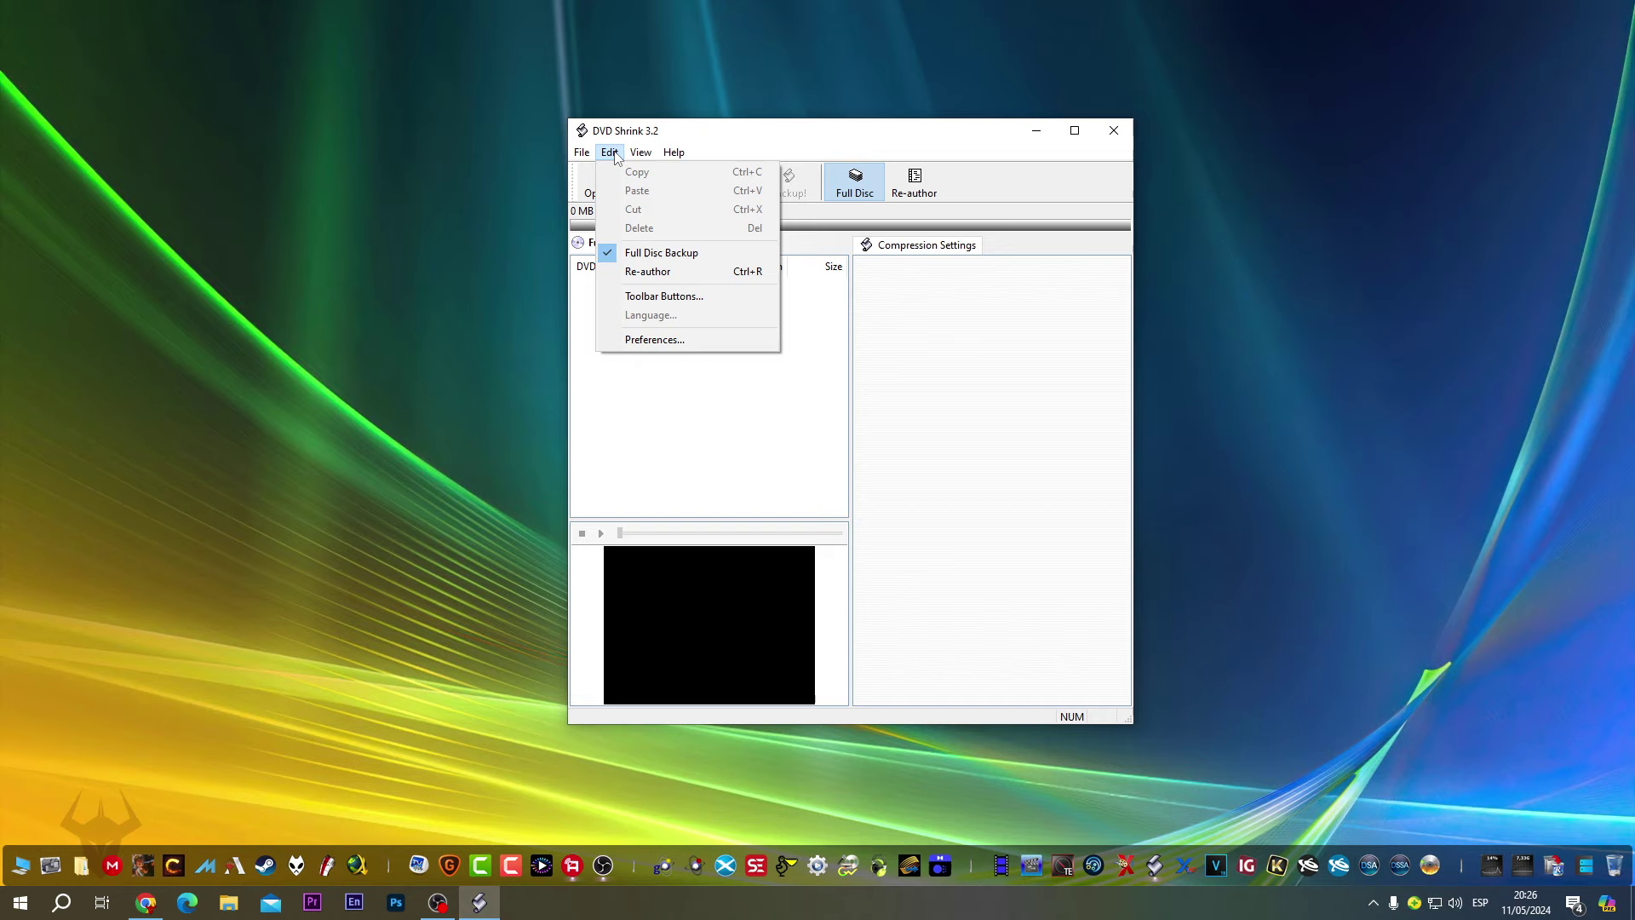
{"action": "left_click", "coordinate": [669, 339]}
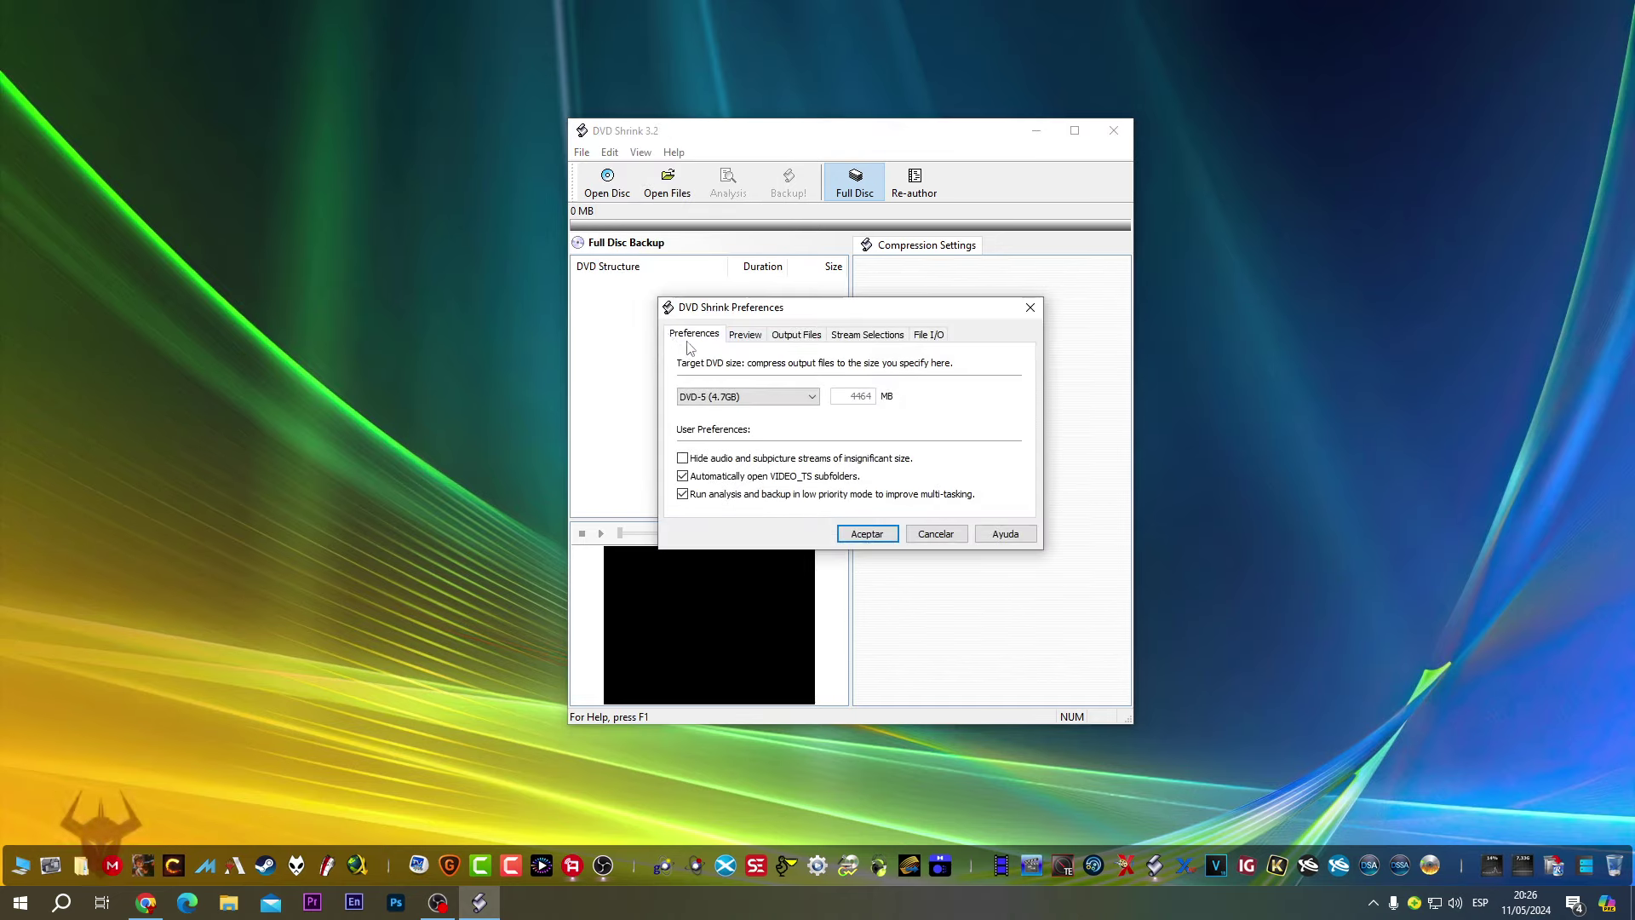
{"action": "left_click", "coordinate": [813, 398]}
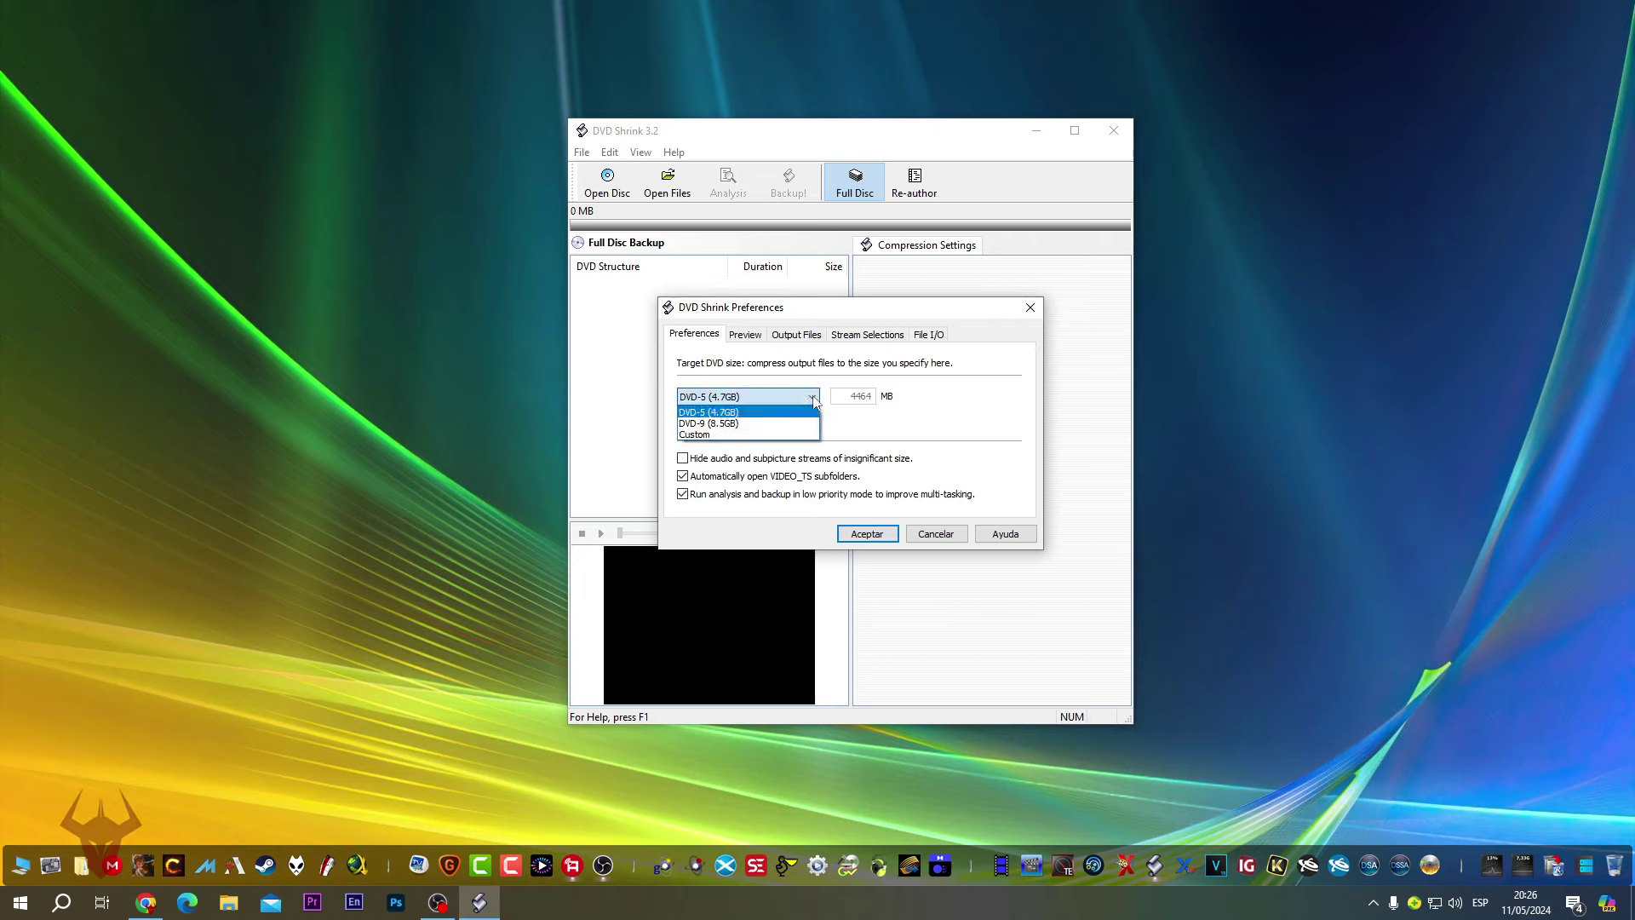
{"action": "left_click", "coordinate": [759, 423]}
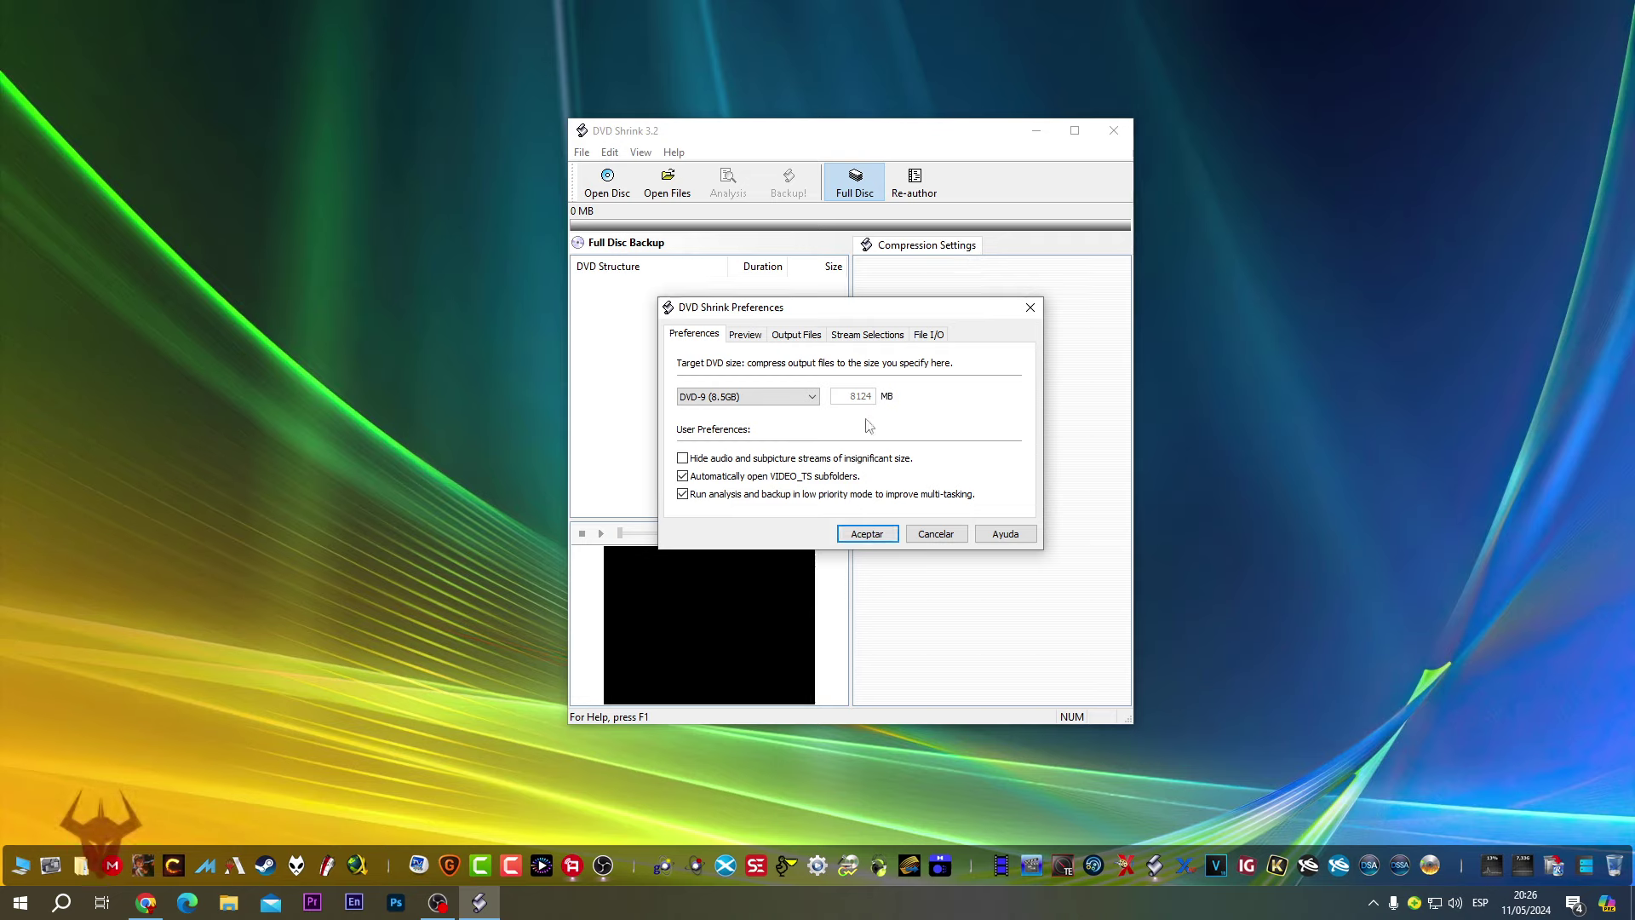
- Review the Preview, Output Files, Stream Selections and File I/O preferences, and return to the target size settings
{"action": "left_click", "coordinate": [757, 335]}
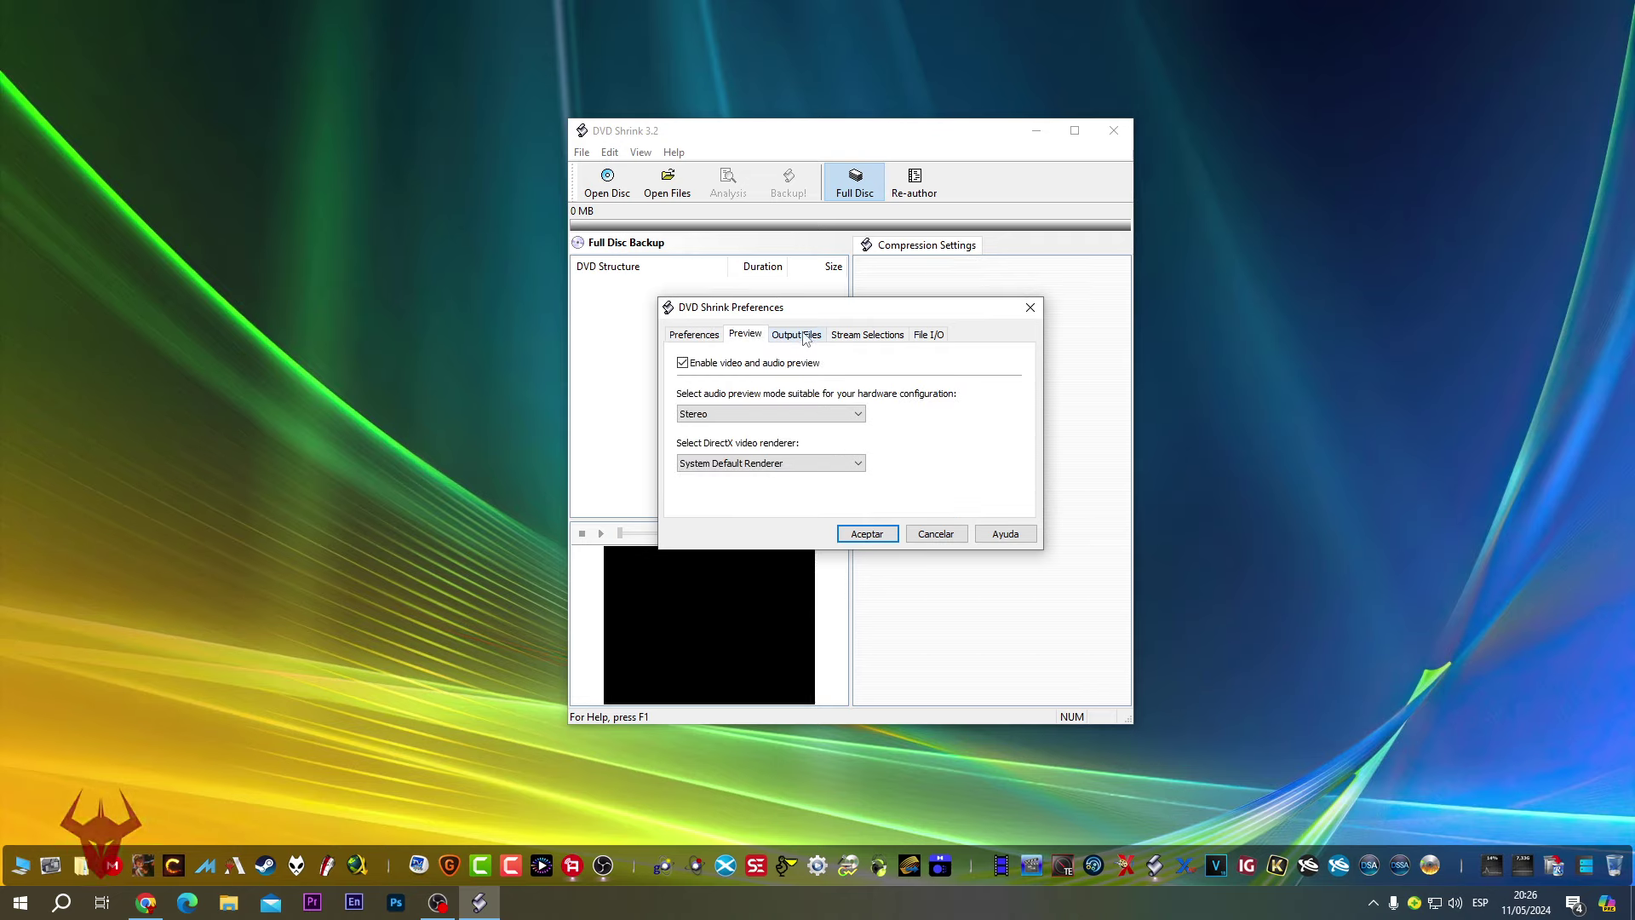
{"action": "left_click", "coordinate": [805, 337]}
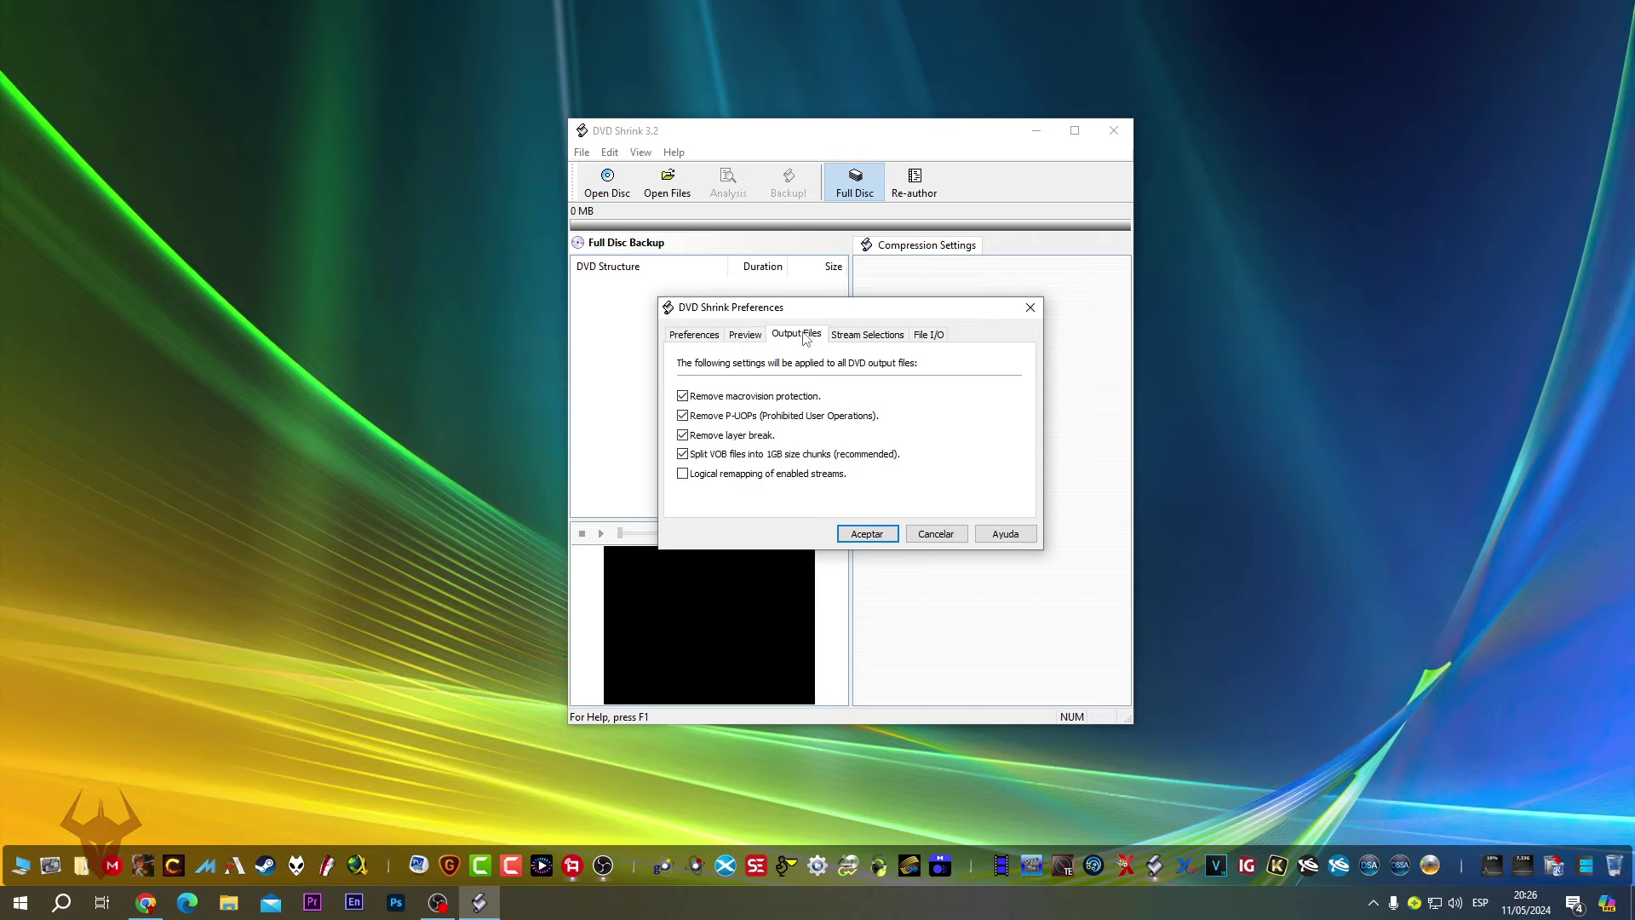
{"action": "left_click", "coordinate": [881, 339]}
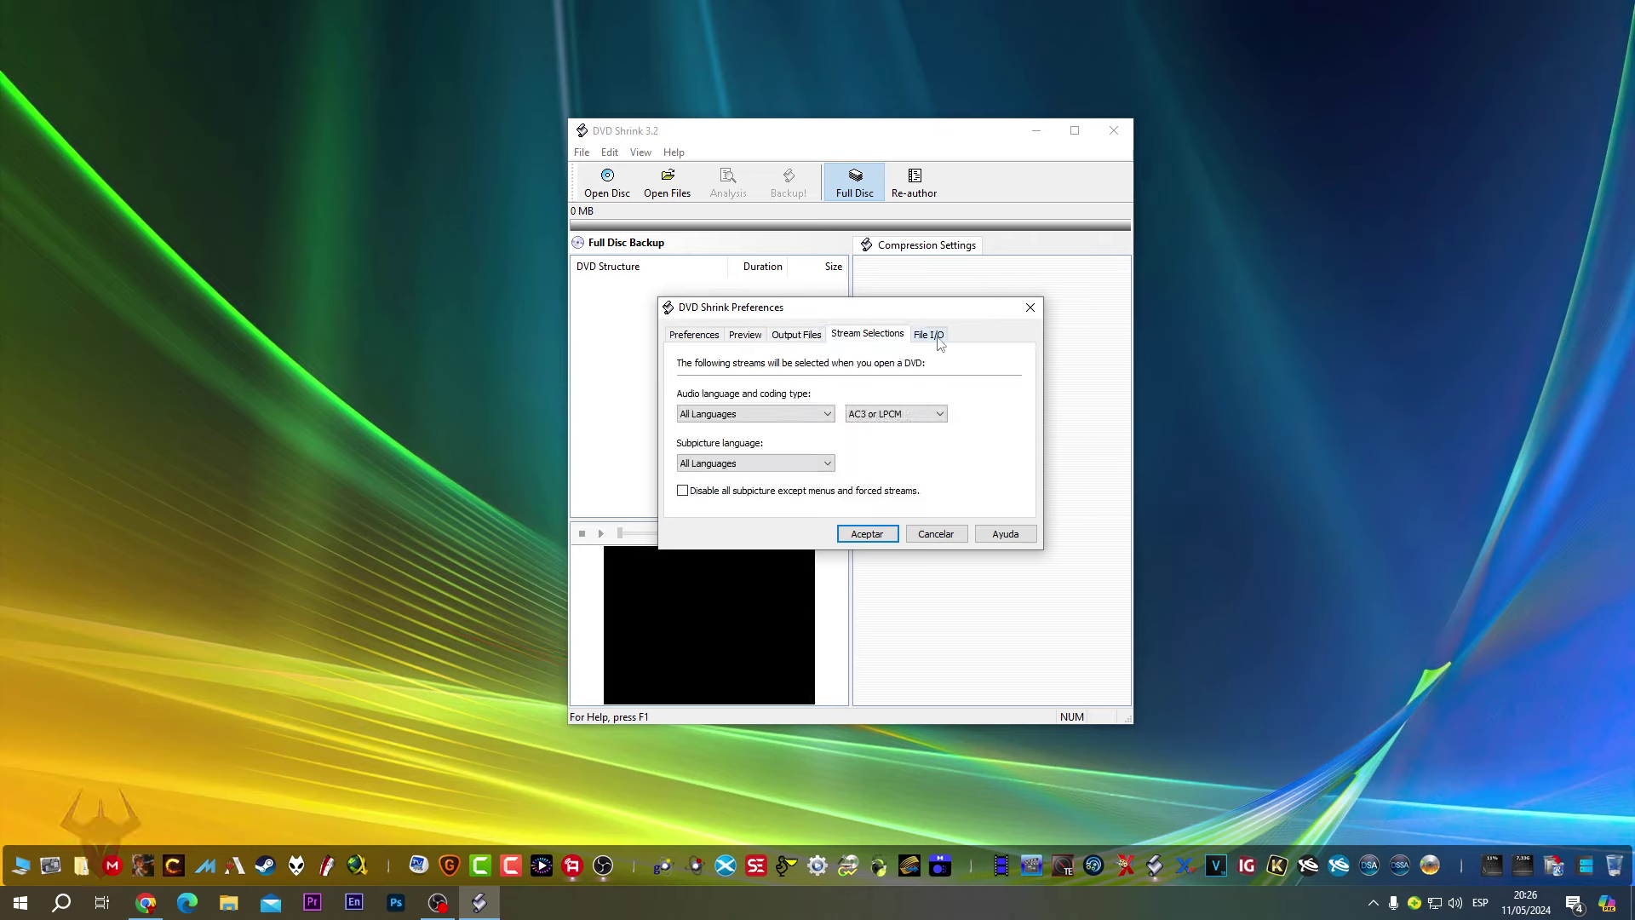
{"action": "left_click", "coordinate": [940, 339]}
{"action": "left_click", "coordinate": [703, 338]}
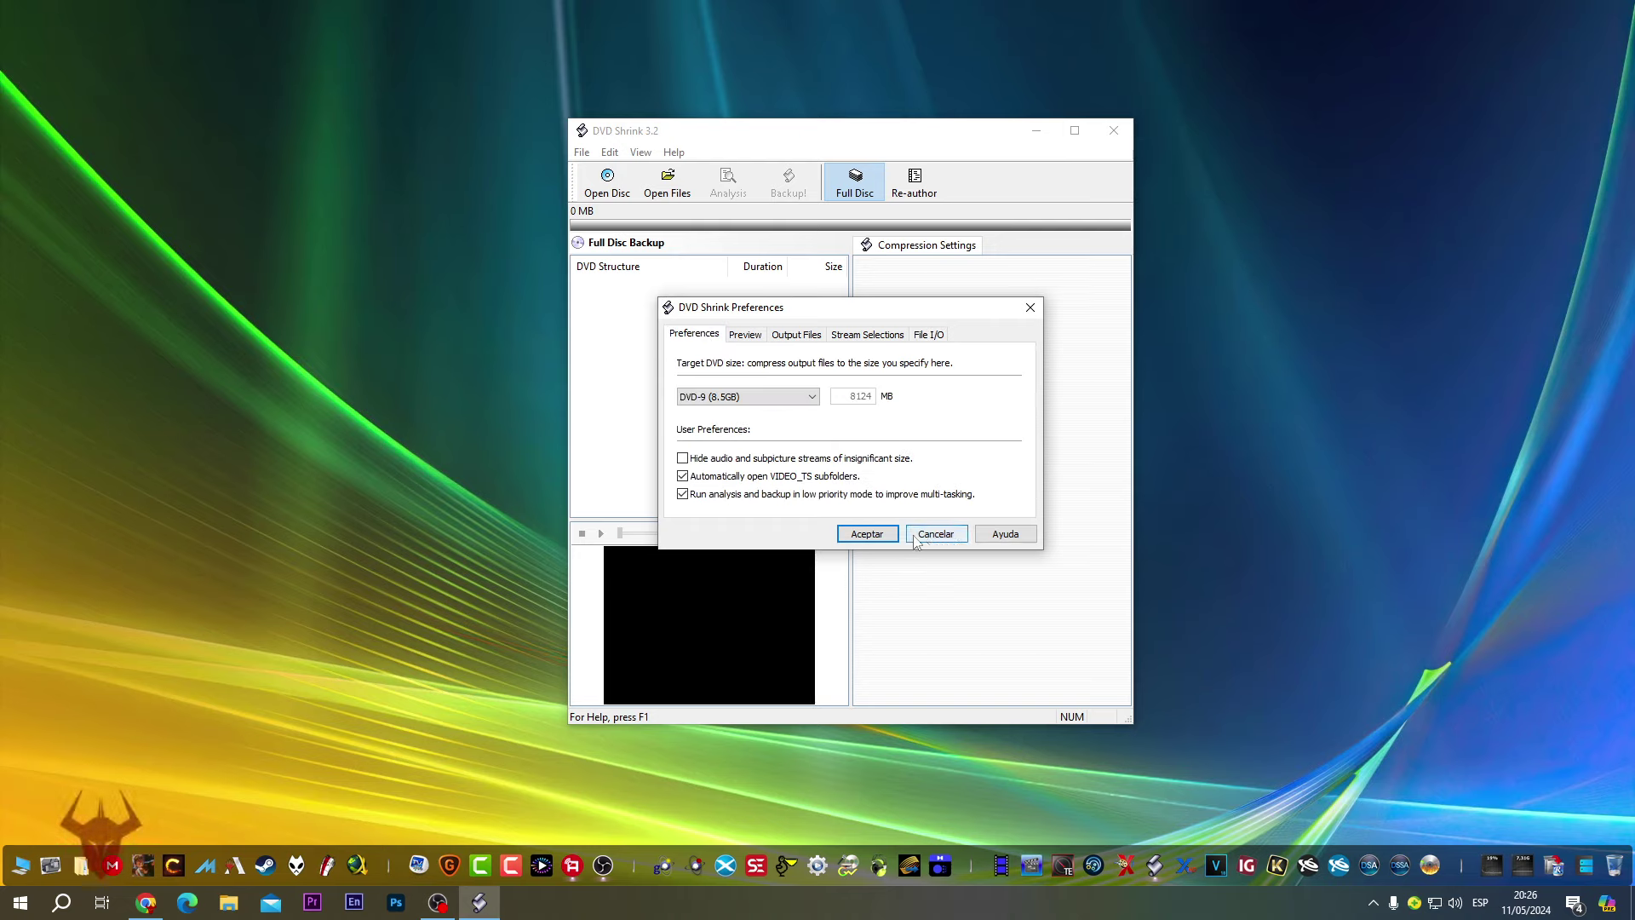
- Try the DVD-5 (4.7GB) target size and switch to the Custom option
{"action": "left_click", "coordinate": [734, 397]}
{"action": "left_click", "coordinate": [728, 410]}
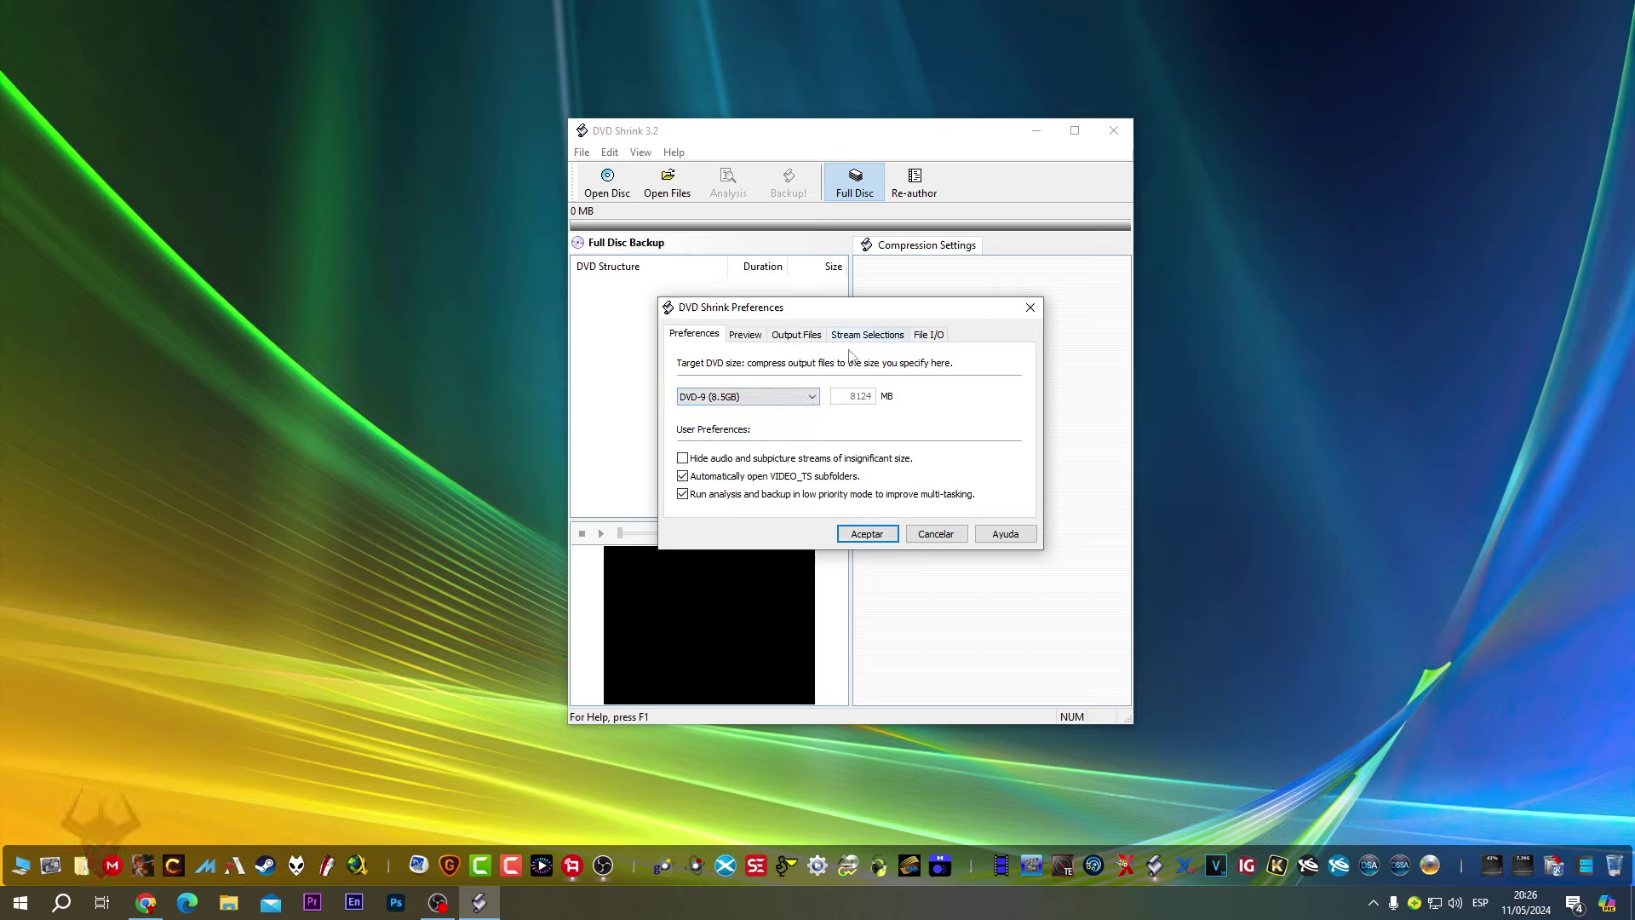
{"action": "left_click", "coordinate": [814, 397]}
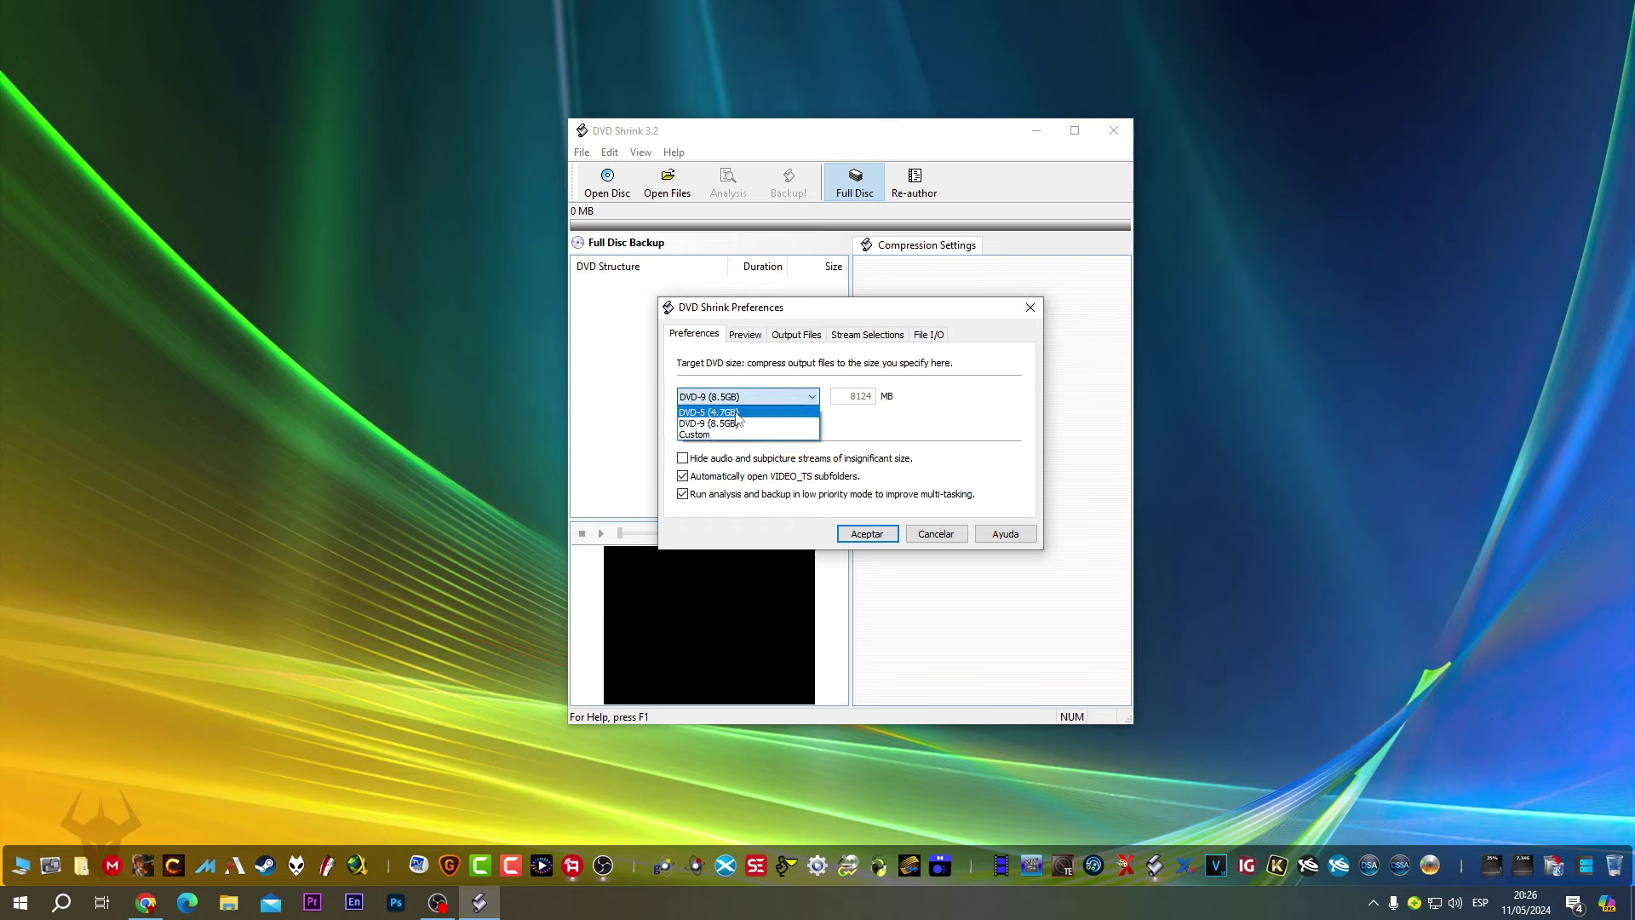
{"action": "left_click", "coordinate": [780, 417]}
{"action": "left_click", "coordinate": [813, 397]}
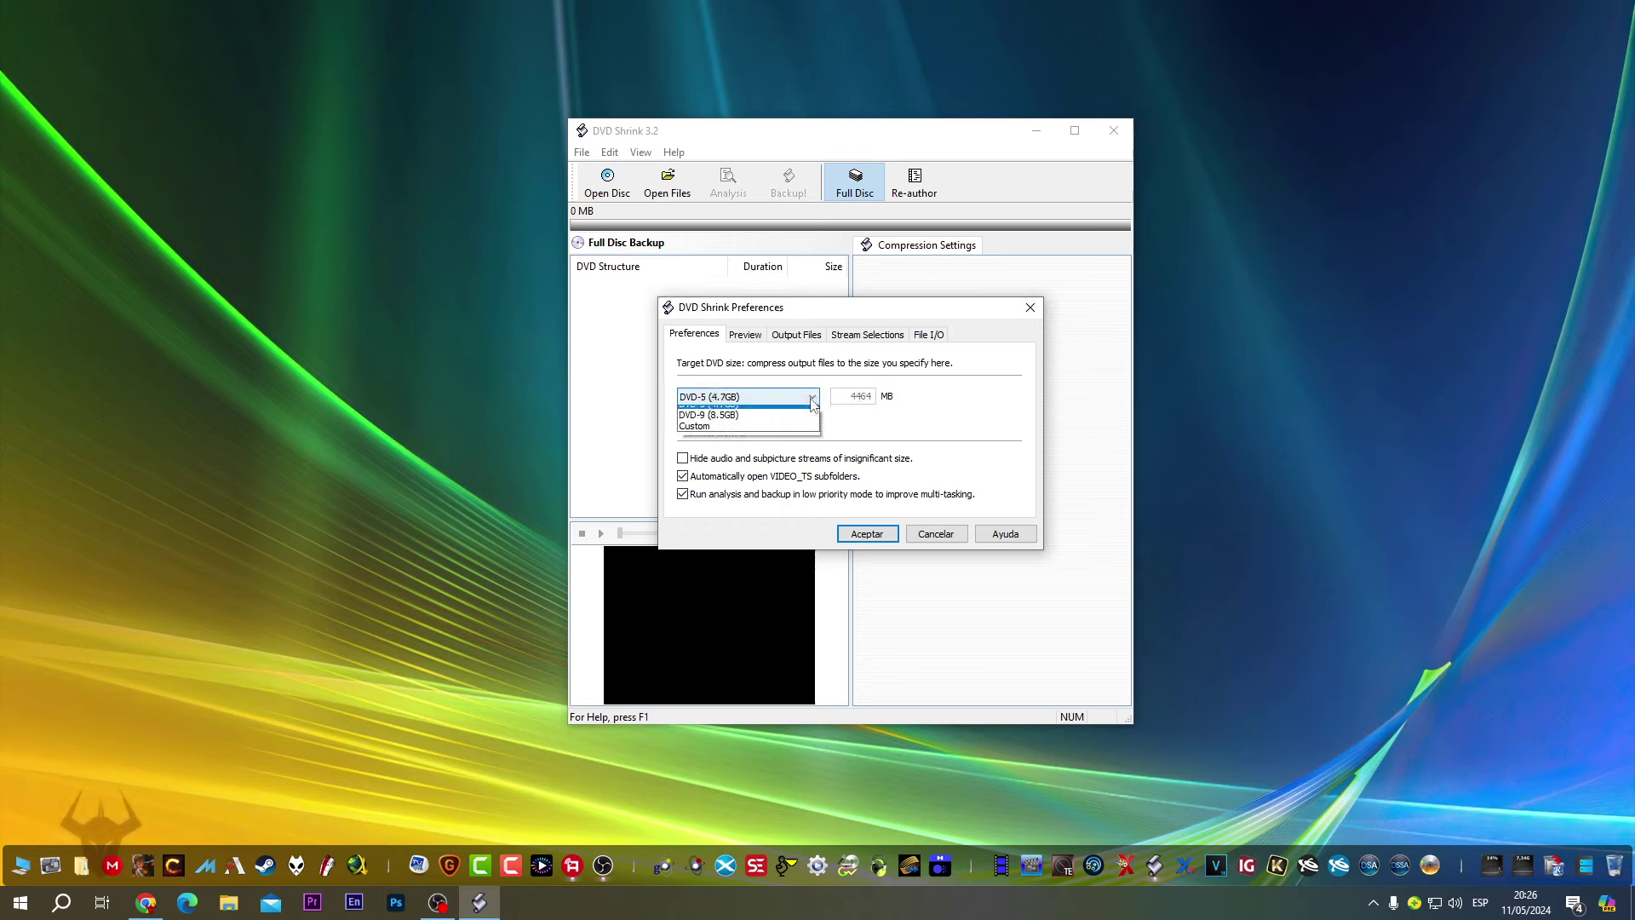
{"action": "left_click", "coordinate": [742, 435]}
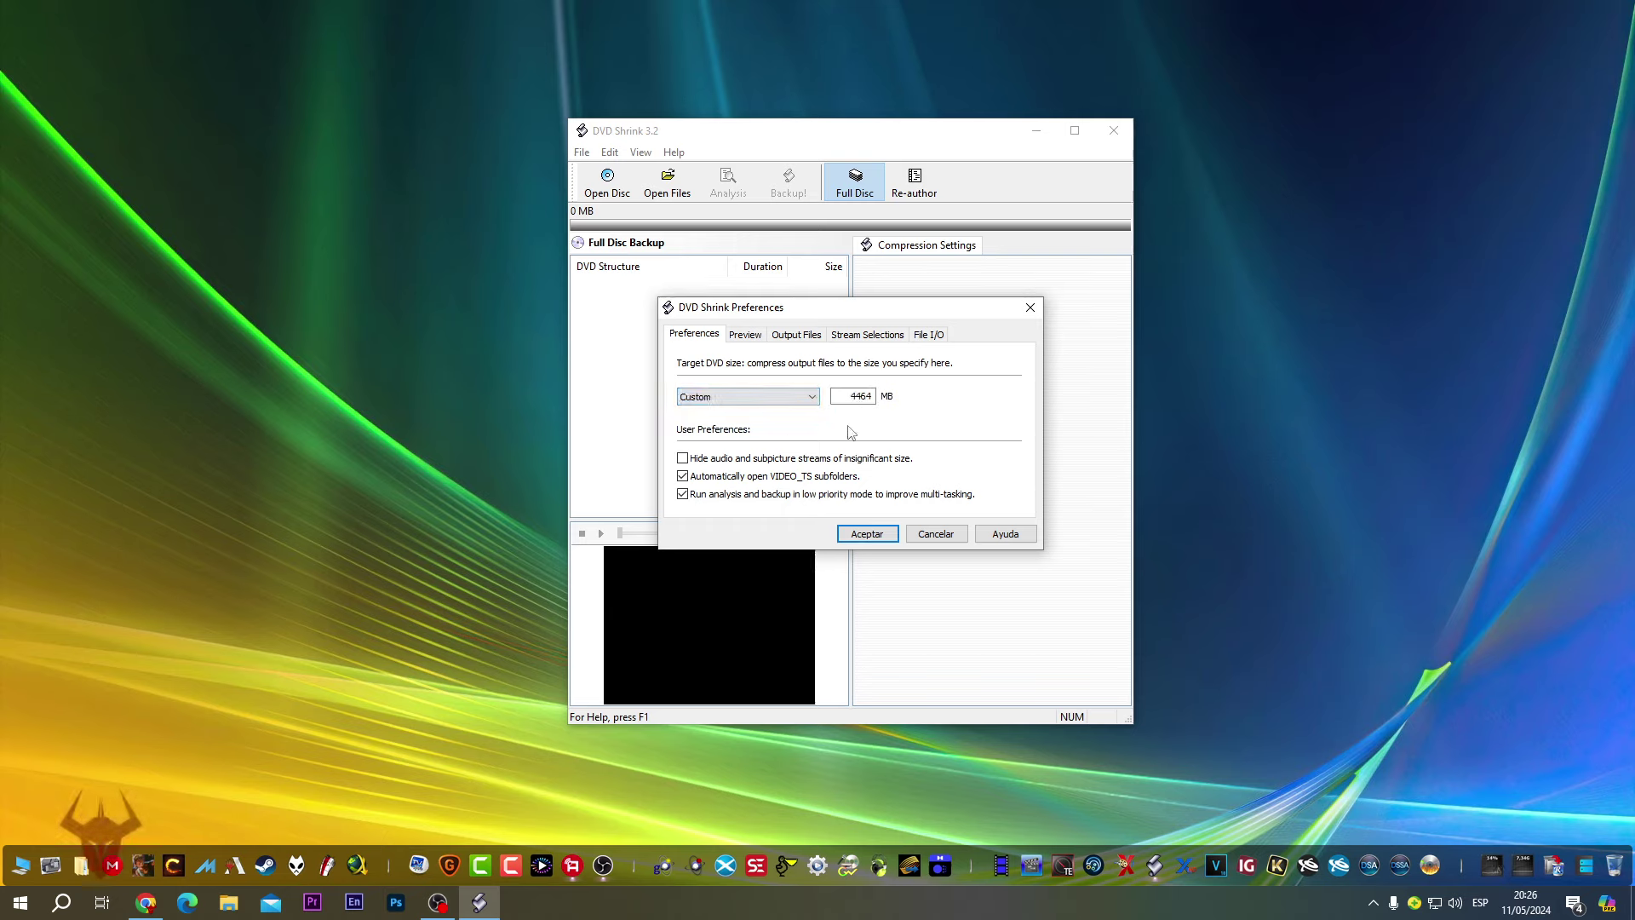
- Switch the target size to DVD-9 (8.5GB), to DVD-5 (4.7GB), and back to DVD-9 to compare them
{"action": "left_click", "coordinate": [813, 398]}
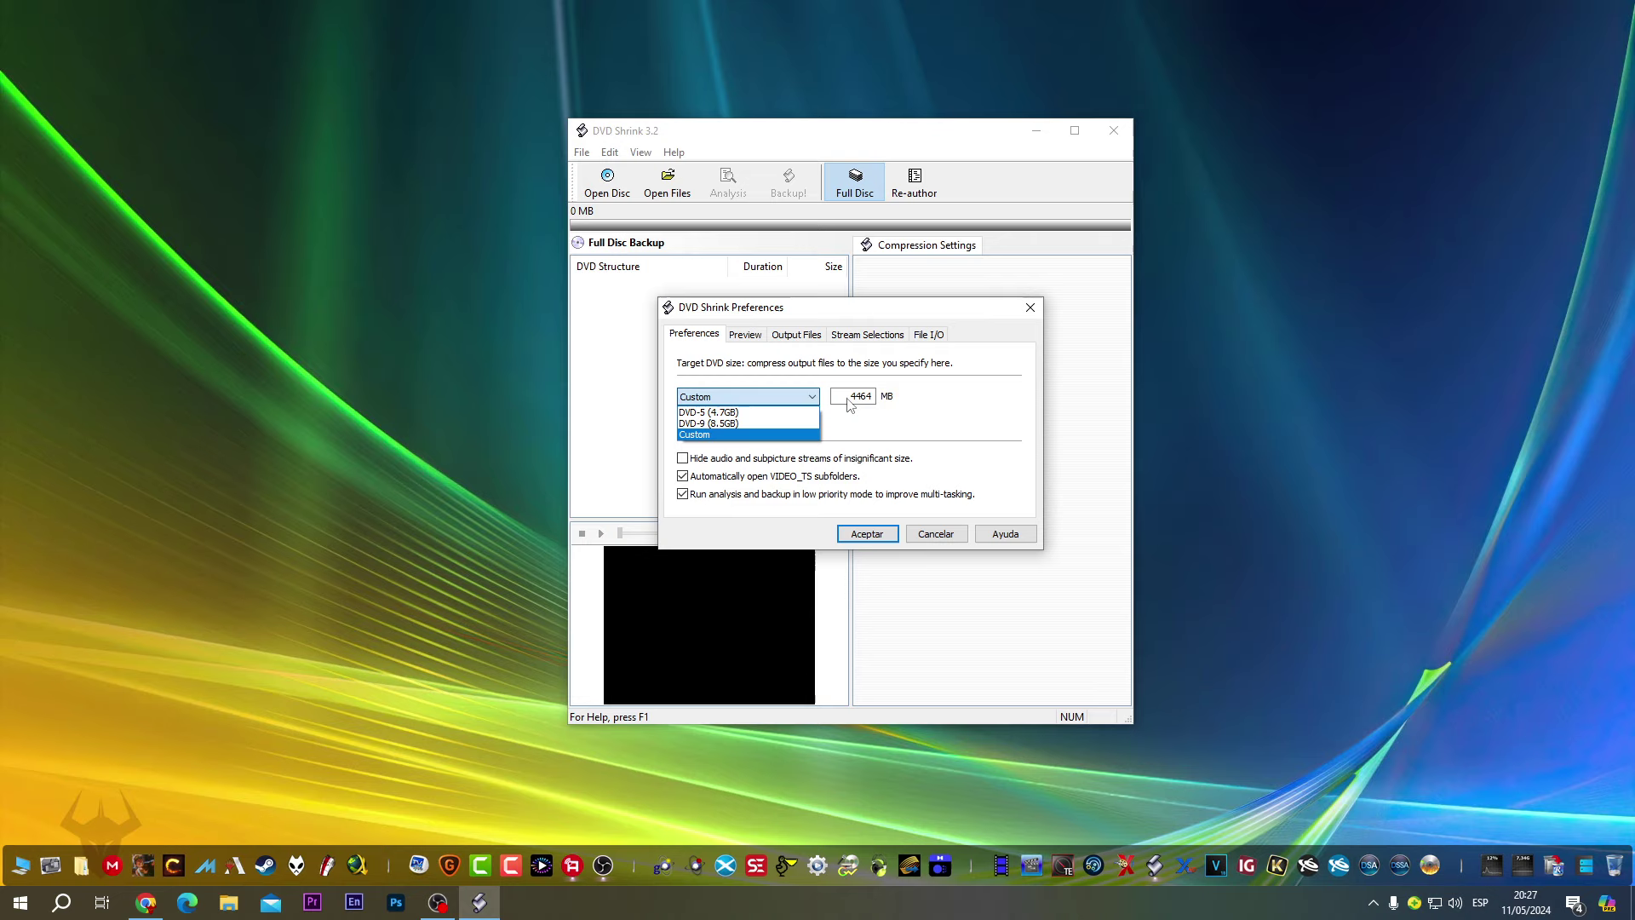
{"action": "left_click", "coordinate": [741, 425]}
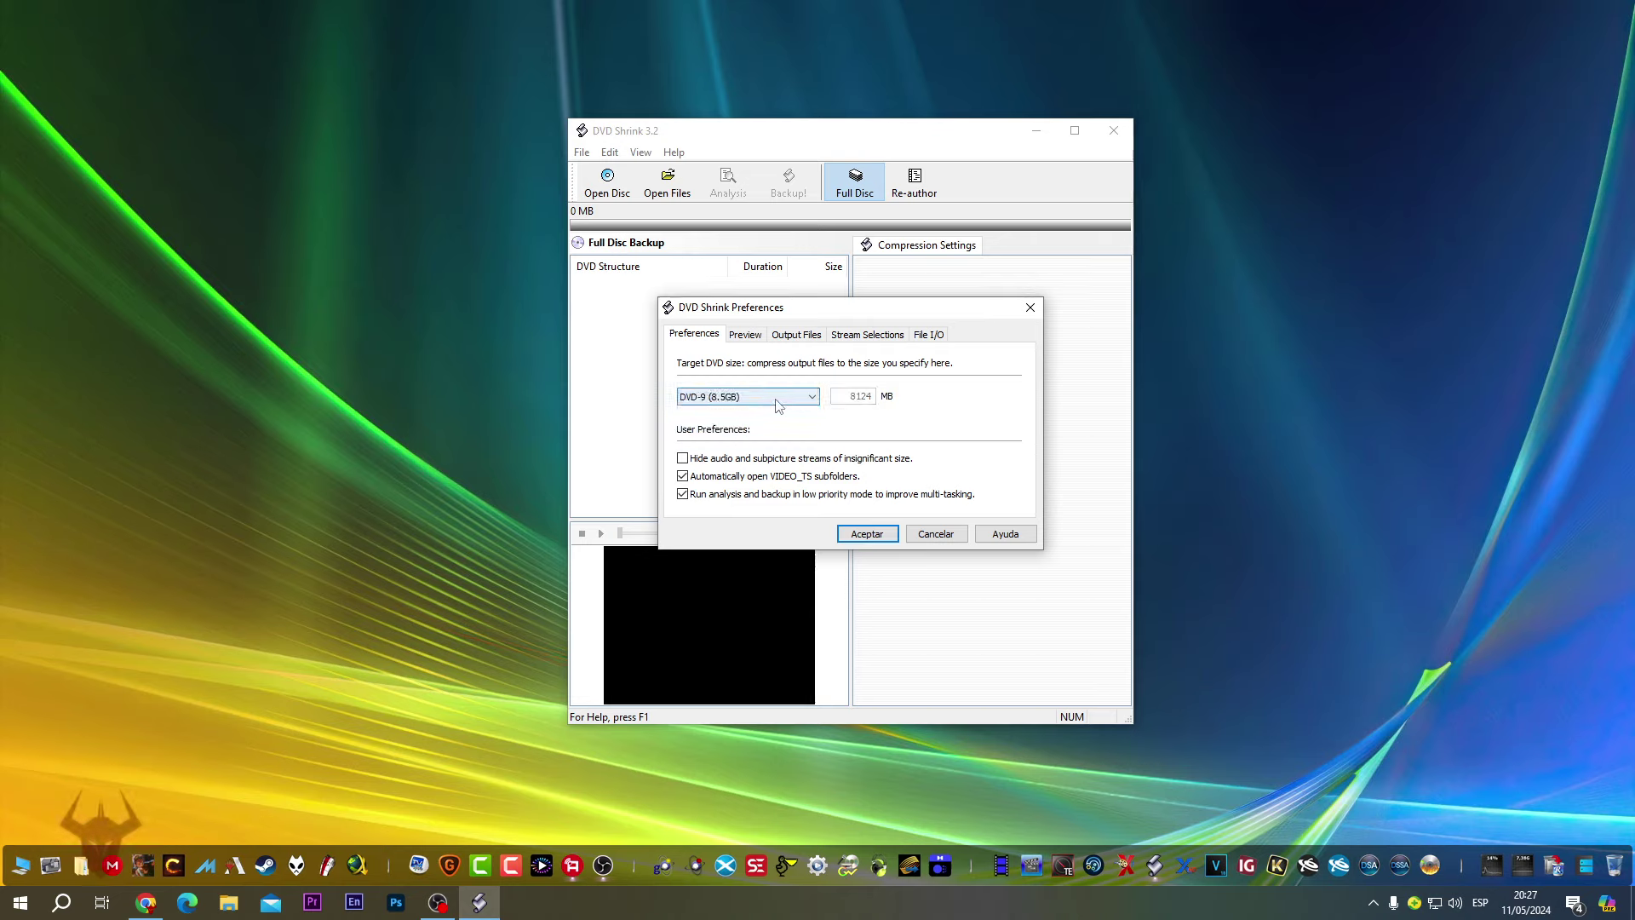
{"action": "left_click", "coordinate": [775, 398]}
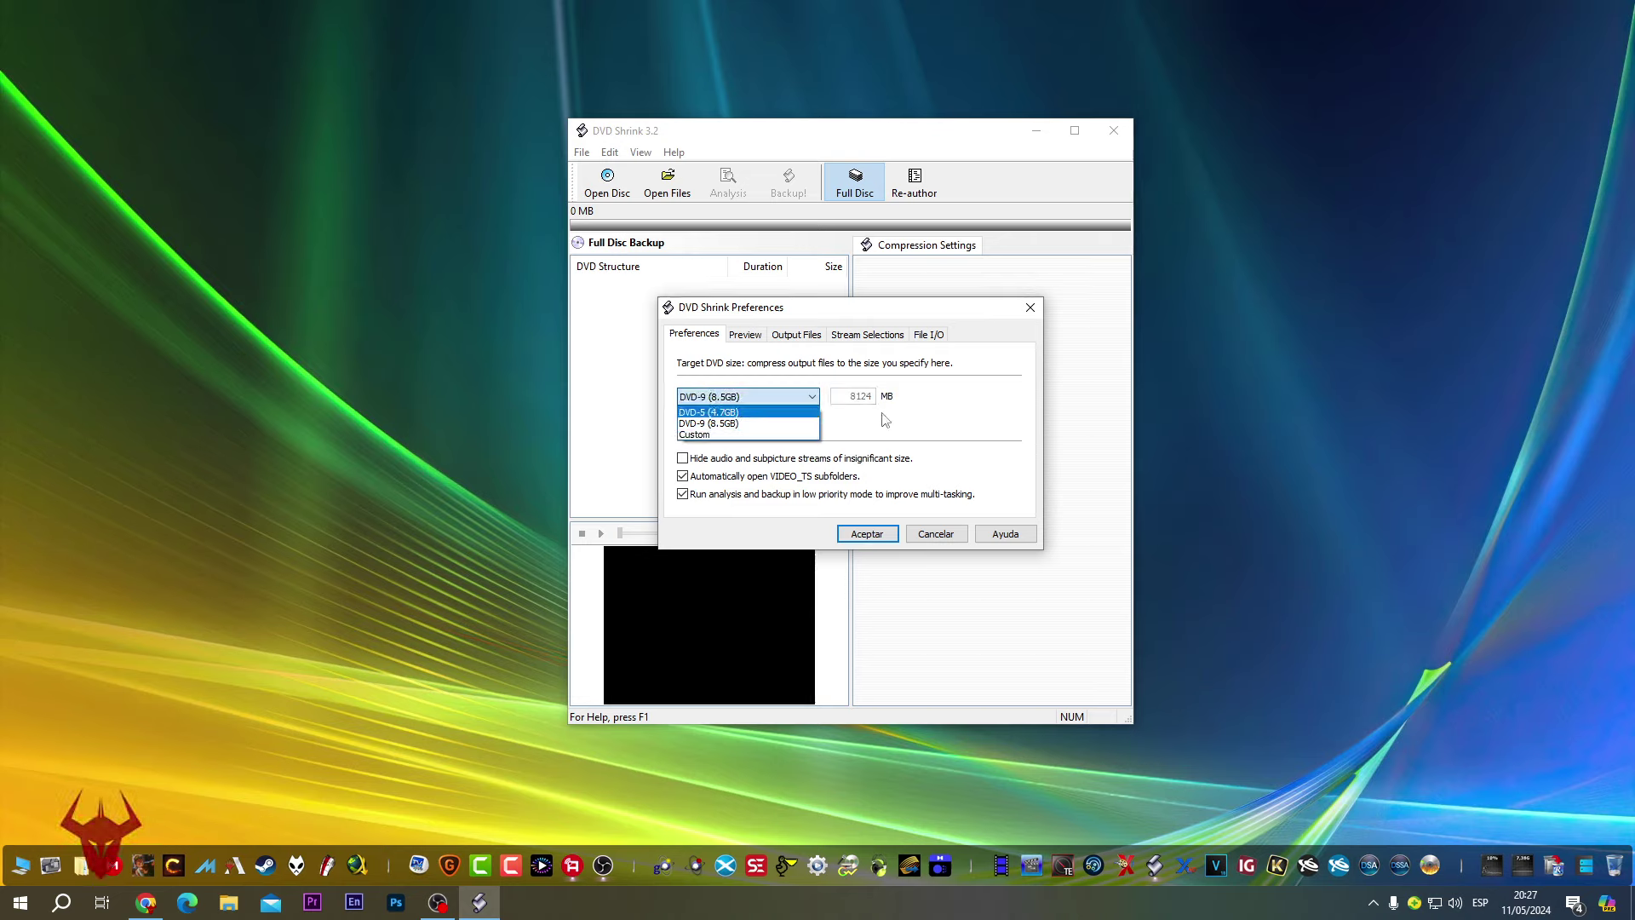
{"action": "left_click", "coordinate": [741, 413]}
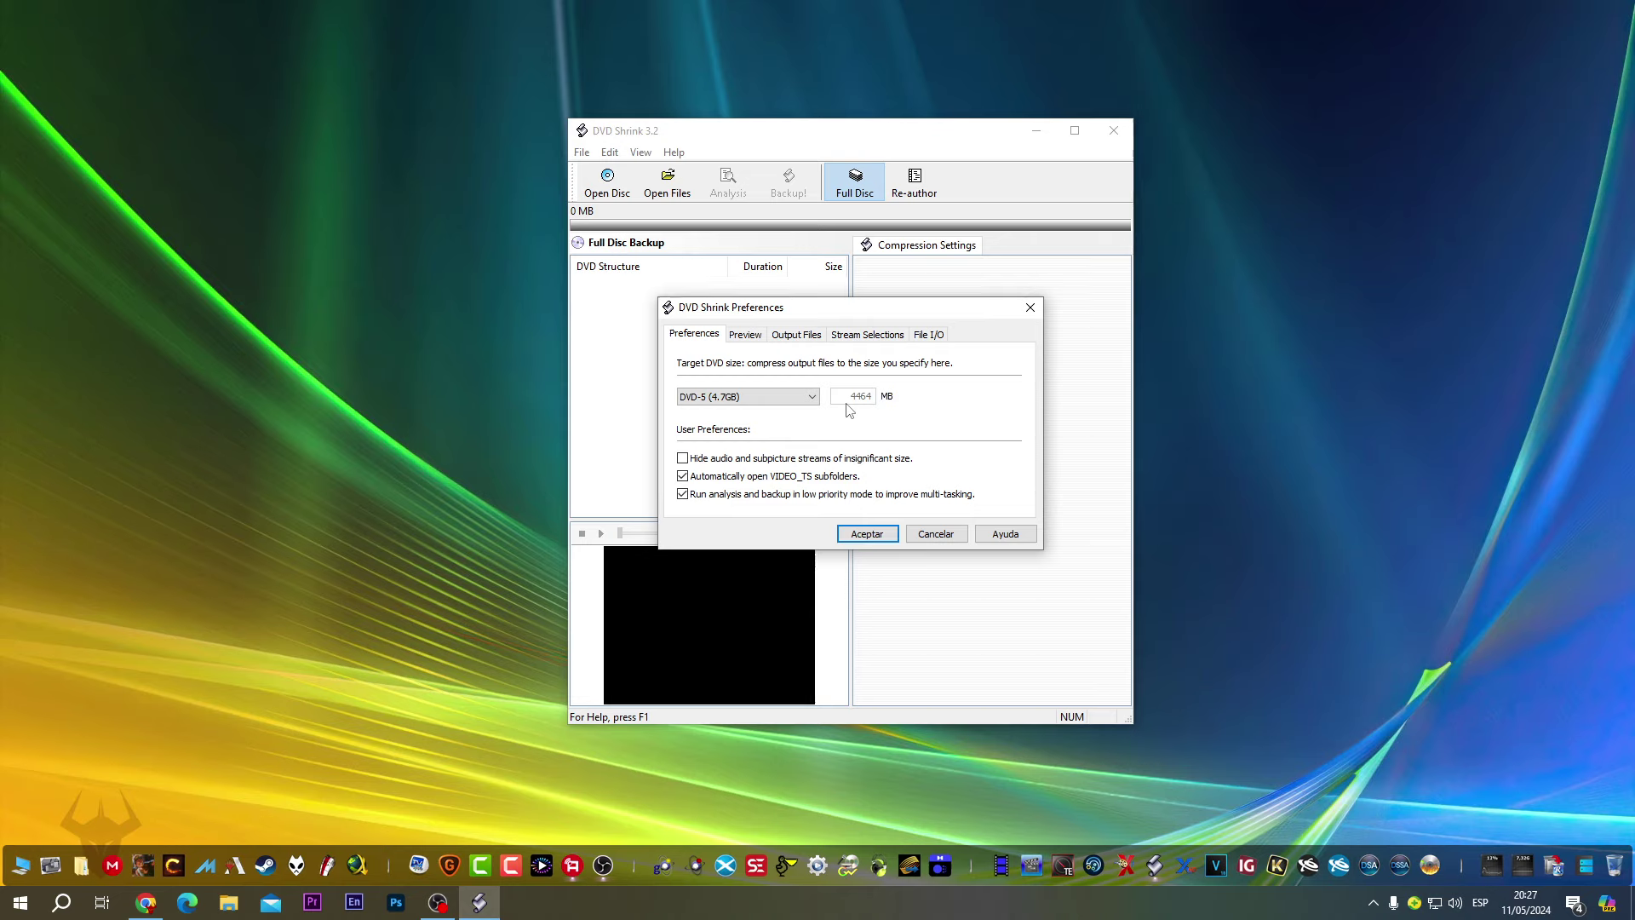
{"action": "left_click", "coordinate": [810, 399]}
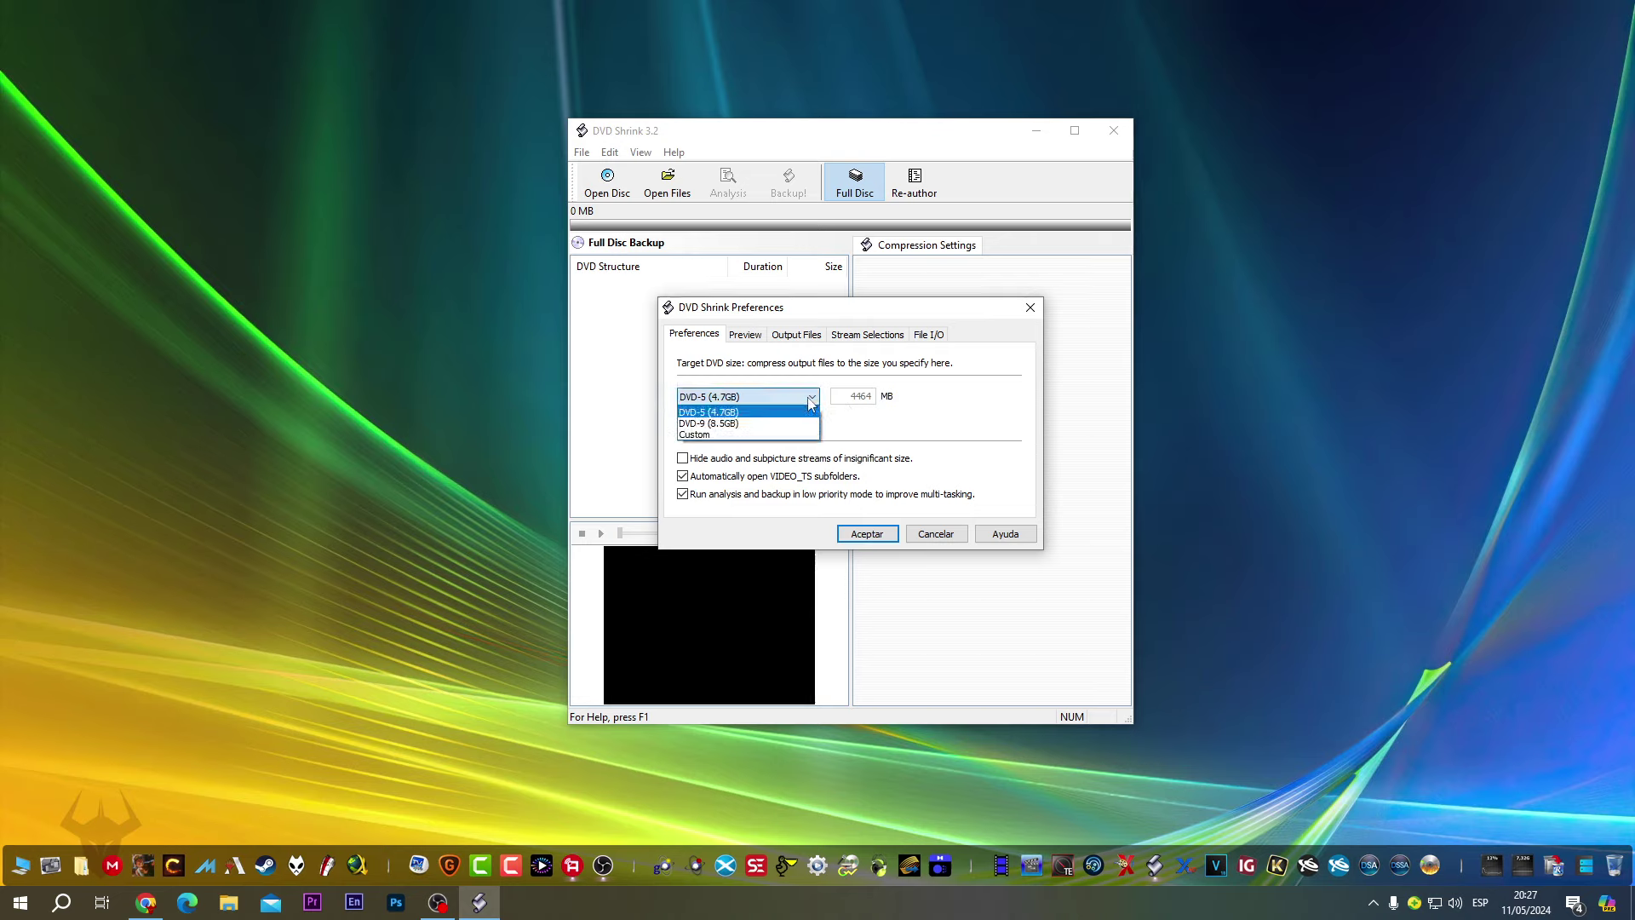
{"action": "left_click", "coordinate": [768, 423]}
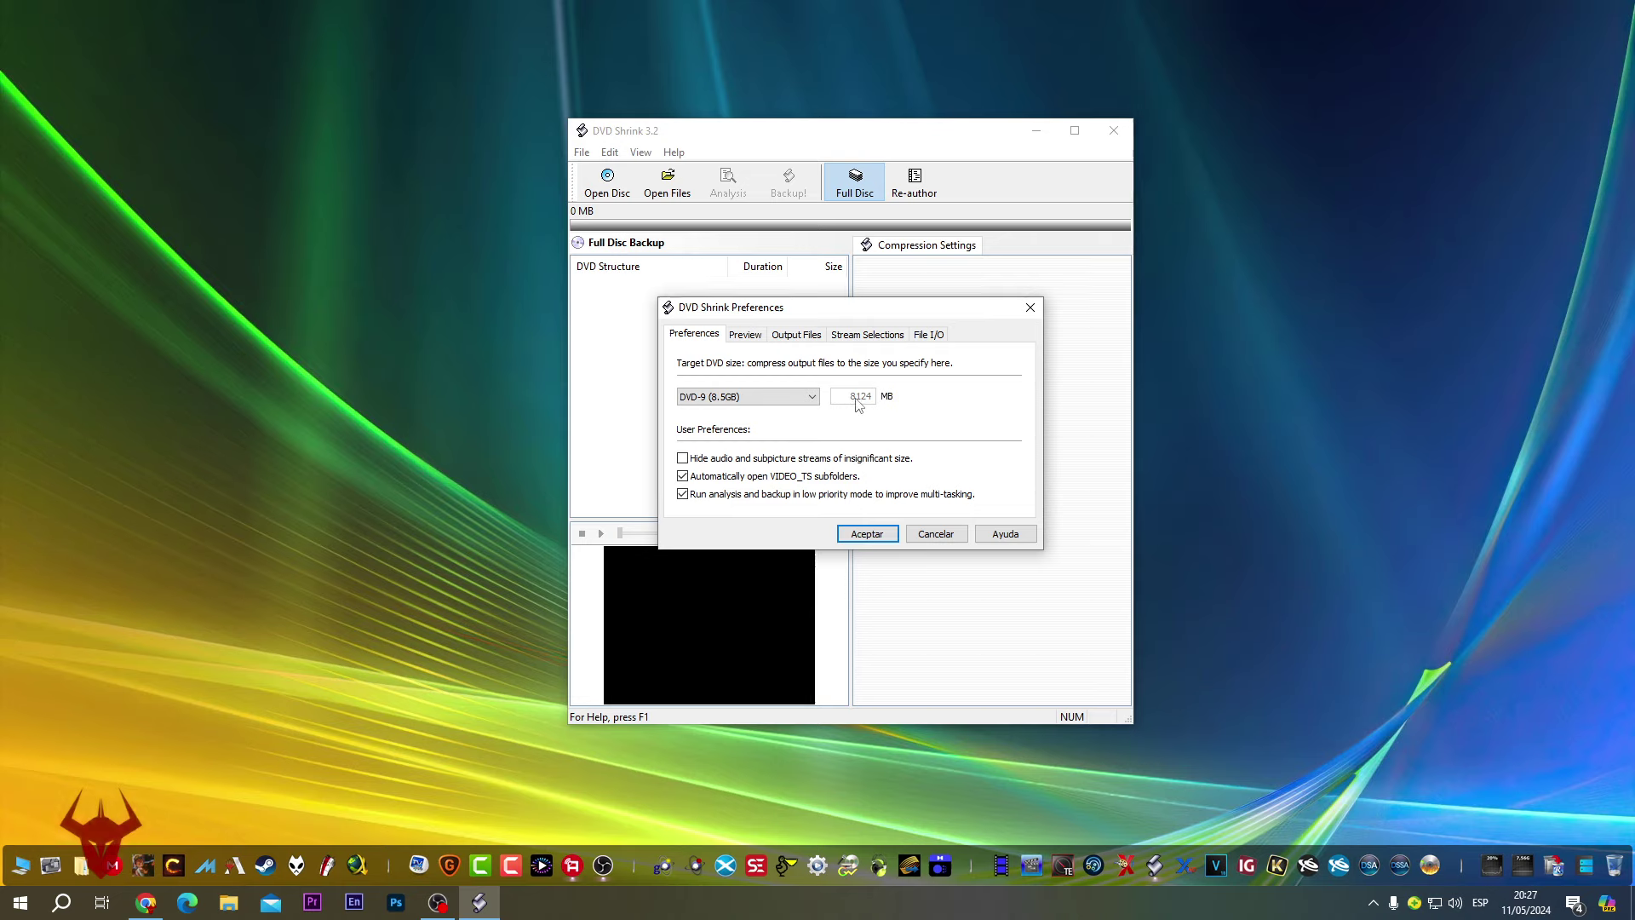
- Set the target DVD size to DVD-5 (4.7GB) and accept the preferences
{"action": "left_click", "coordinate": [808, 397]}
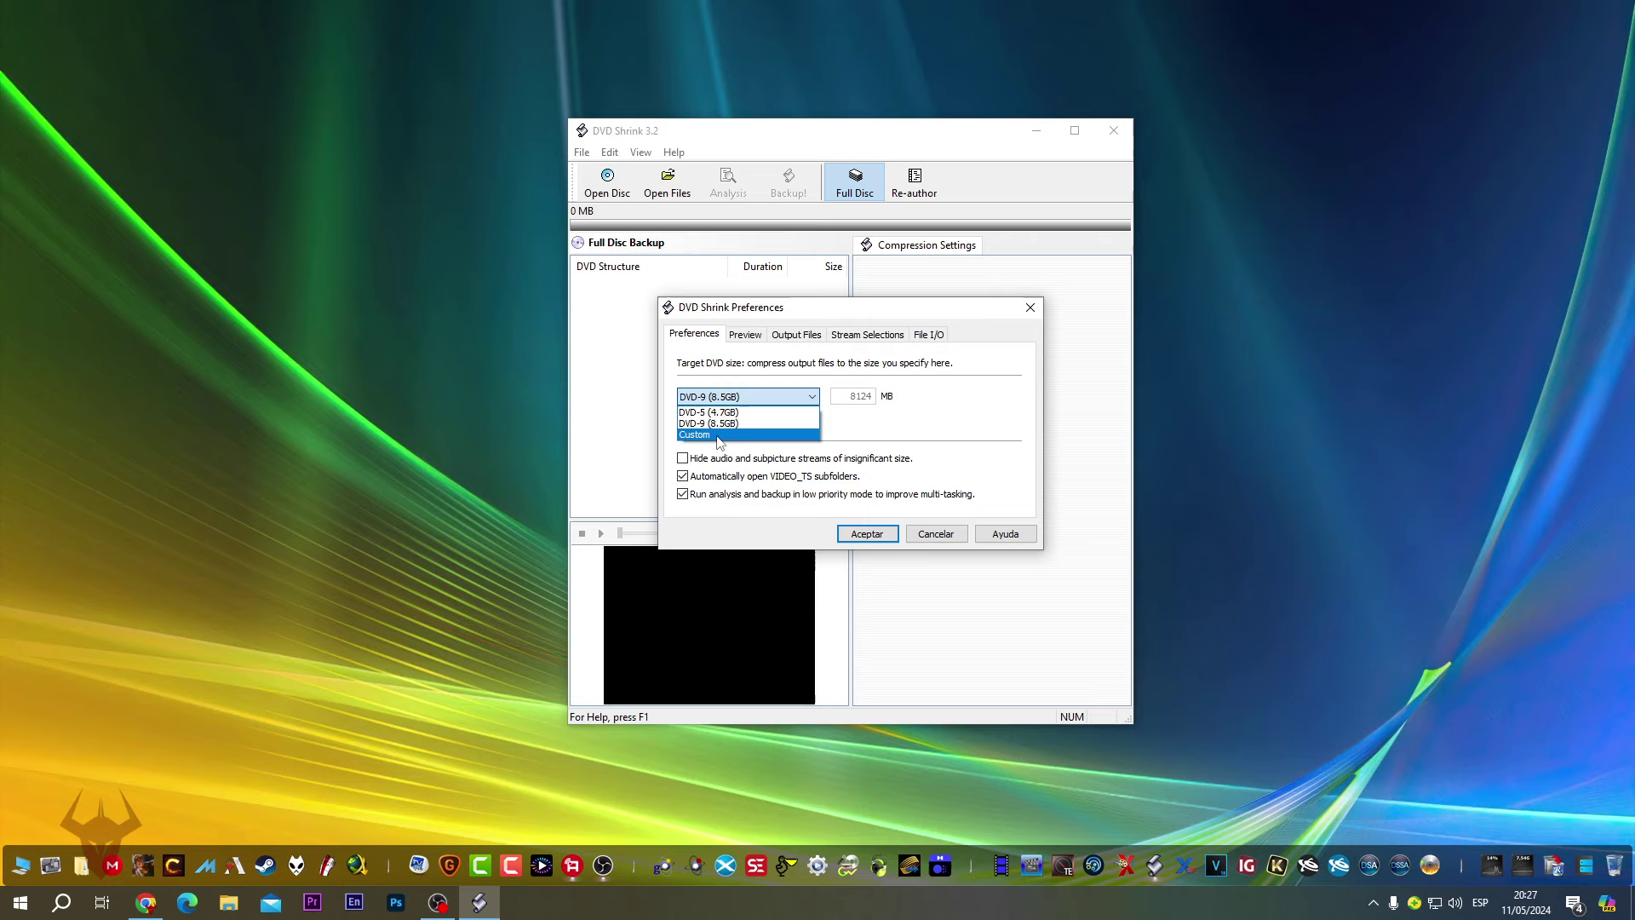
{"action": "left_click", "coordinate": [757, 385]}
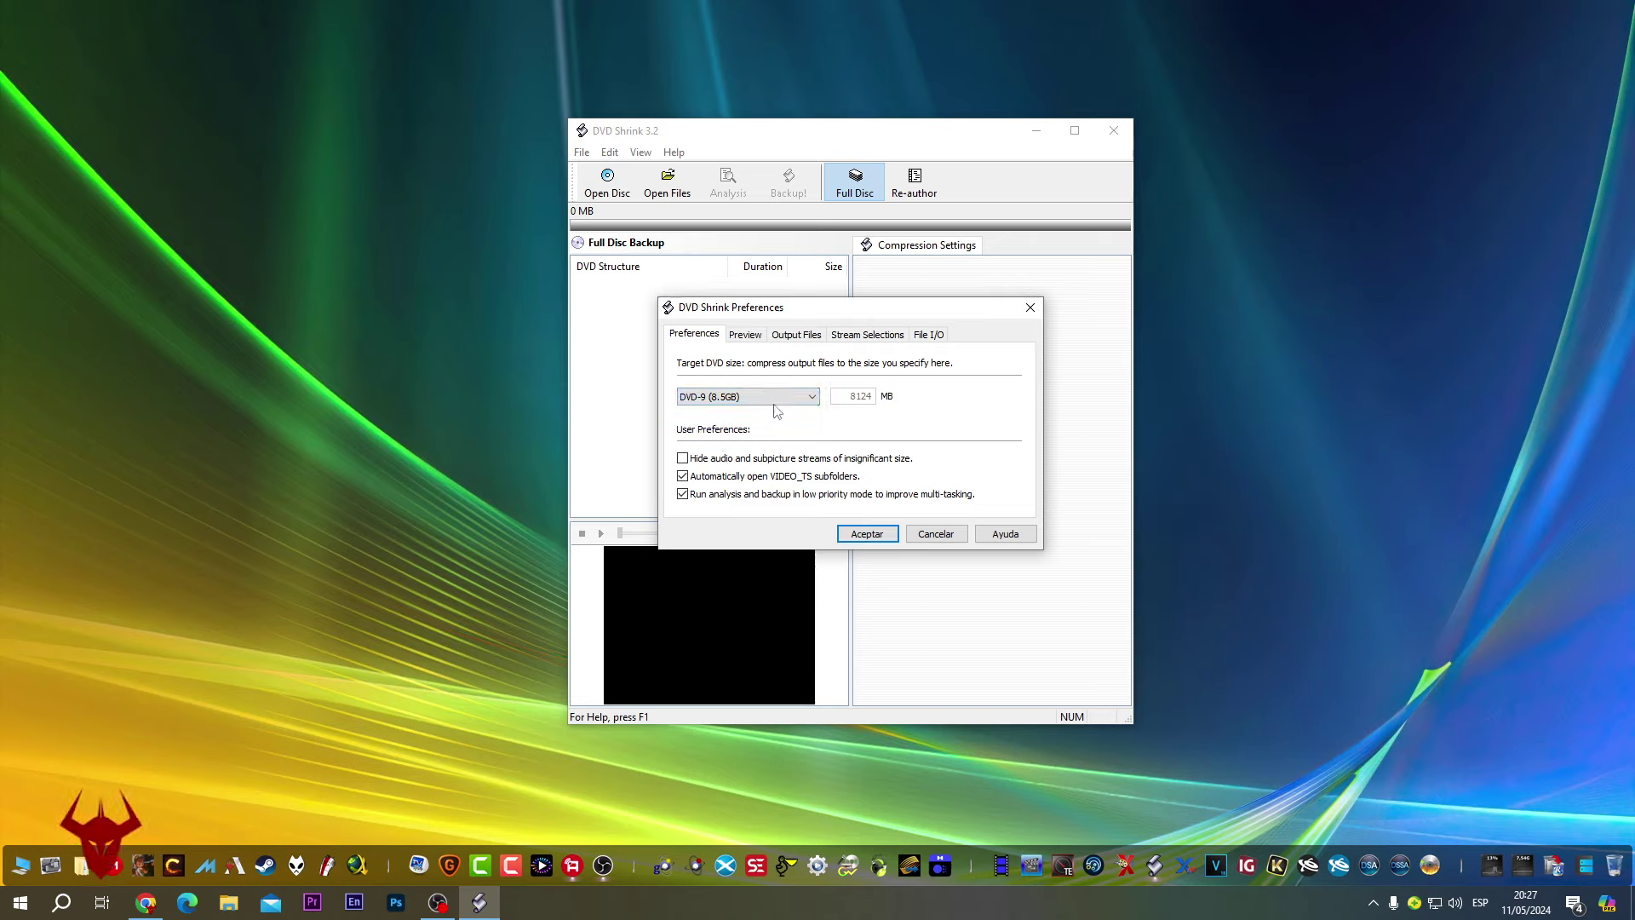
{"action": "left_click", "coordinate": [739, 398]}
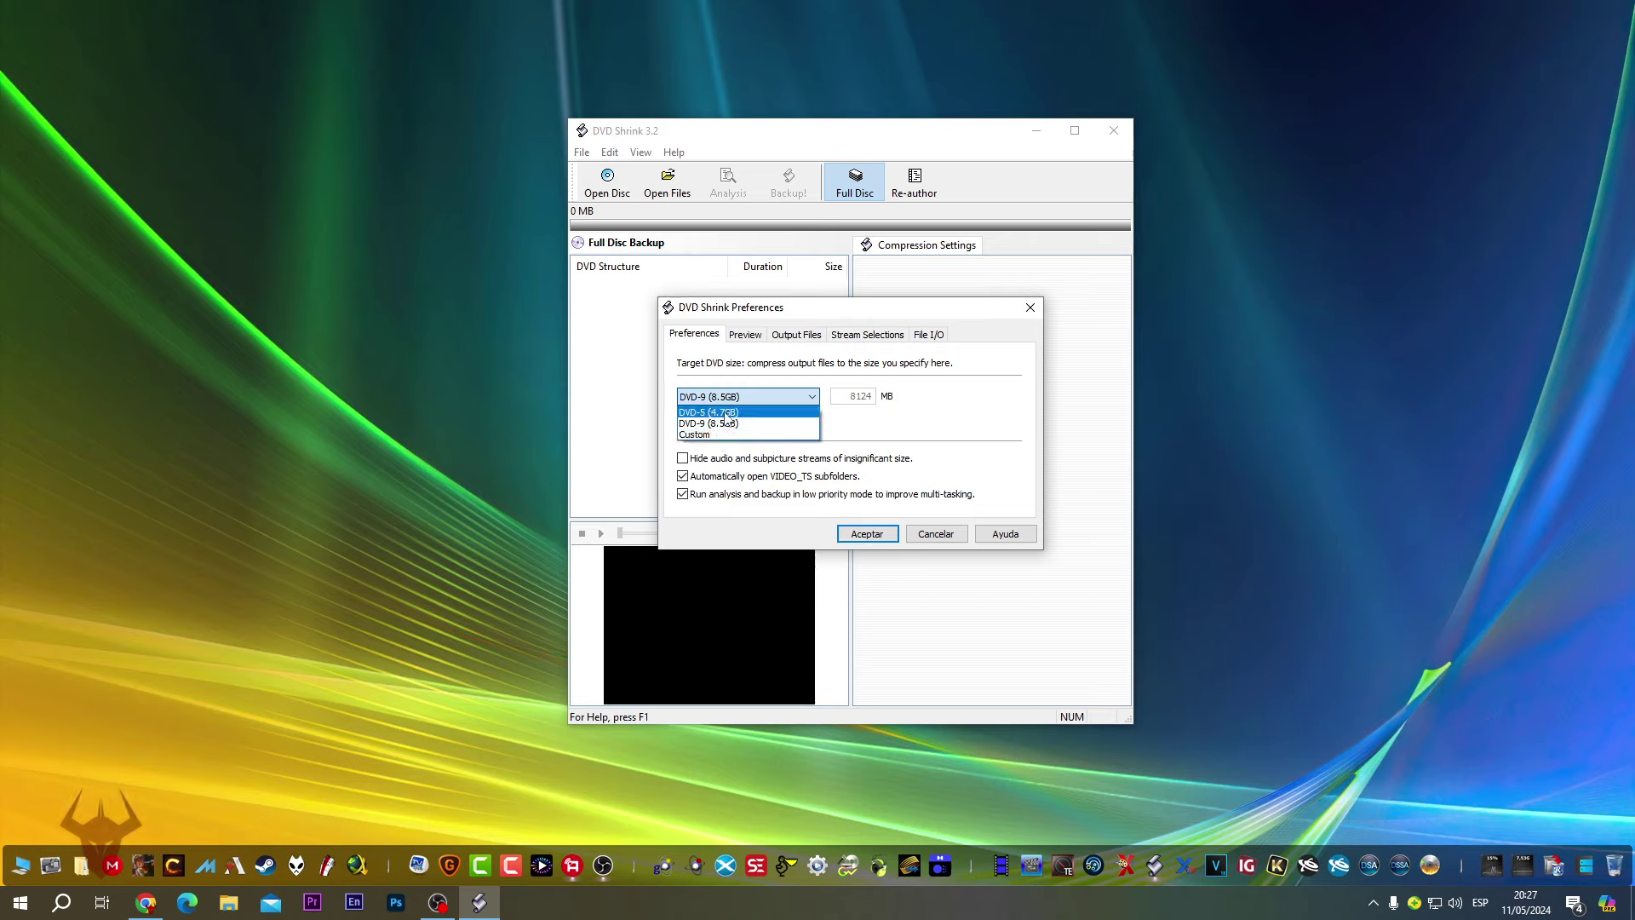
{"action": "left_click", "coordinate": [738, 412]}
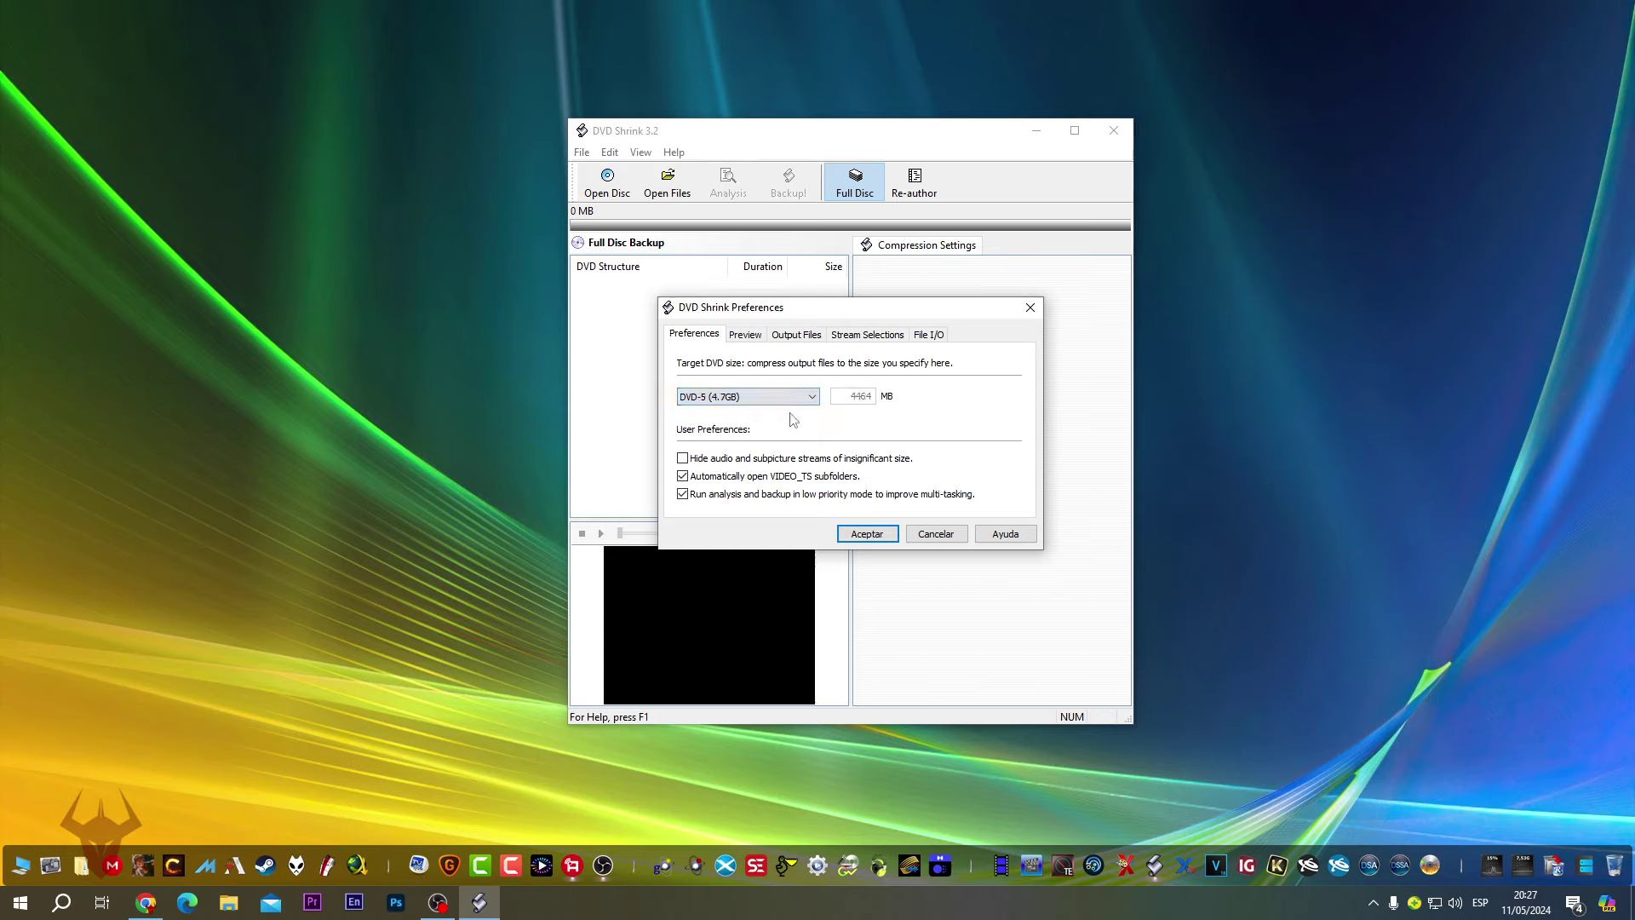
{"action": "left_click", "coordinate": [886, 533]}
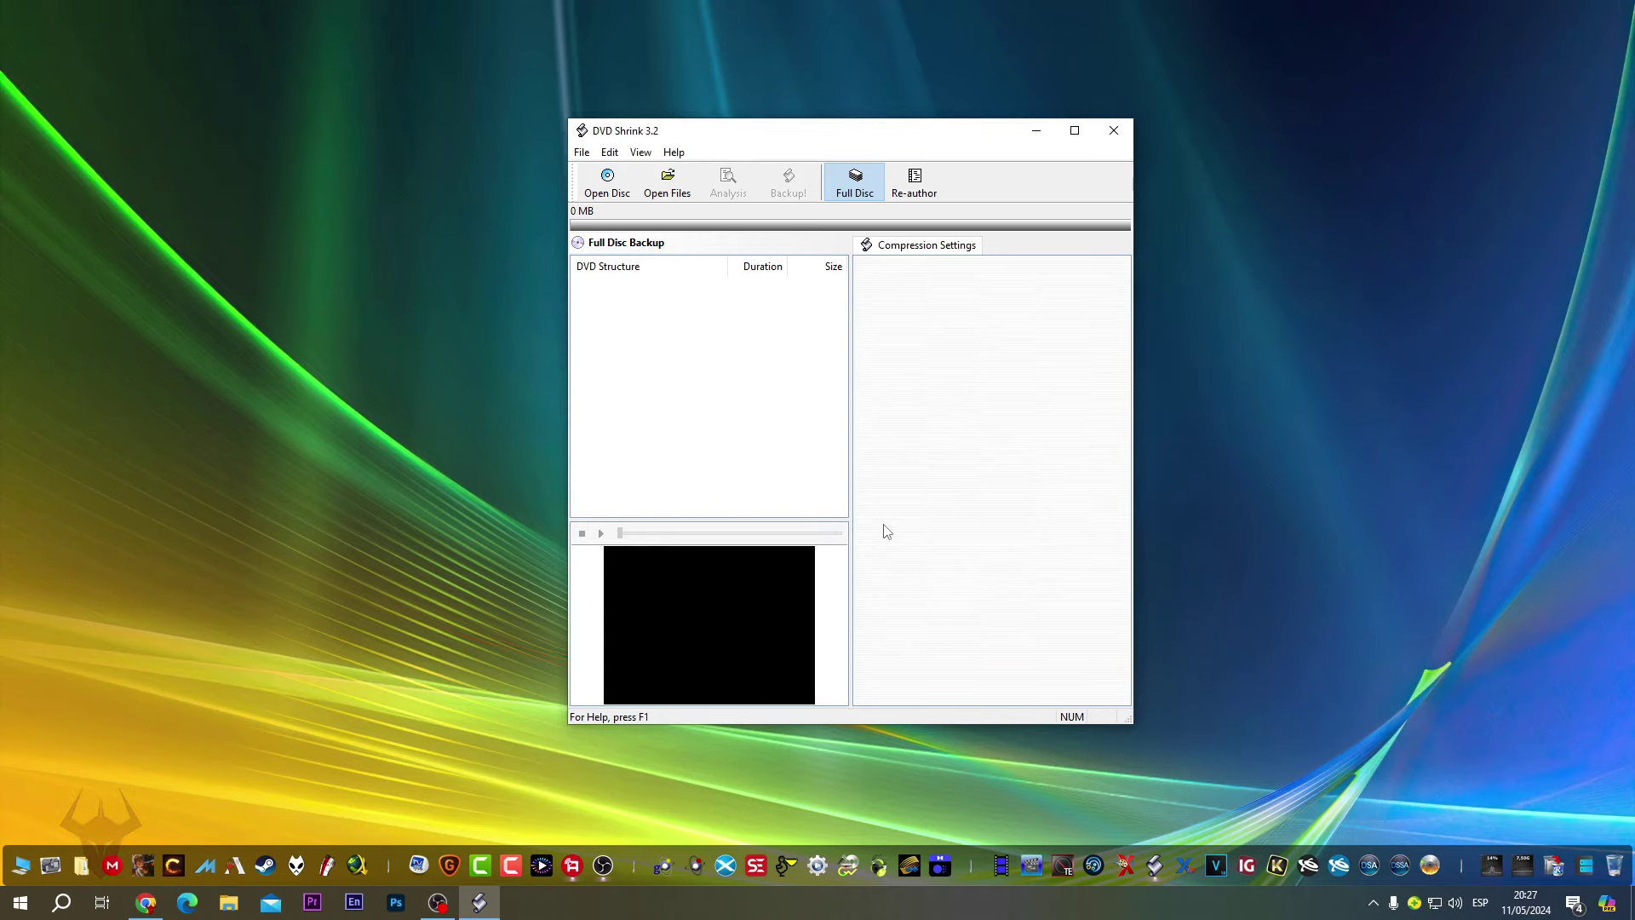
- Launch ImgBurn and move the DVD Shrink window so that both programs are visible side by side
{"action": "left_click", "coordinate": [1430, 856]}
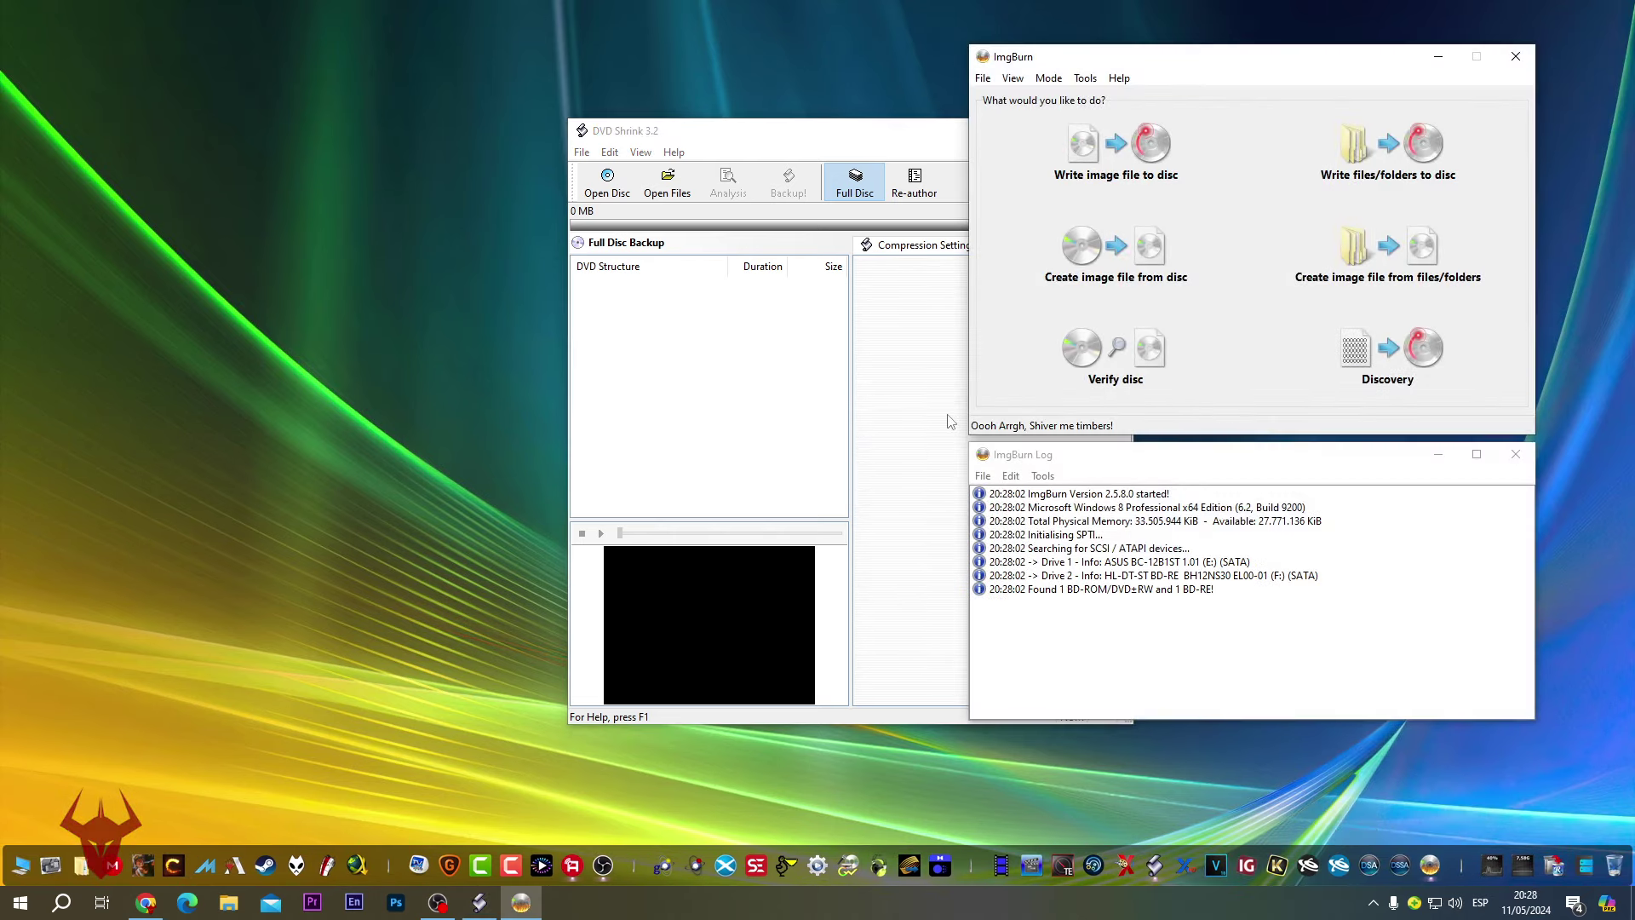
{"action": "left_click_drag", "start_coordinate": [820, 138], "coordinate": [617, 102]}
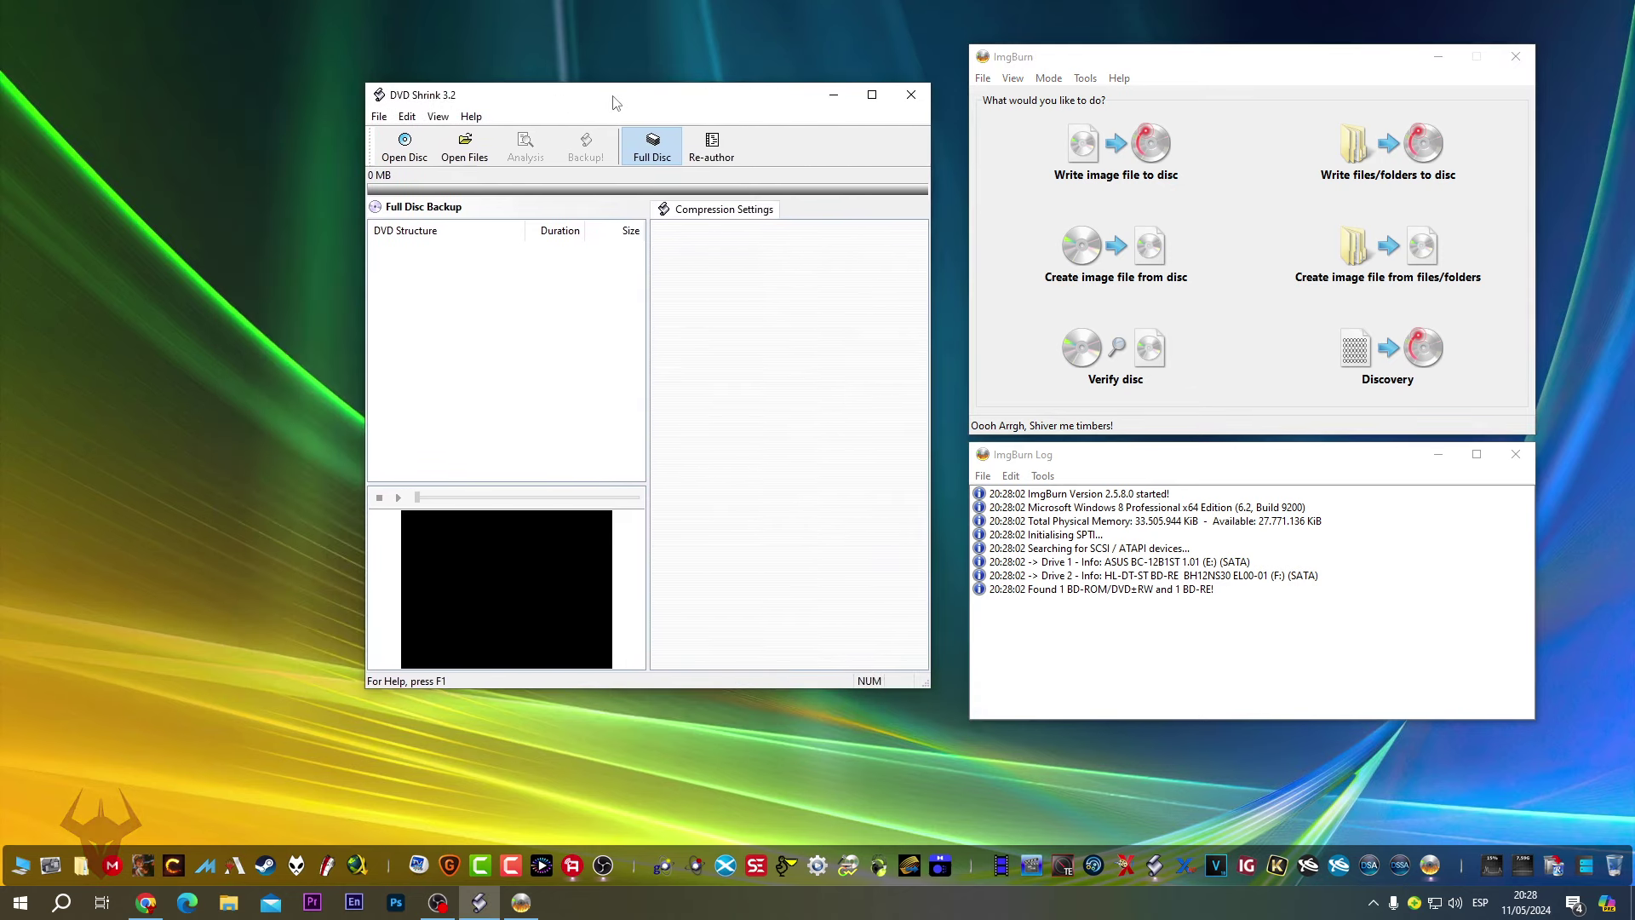
- Open the DVD disc from drive E: [3_D43D_GN1V1L_0] for backup
{"action": "left_click", "coordinate": [381, 119]}
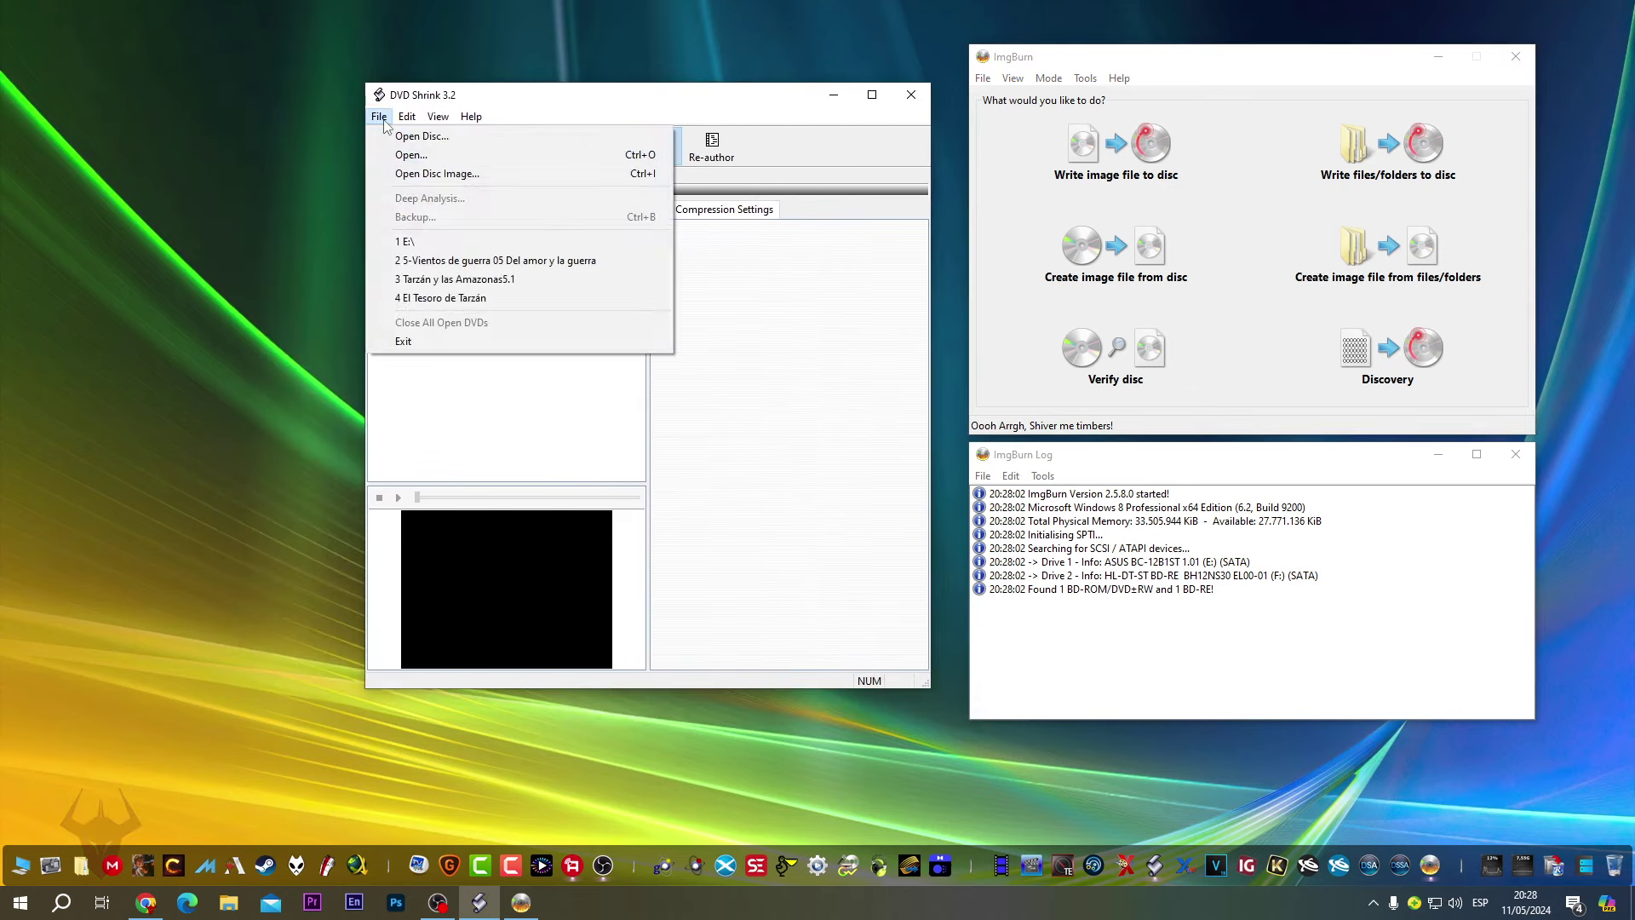
{"action": "left_click", "coordinate": [458, 137]}
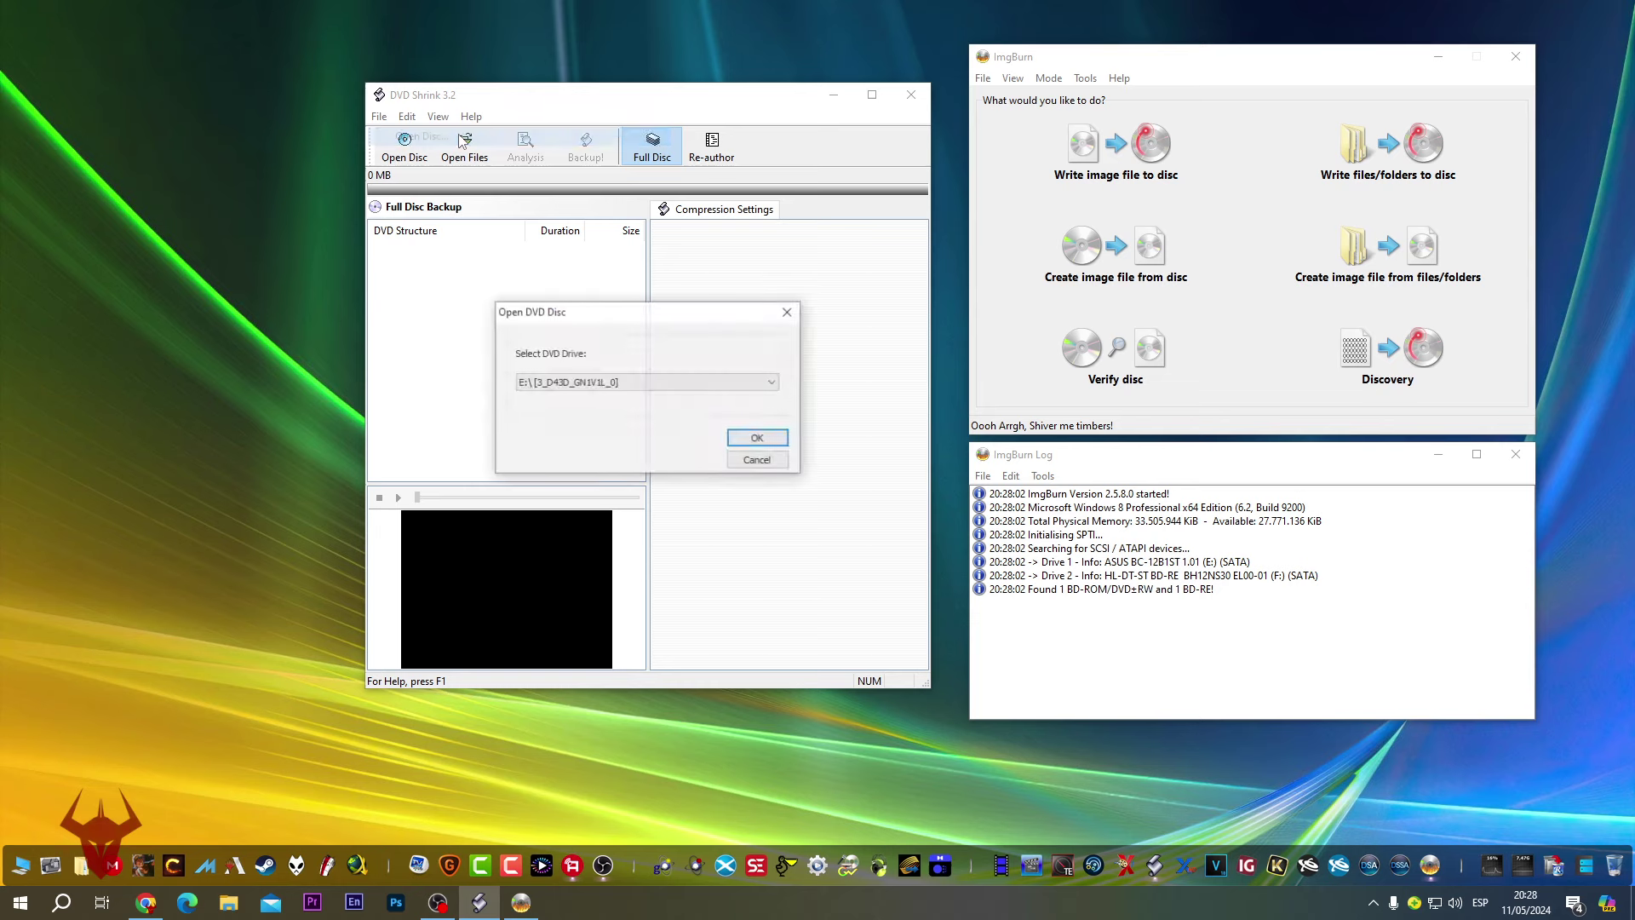
{"action": "left_click", "coordinate": [627, 385]}
{"action": "left_click", "coordinate": [628, 397]}
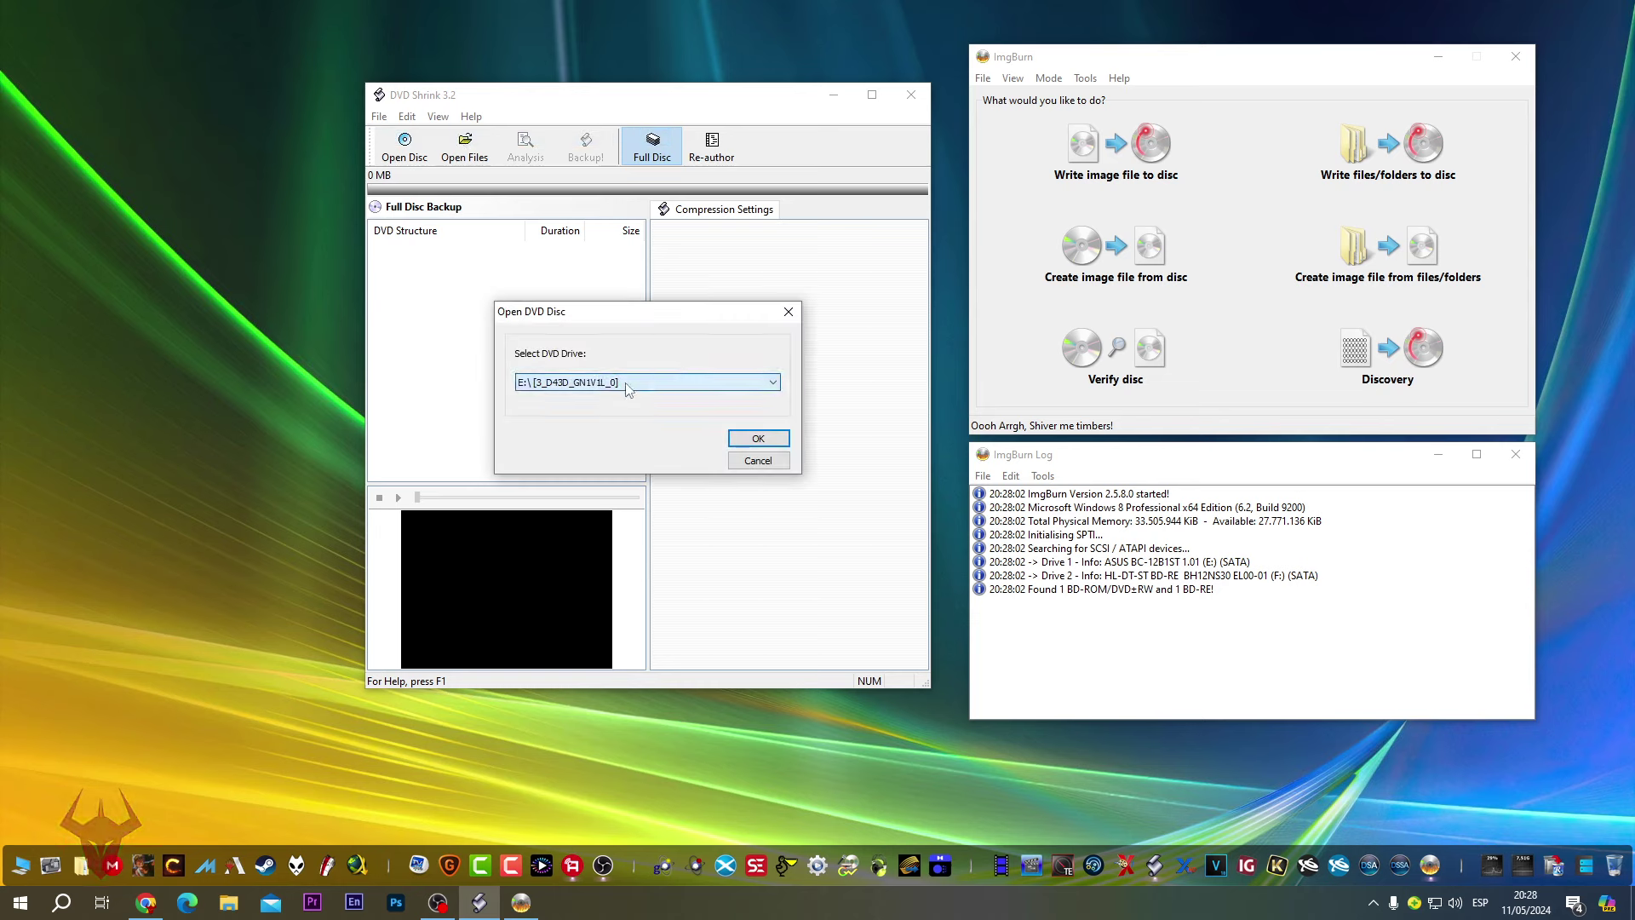
{"action": "left_click", "coordinate": [758, 438]}
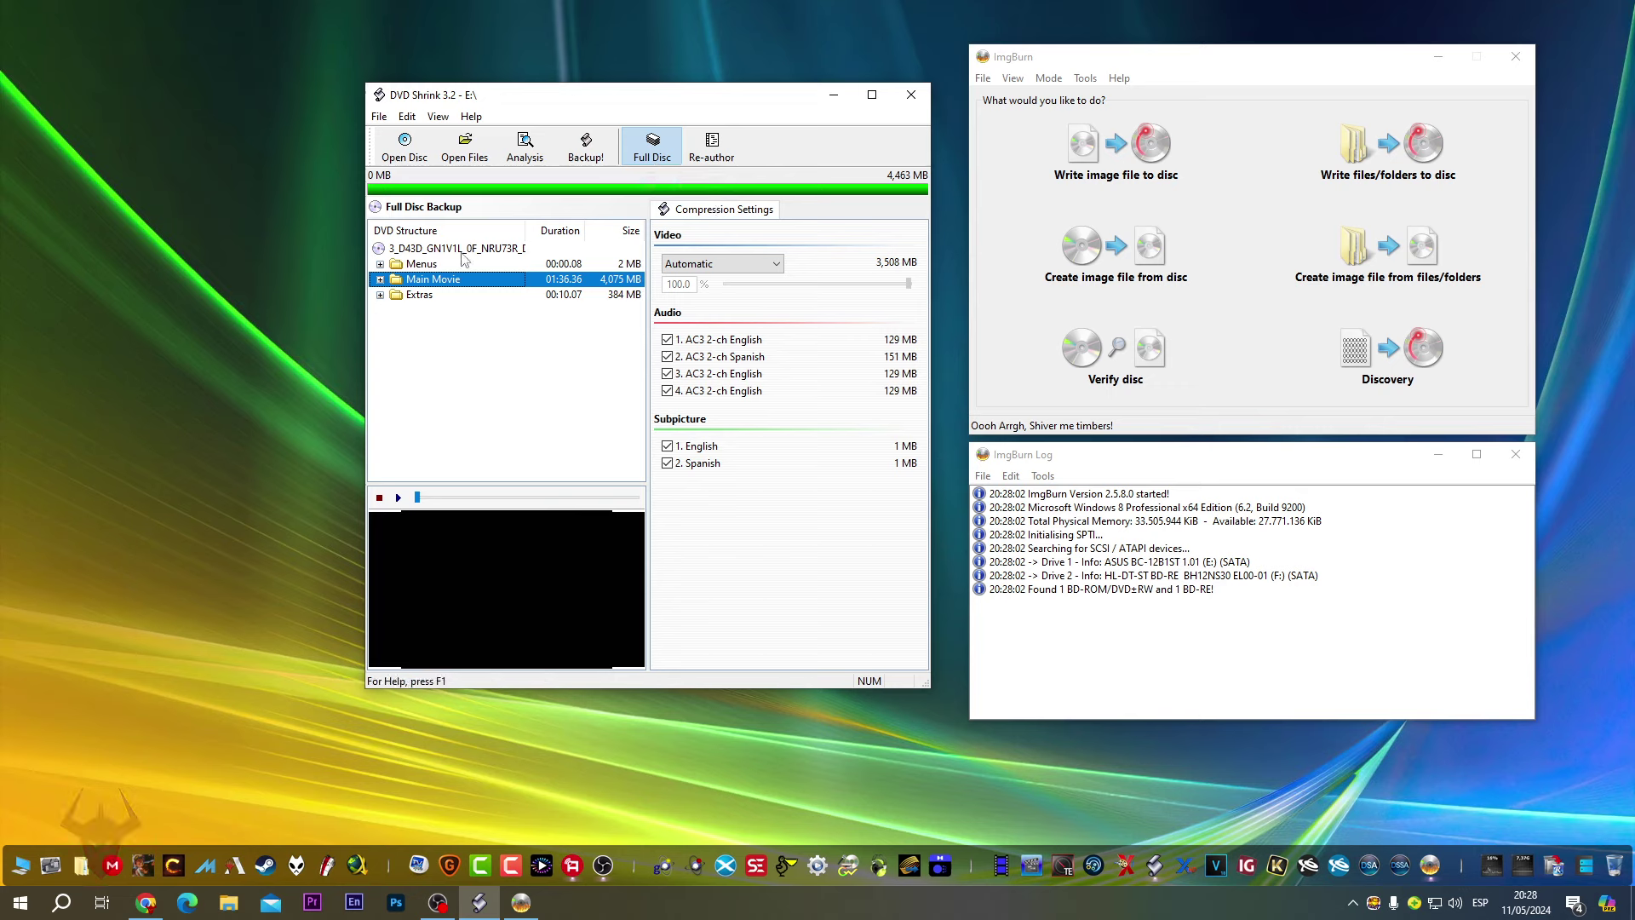
- Set the video compression of the whole disc to No Compression at the root of the DVD structure
{"action": "left_click", "coordinate": [496, 249]}
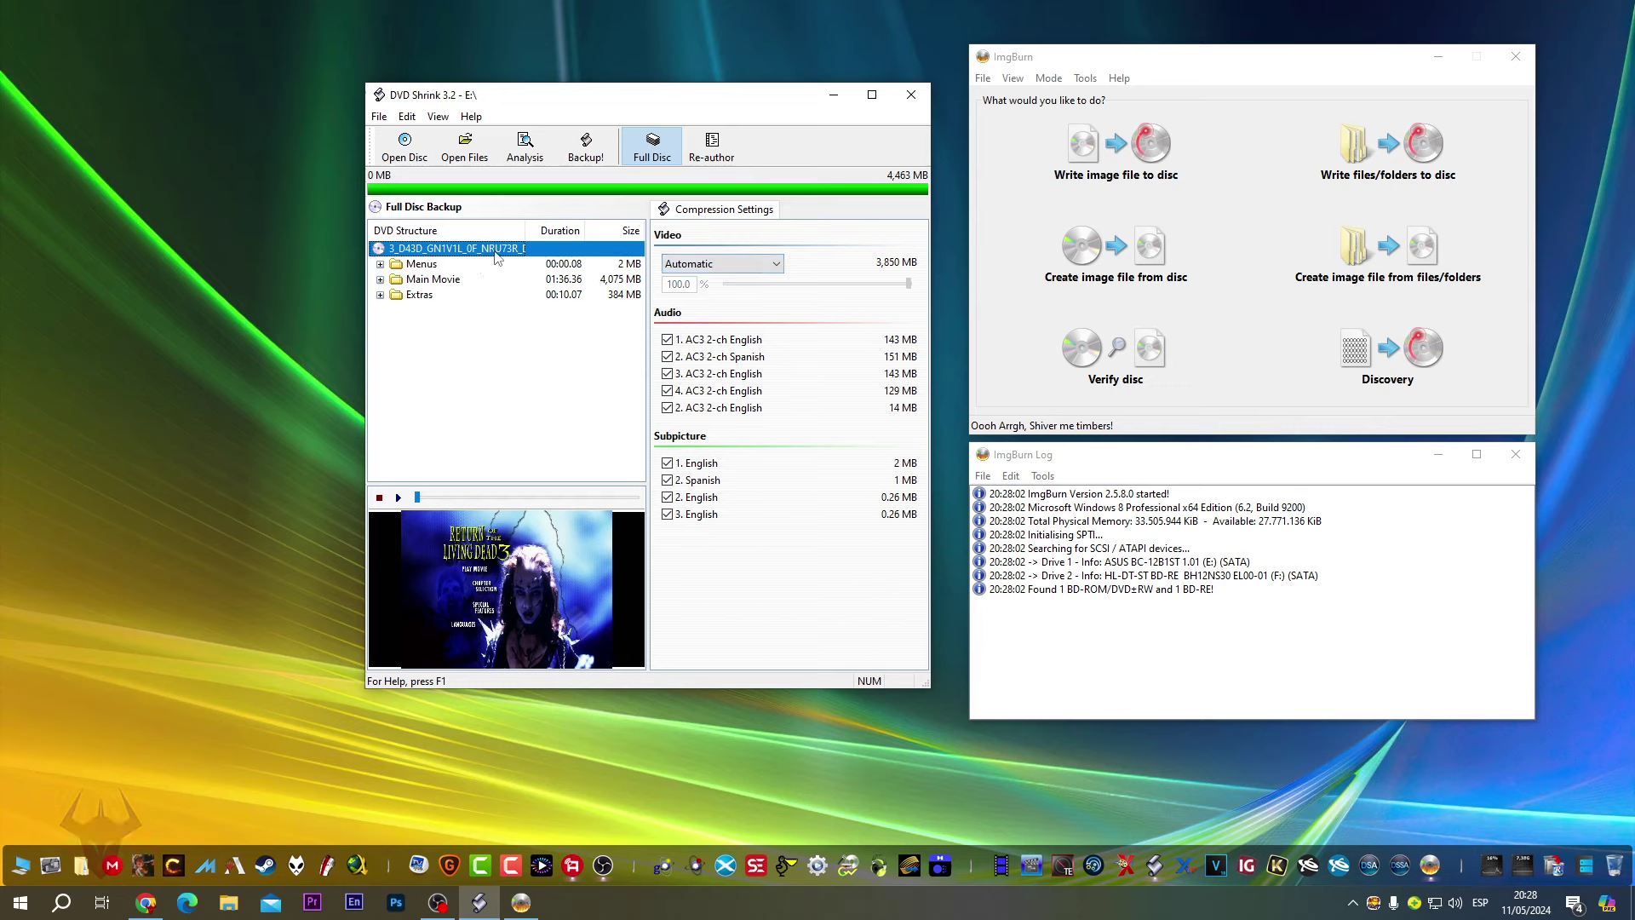
{"action": "left_click", "coordinate": [677, 266]}
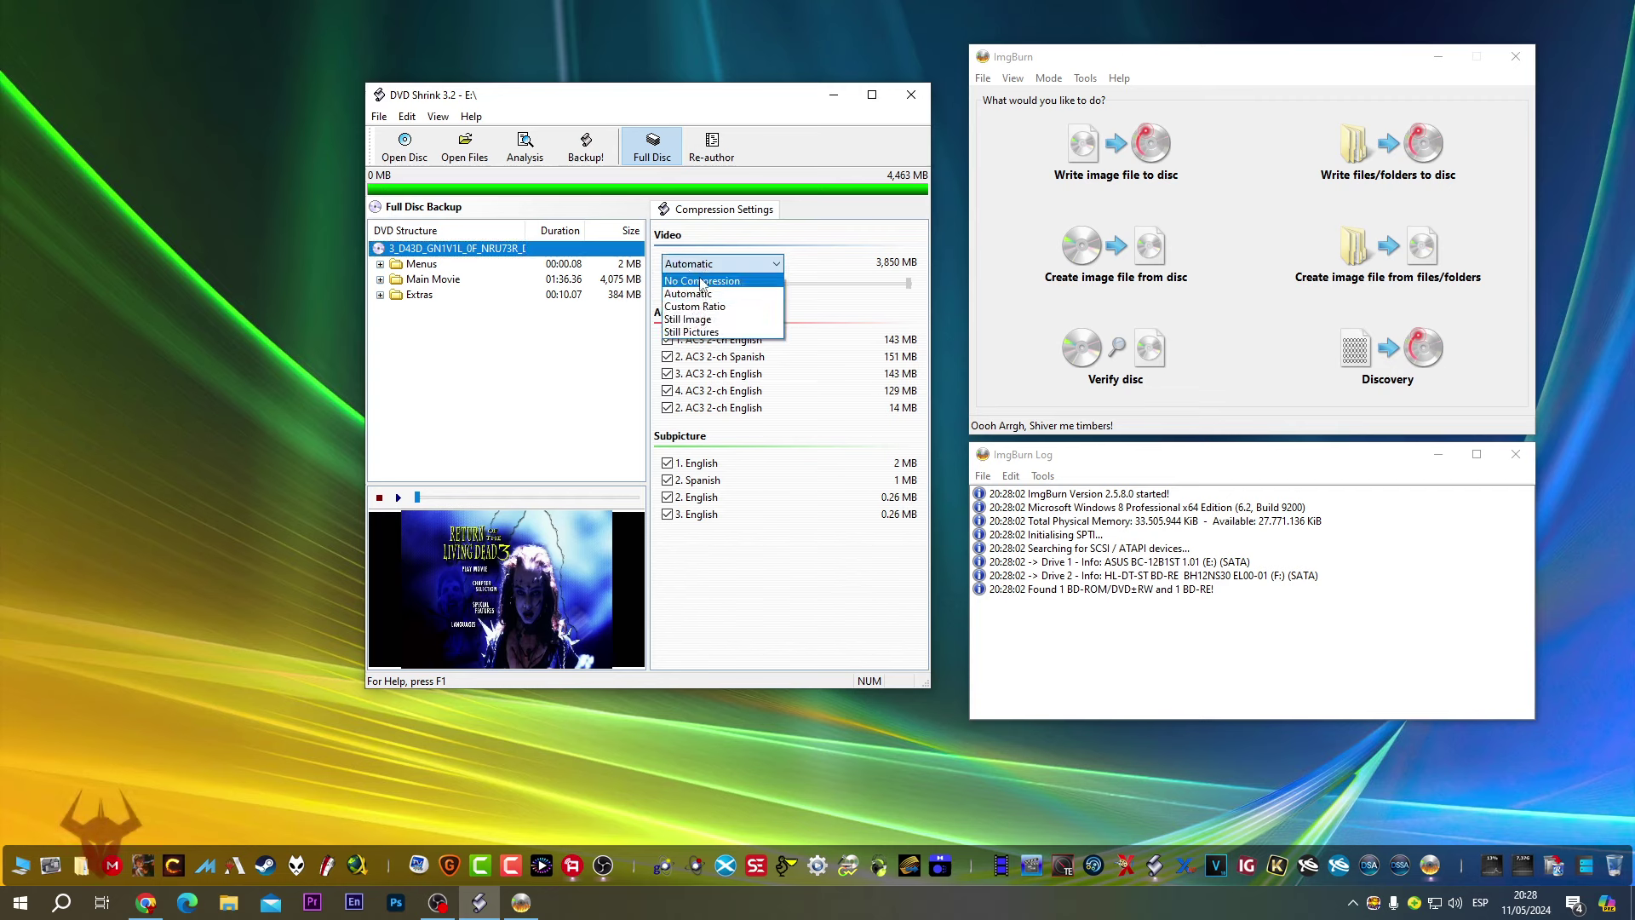
{"action": "left_click", "coordinate": [702, 283]}
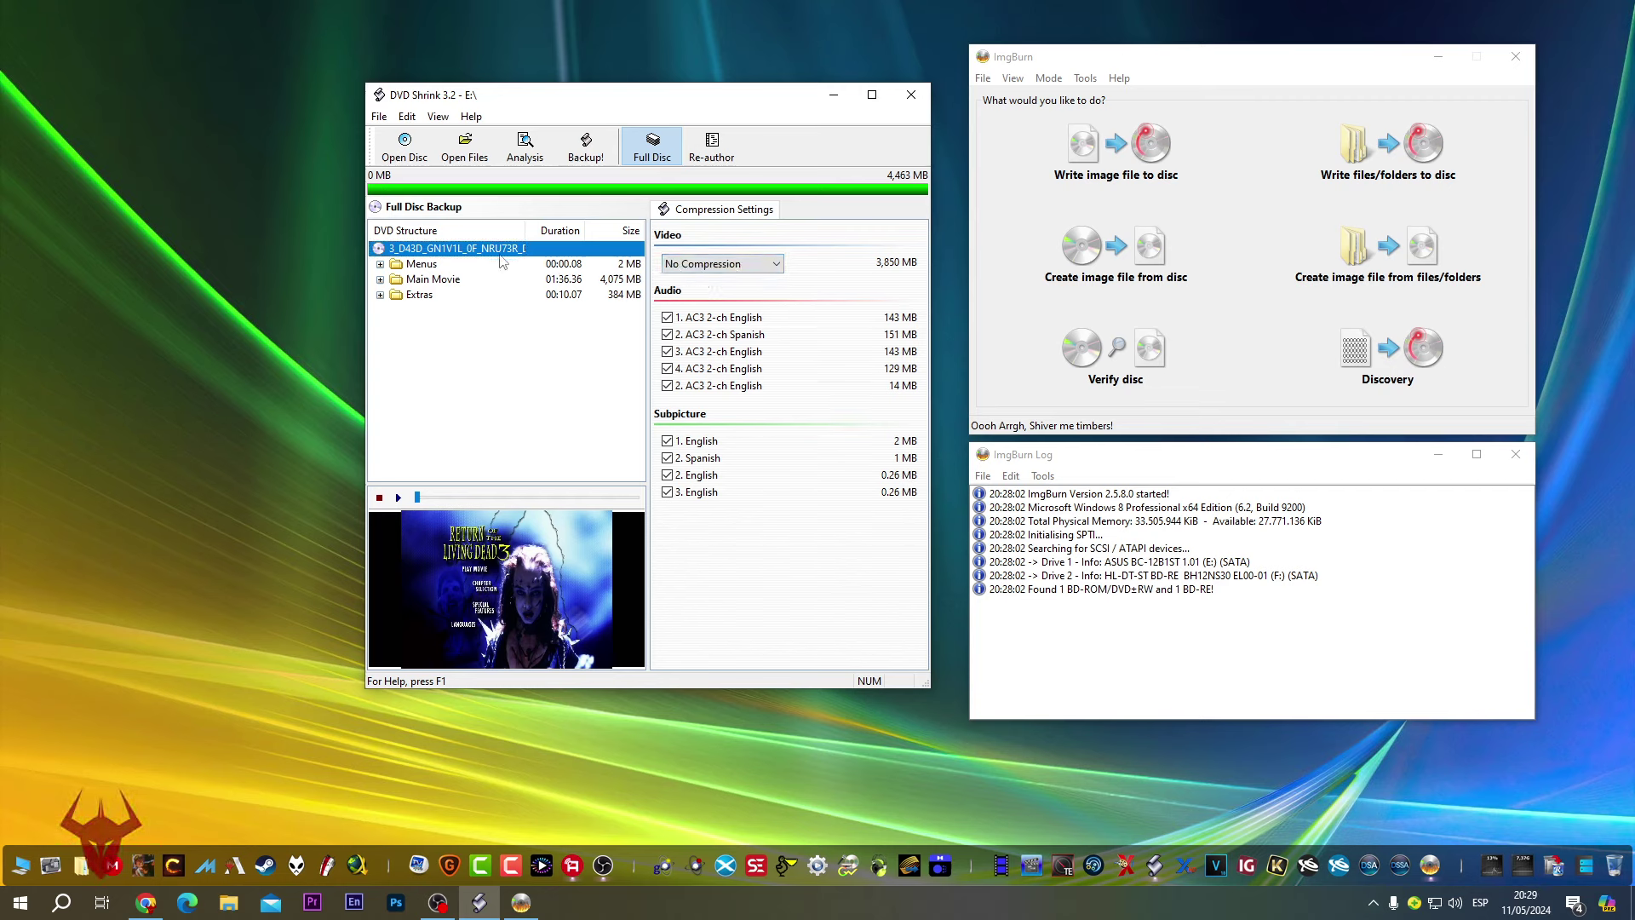
- Step through the Menus, Main Movie and Extras folders to check their compression settings, ending back on the disc root
{"action": "key", "text": "Down"}
{"action": "key", "text": "Down"}
{"action": "key", "text": "Down"}
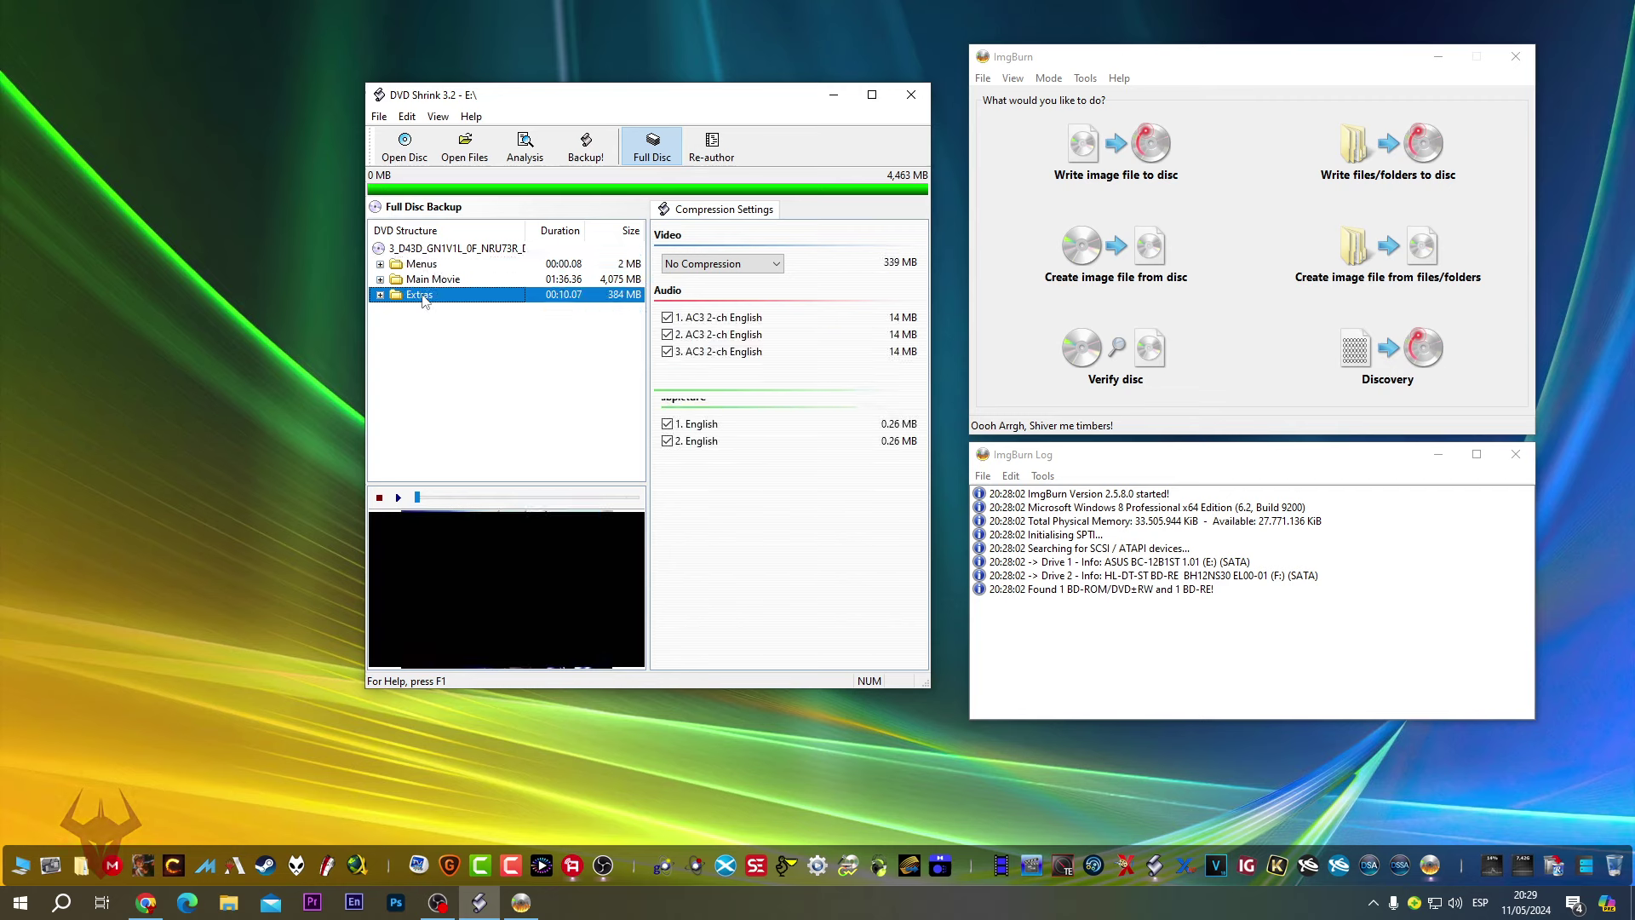
{"action": "key", "text": "Up"}
{"action": "key", "text": "Up"}
{"action": "key", "text": "Up"}
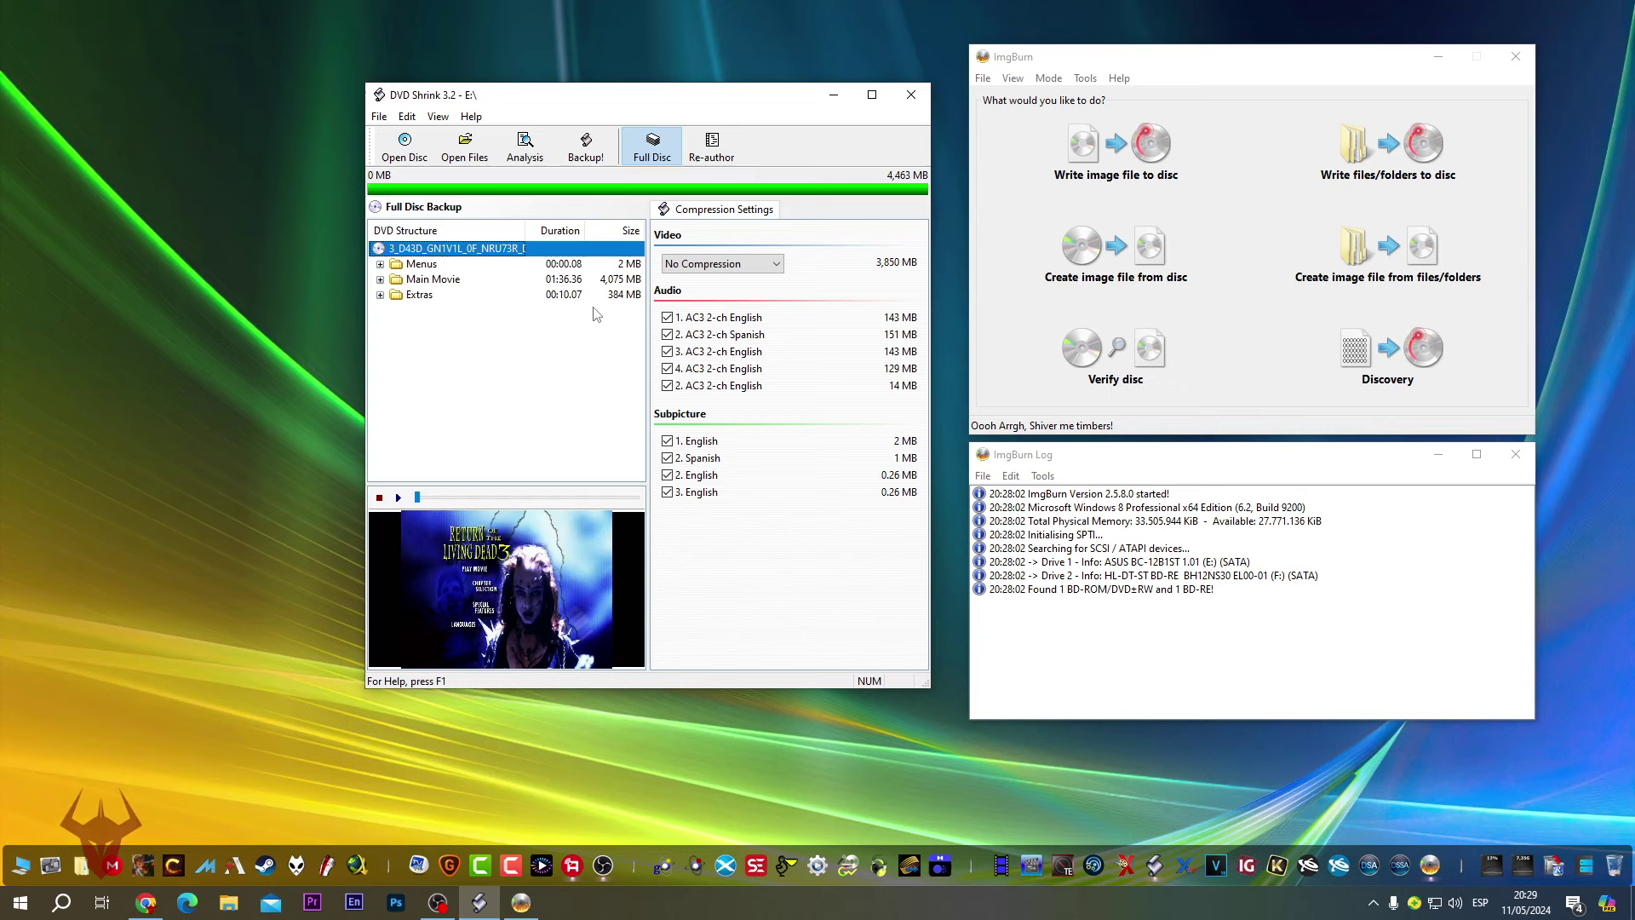
- Shift the DVD Shrink window away from ImgBurn, then try excluding the fourth audio stream (AC3 2-ch English) and include it again
{"action": "left_click_drag", "start_coordinate": [679, 101], "coordinate": [586, 101]}
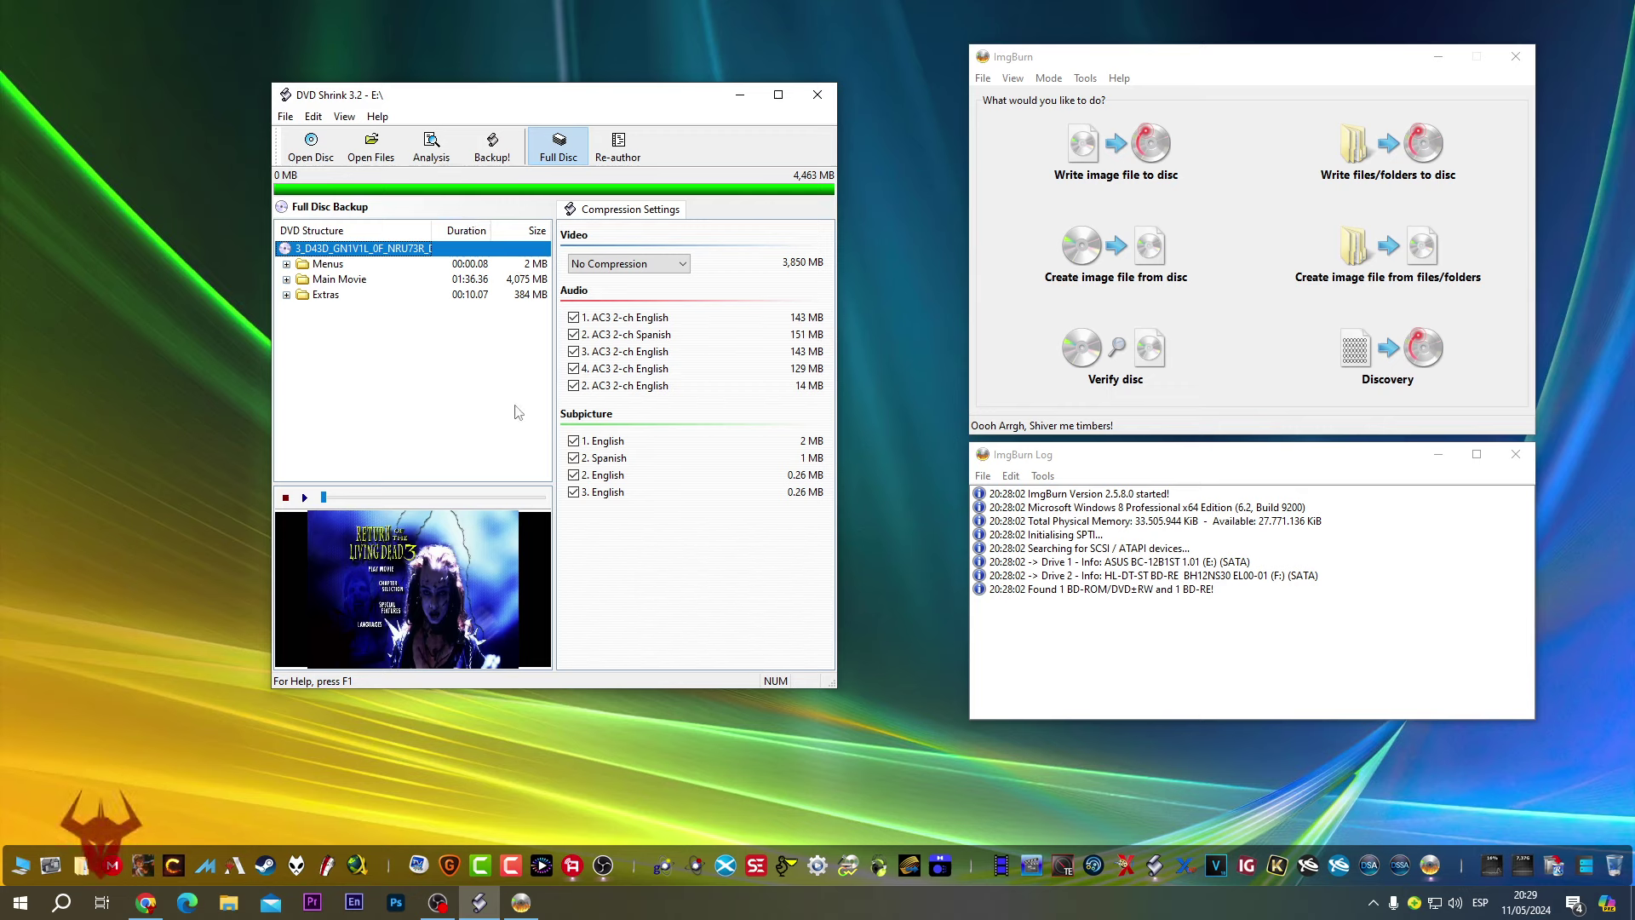
{"action": "left_click", "coordinate": [574, 369]}
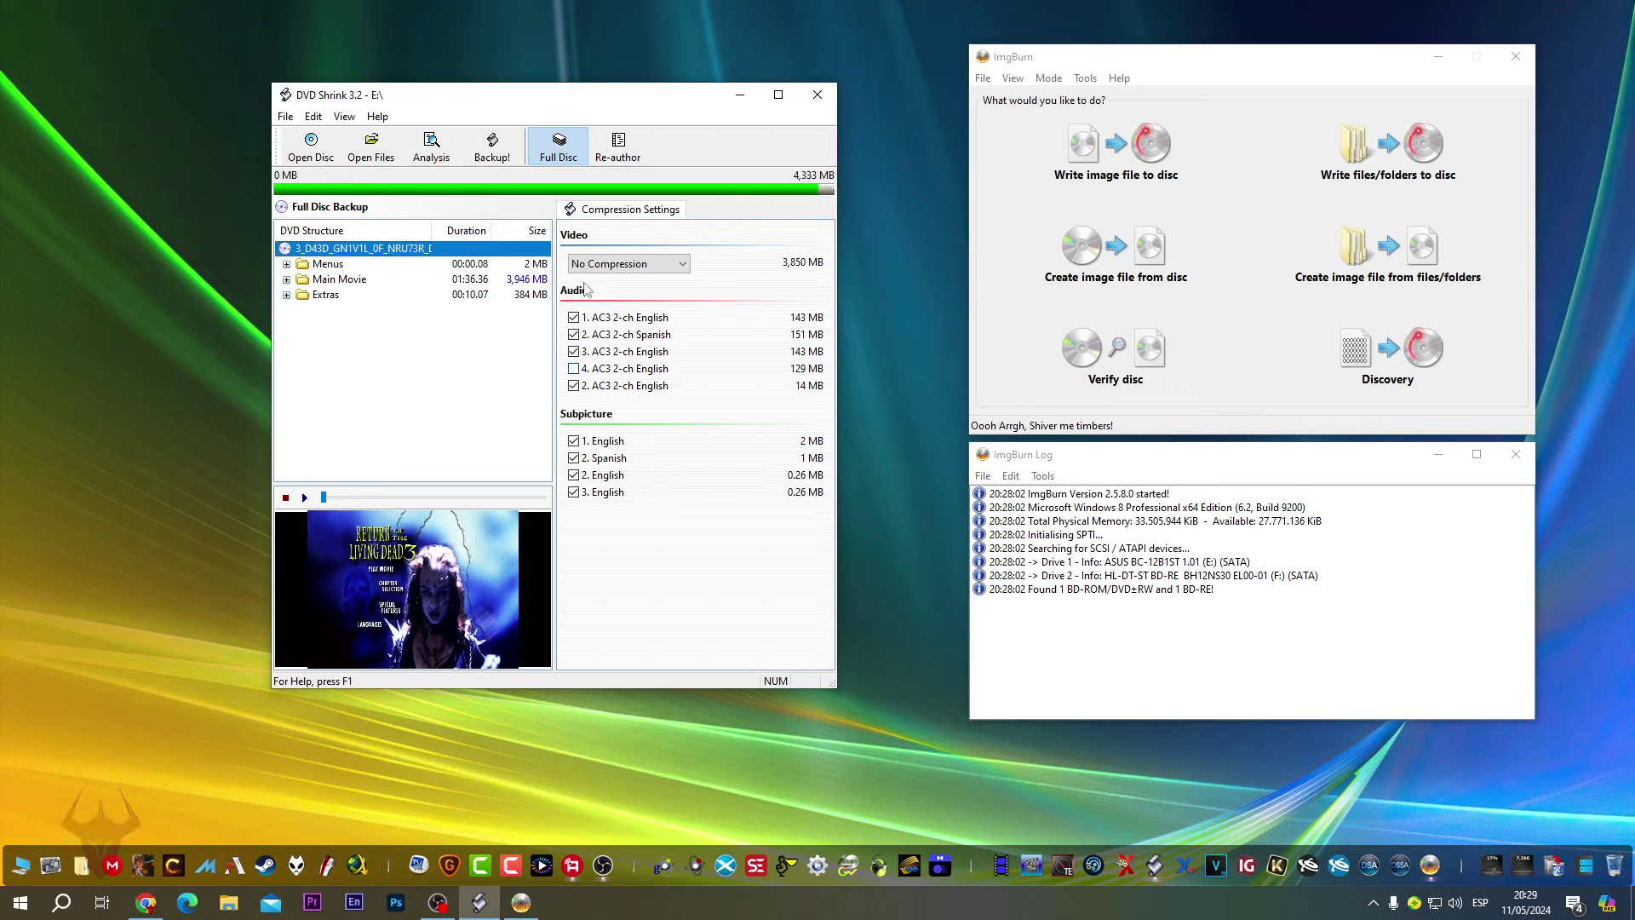
{"action": "left_click", "coordinate": [576, 370]}
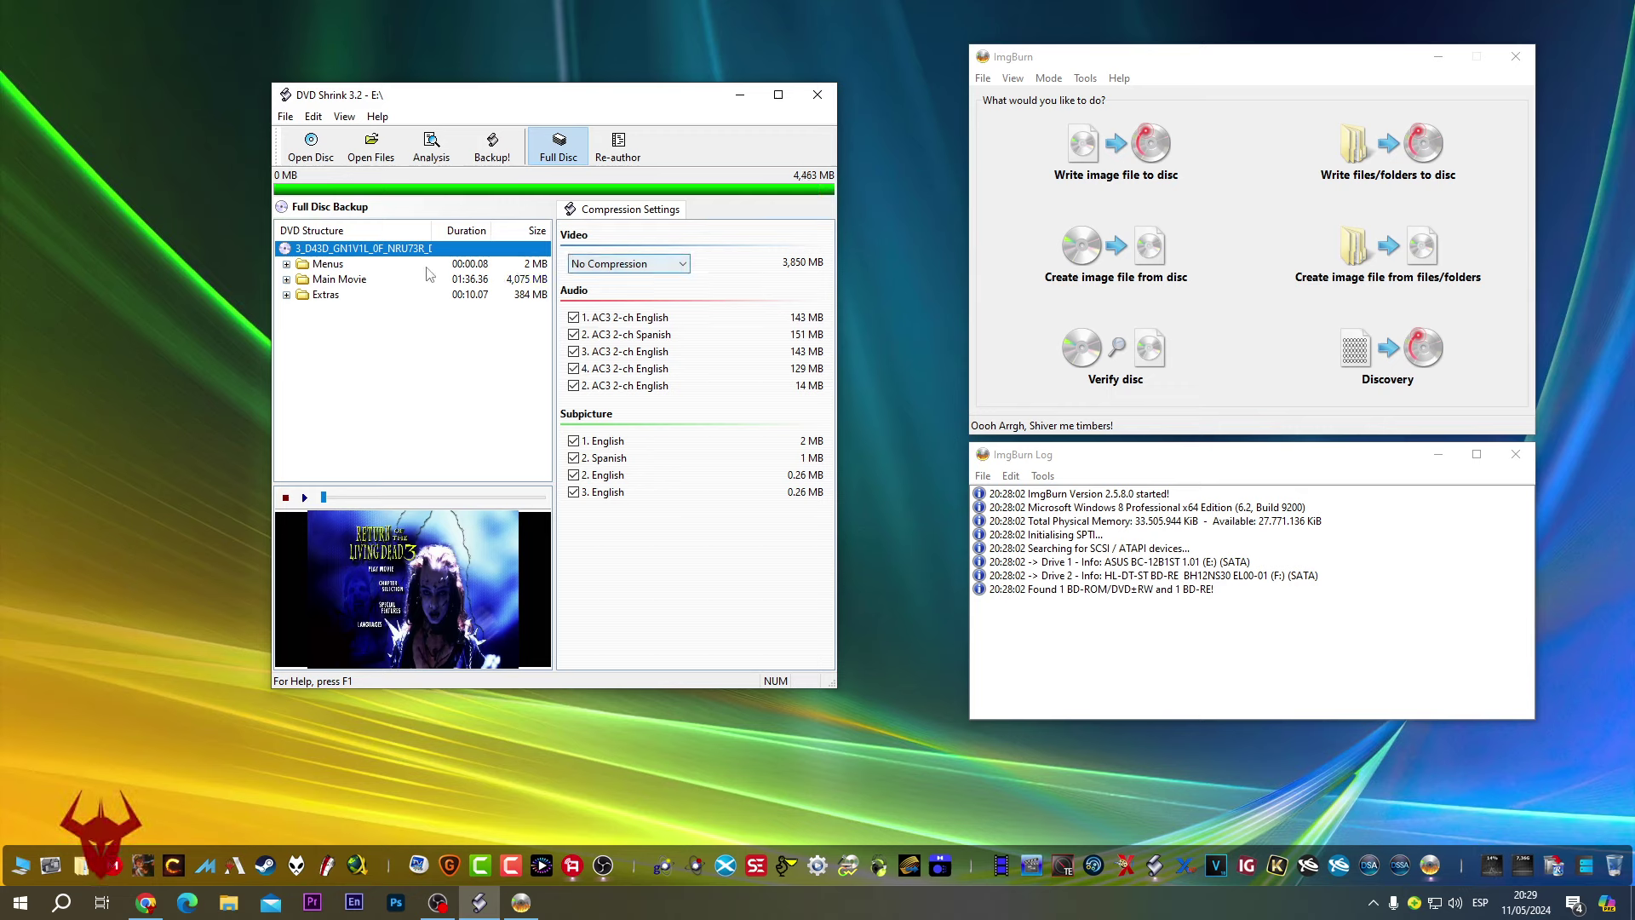
- Look at the Menus and Extras folders and set the Main Movie's video compression to Automatic
{"action": "left_click", "coordinate": [330, 264]}
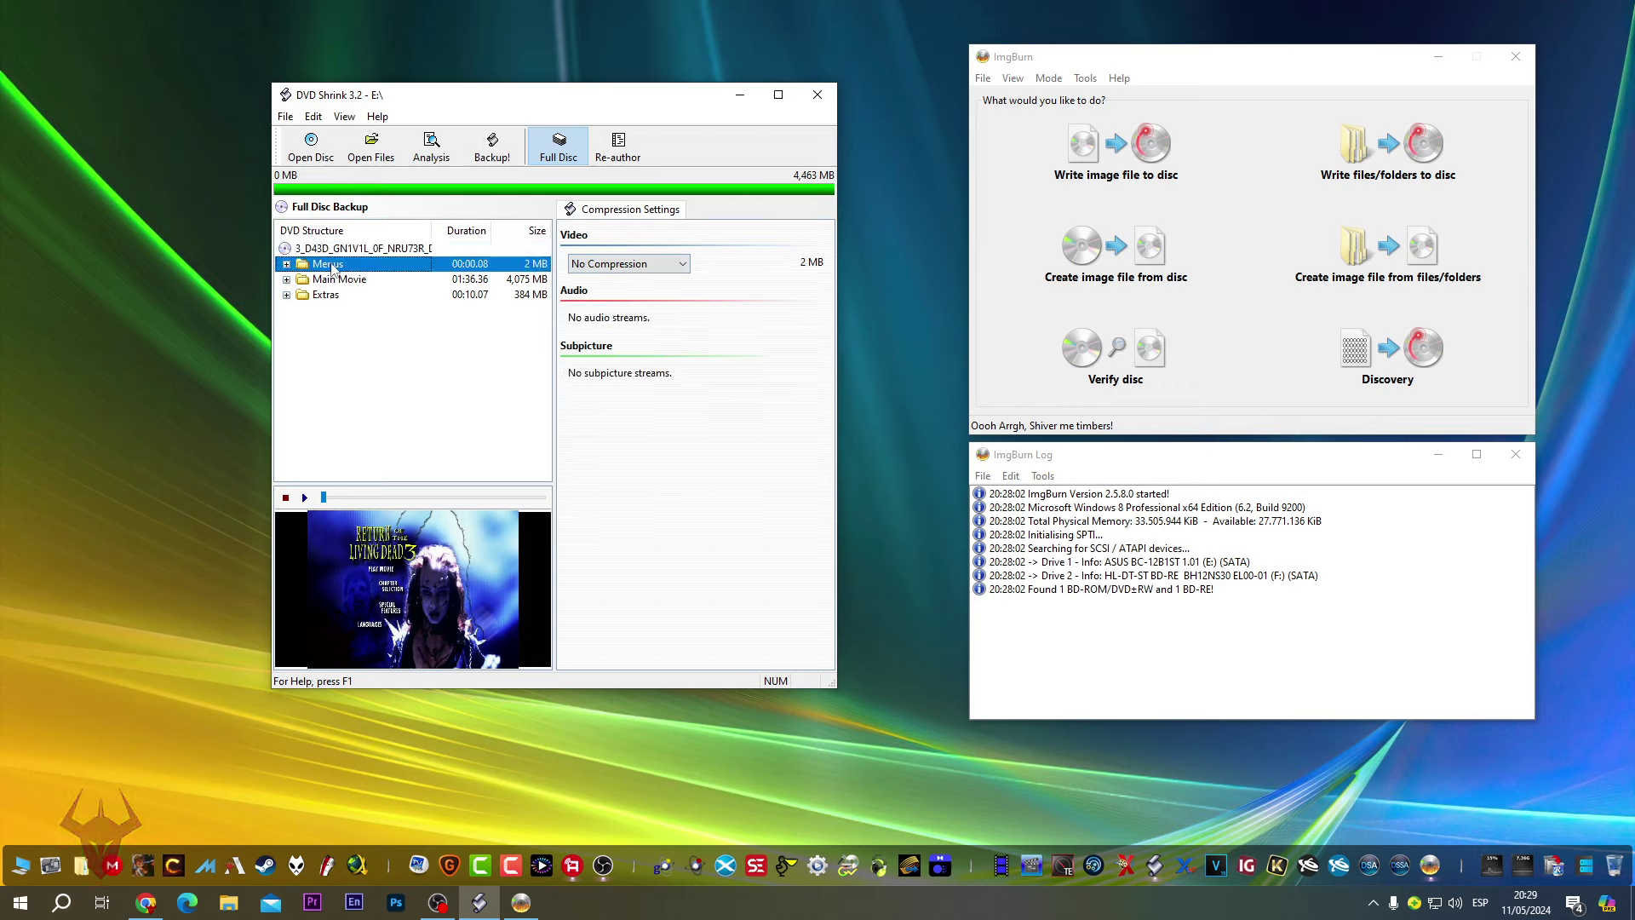
{"action": "left_click", "coordinate": [474, 296]}
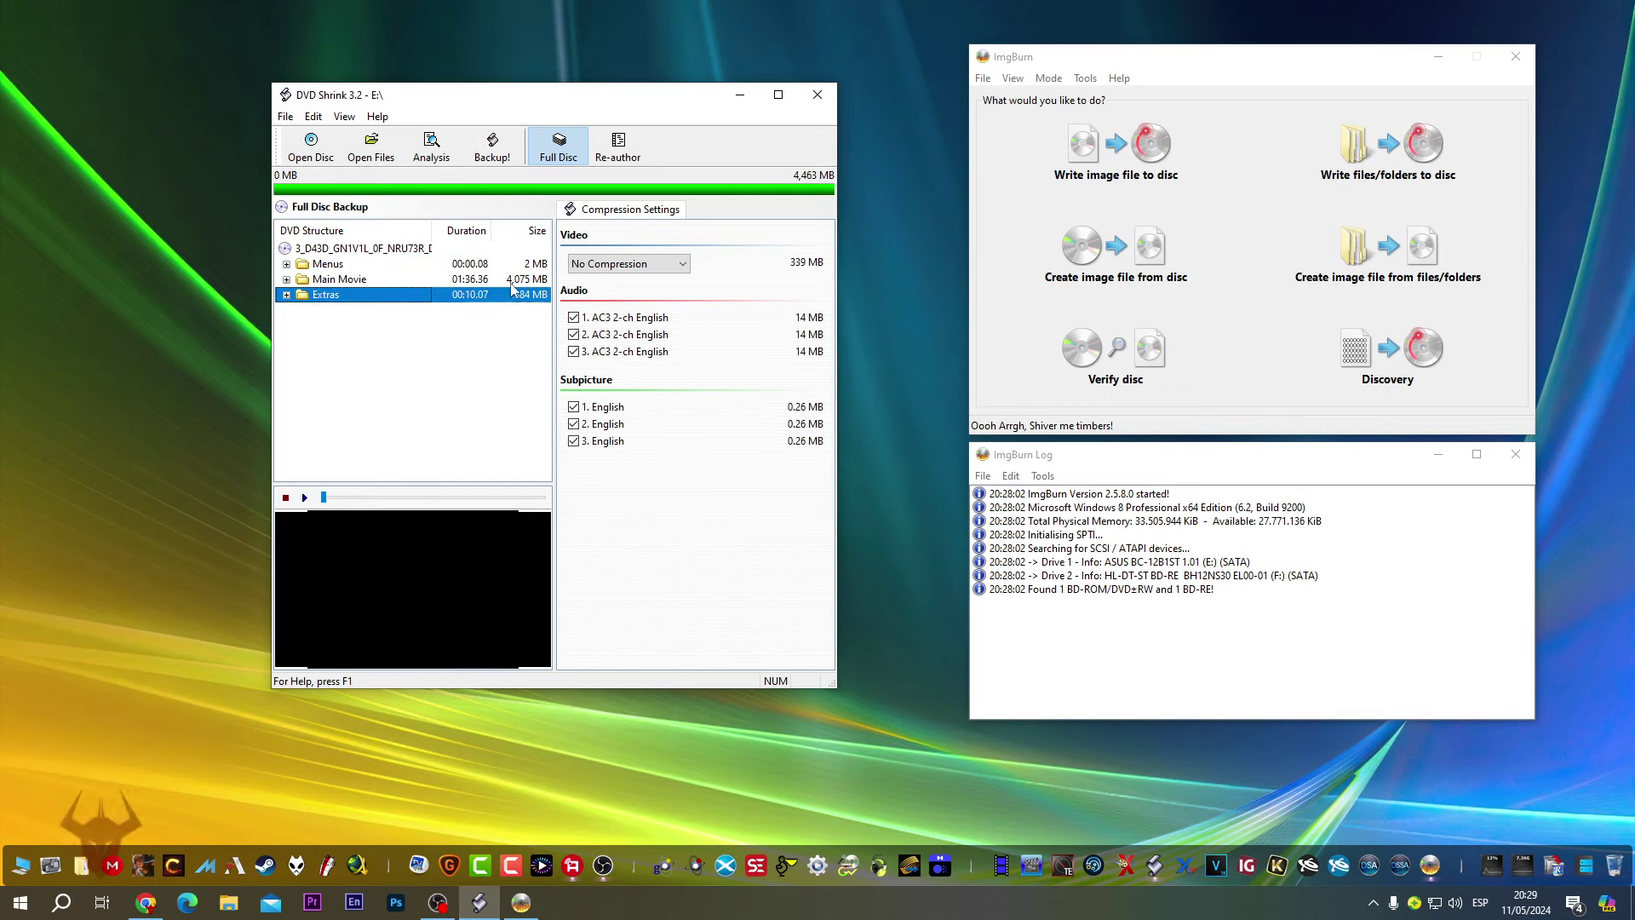
{"action": "left_click", "coordinate": [476, 281]}
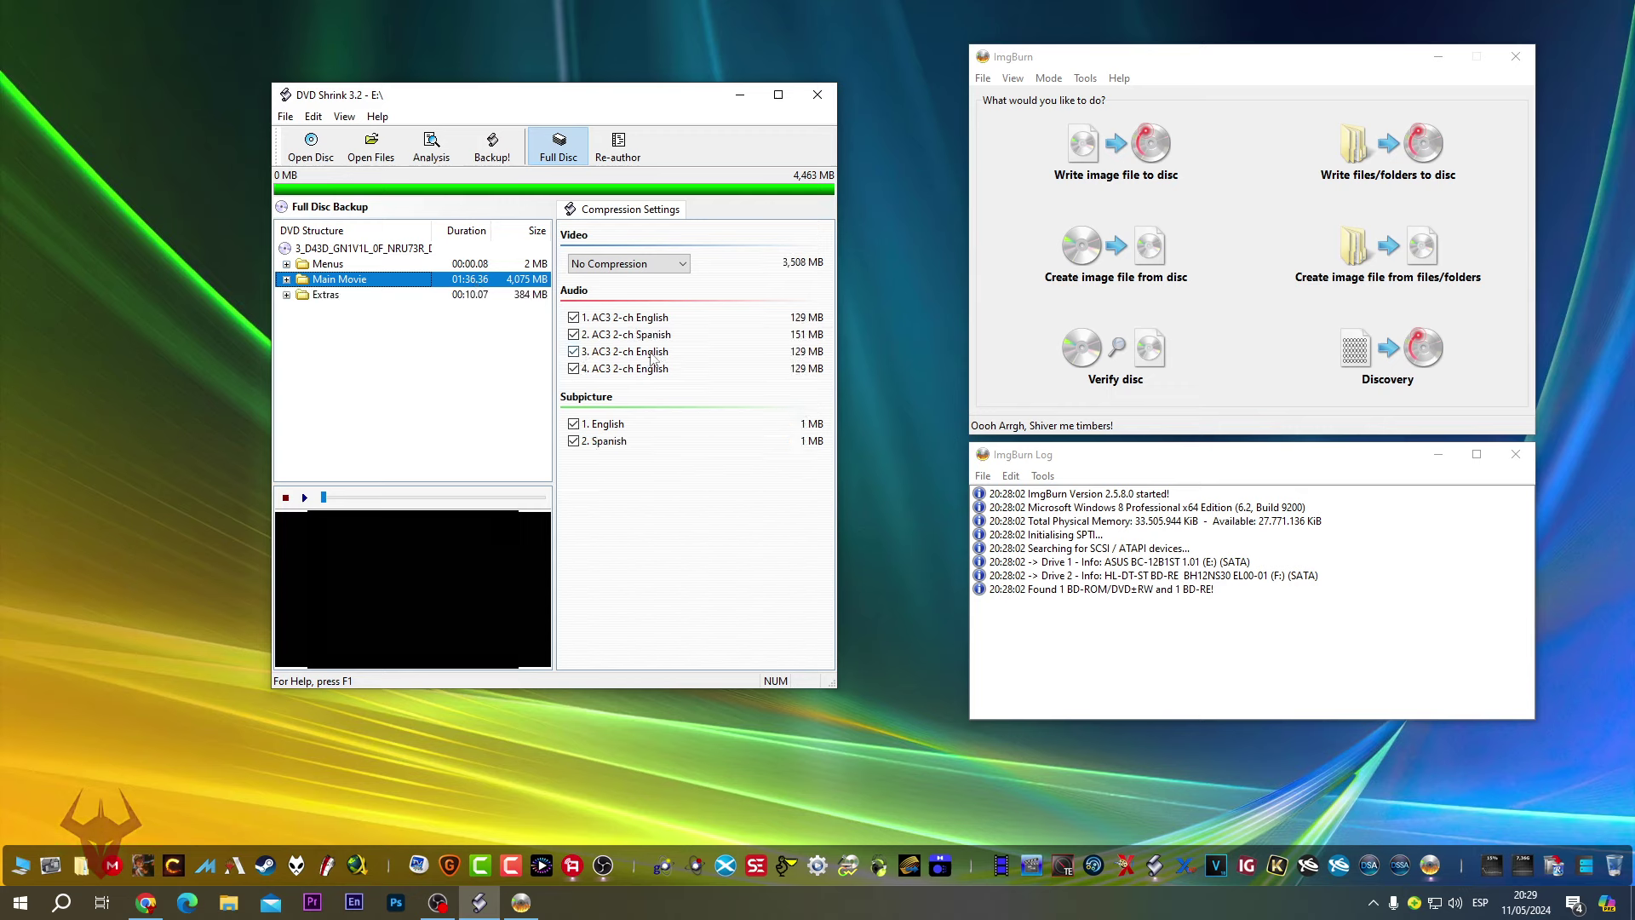
{"action": "left_click", "coordinate": [681, 265]}
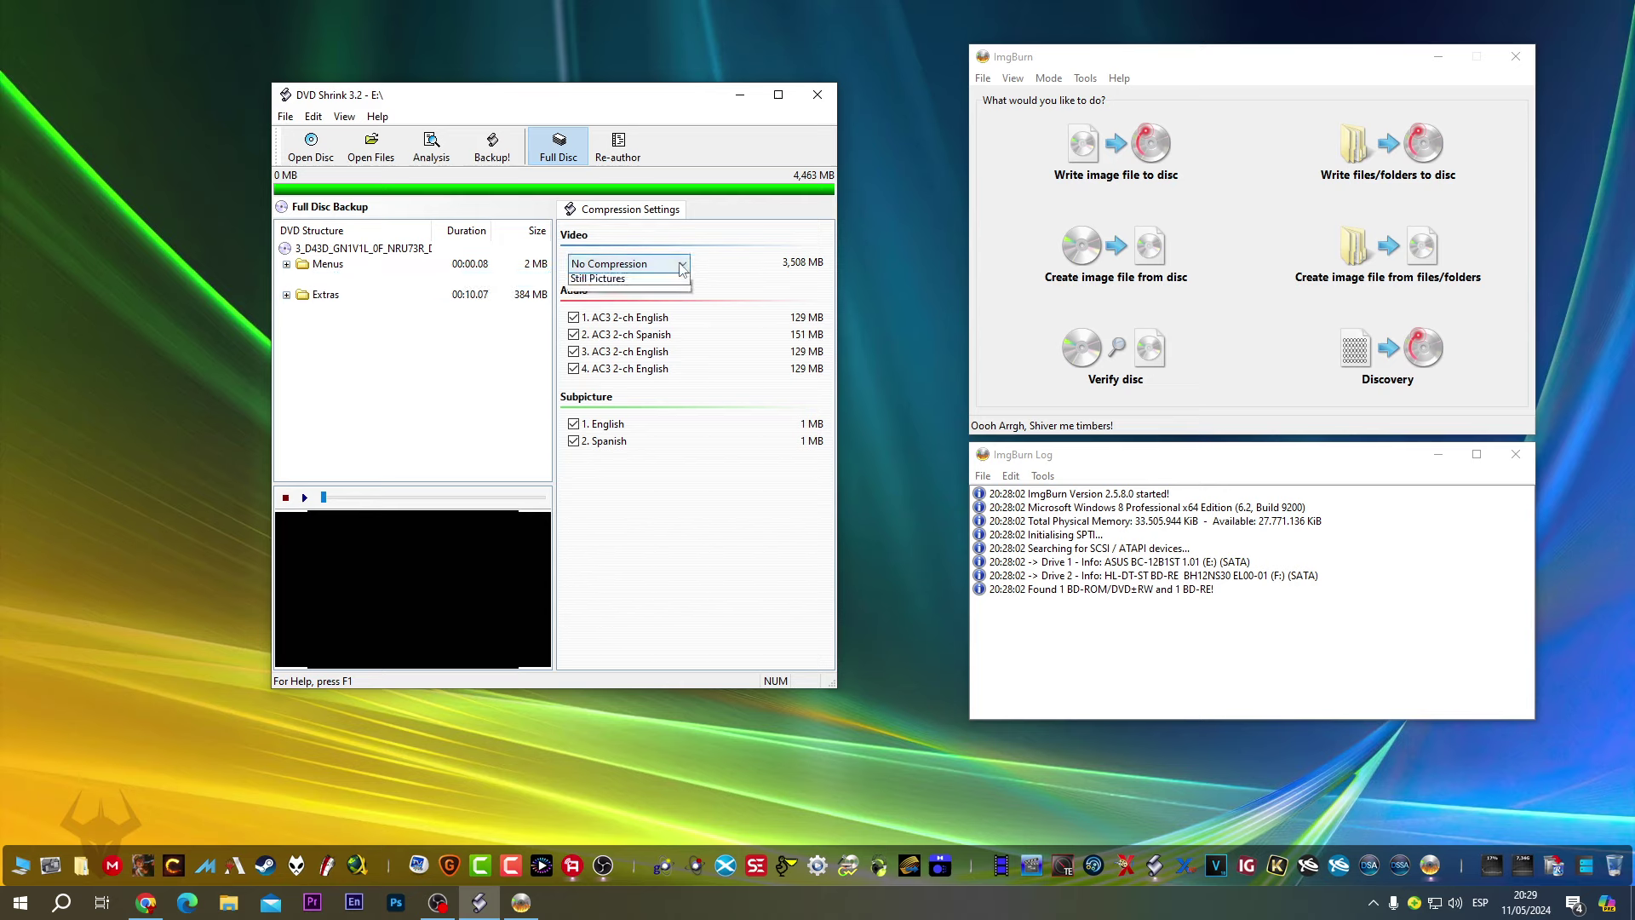
{"action": "left_click", "coordinate": [624, 293]}
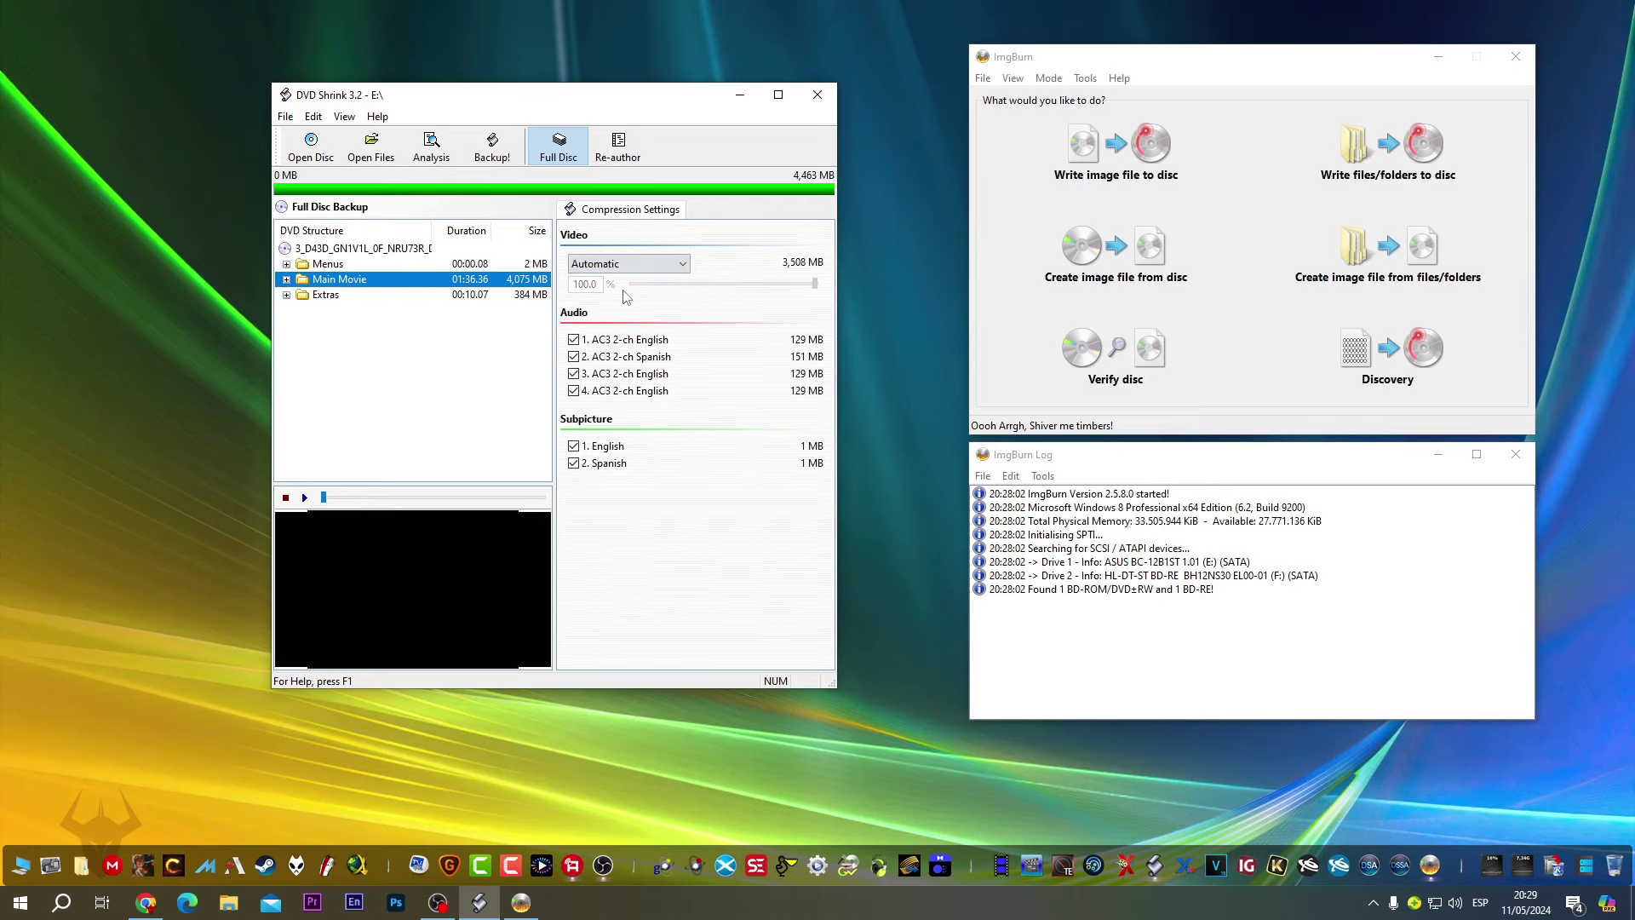
- Compare the compression settings of the Menus and Extras folders with those of the Main Movie
{"action": "left_click", "coordinate": [467, 264]}
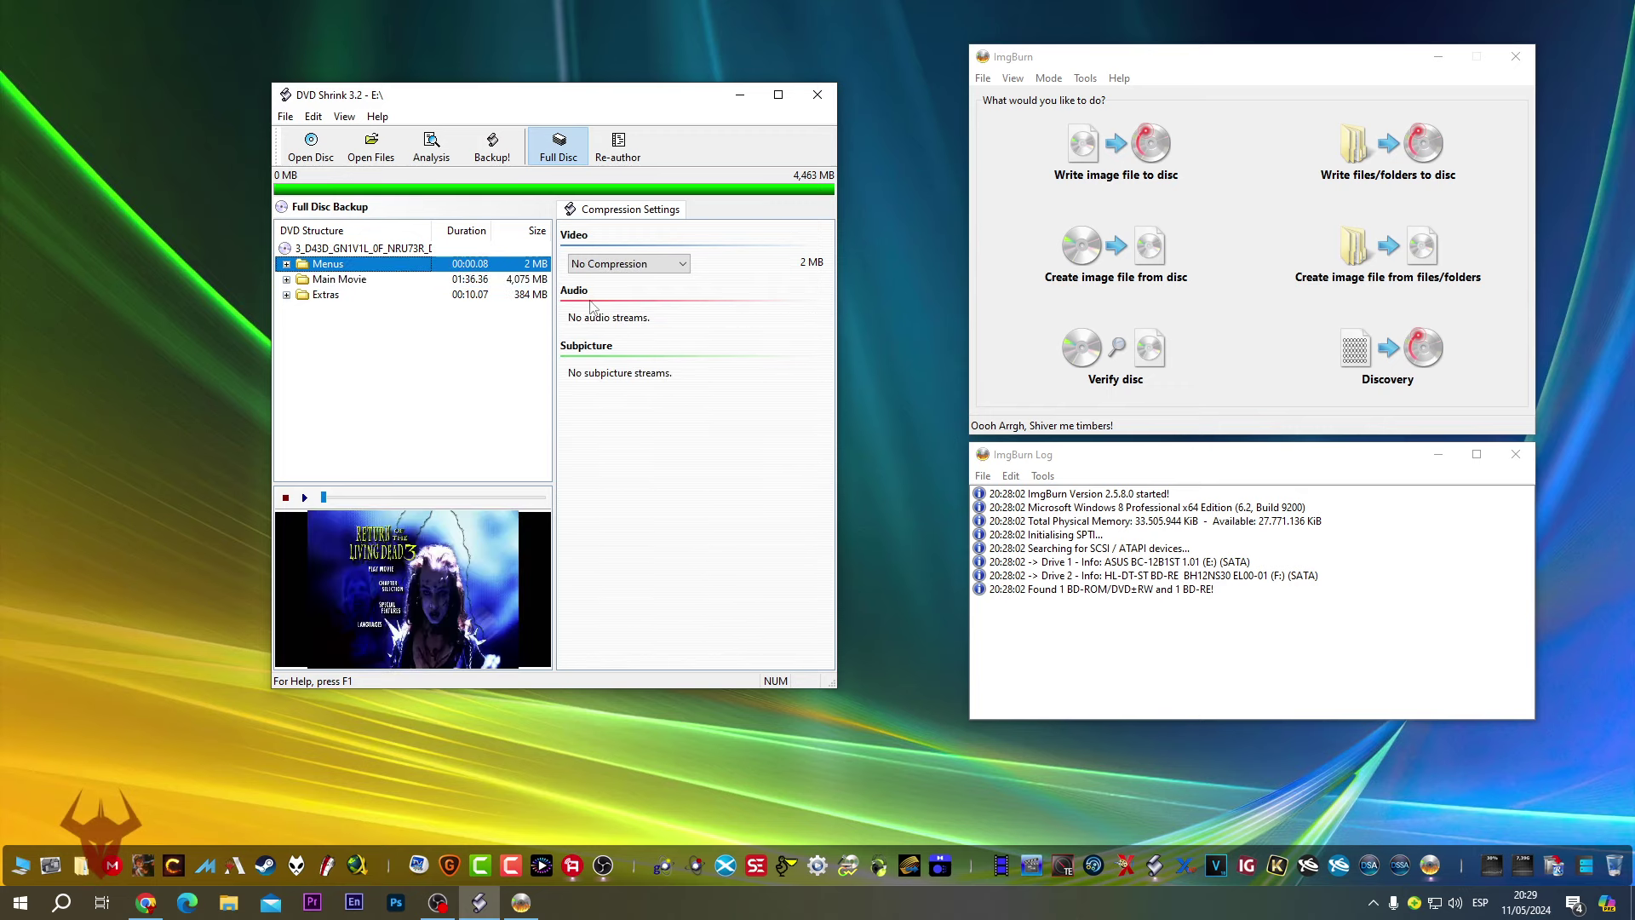
{"action": "left_click", "coordinate": [479, 296]}
{"action": "left_click", "coordinate": [479, 281]}
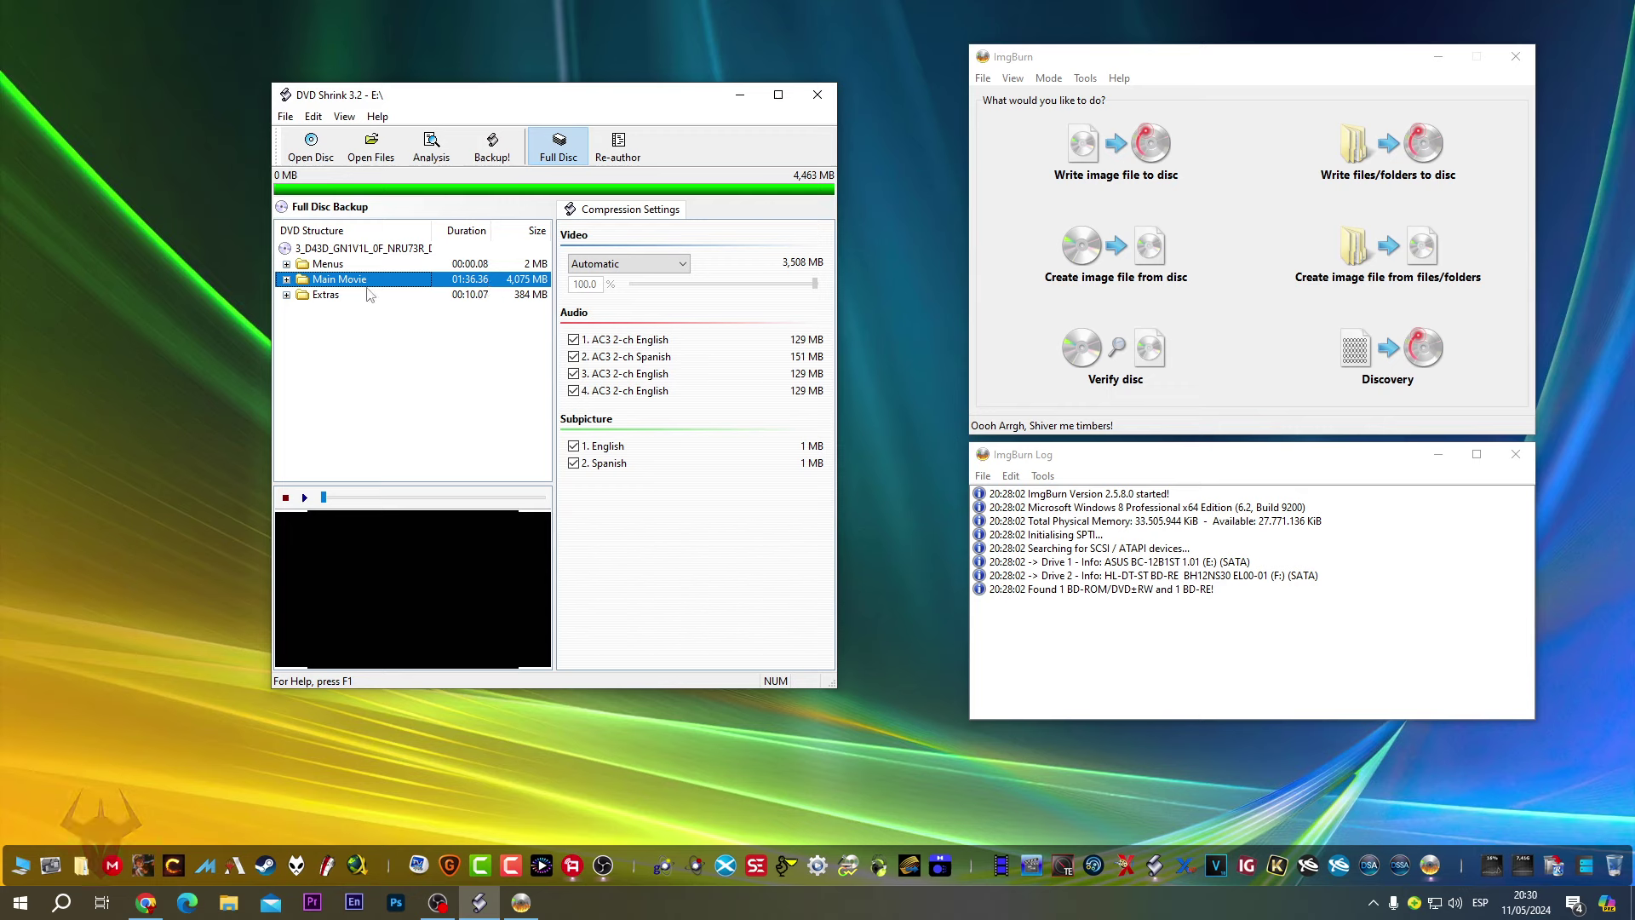
{"action": "left_click", "coordinate": [477, 296]}
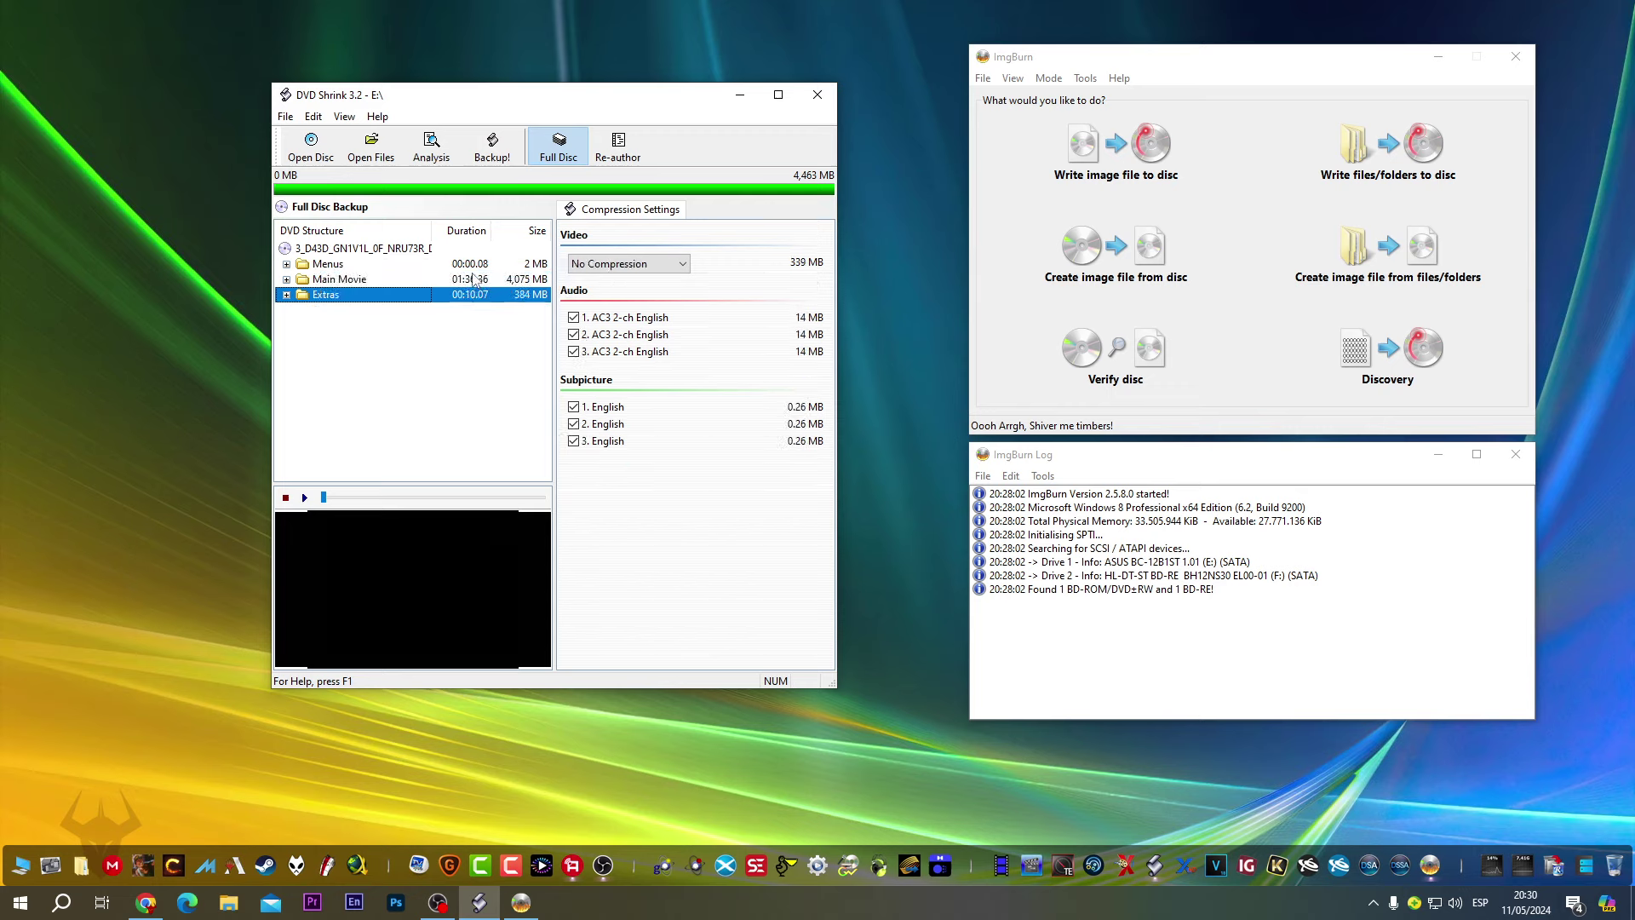
{"action": "left_click", "coordinate": [477, 264]}
{"action": "left_click", "coordinate": [477, 279]}
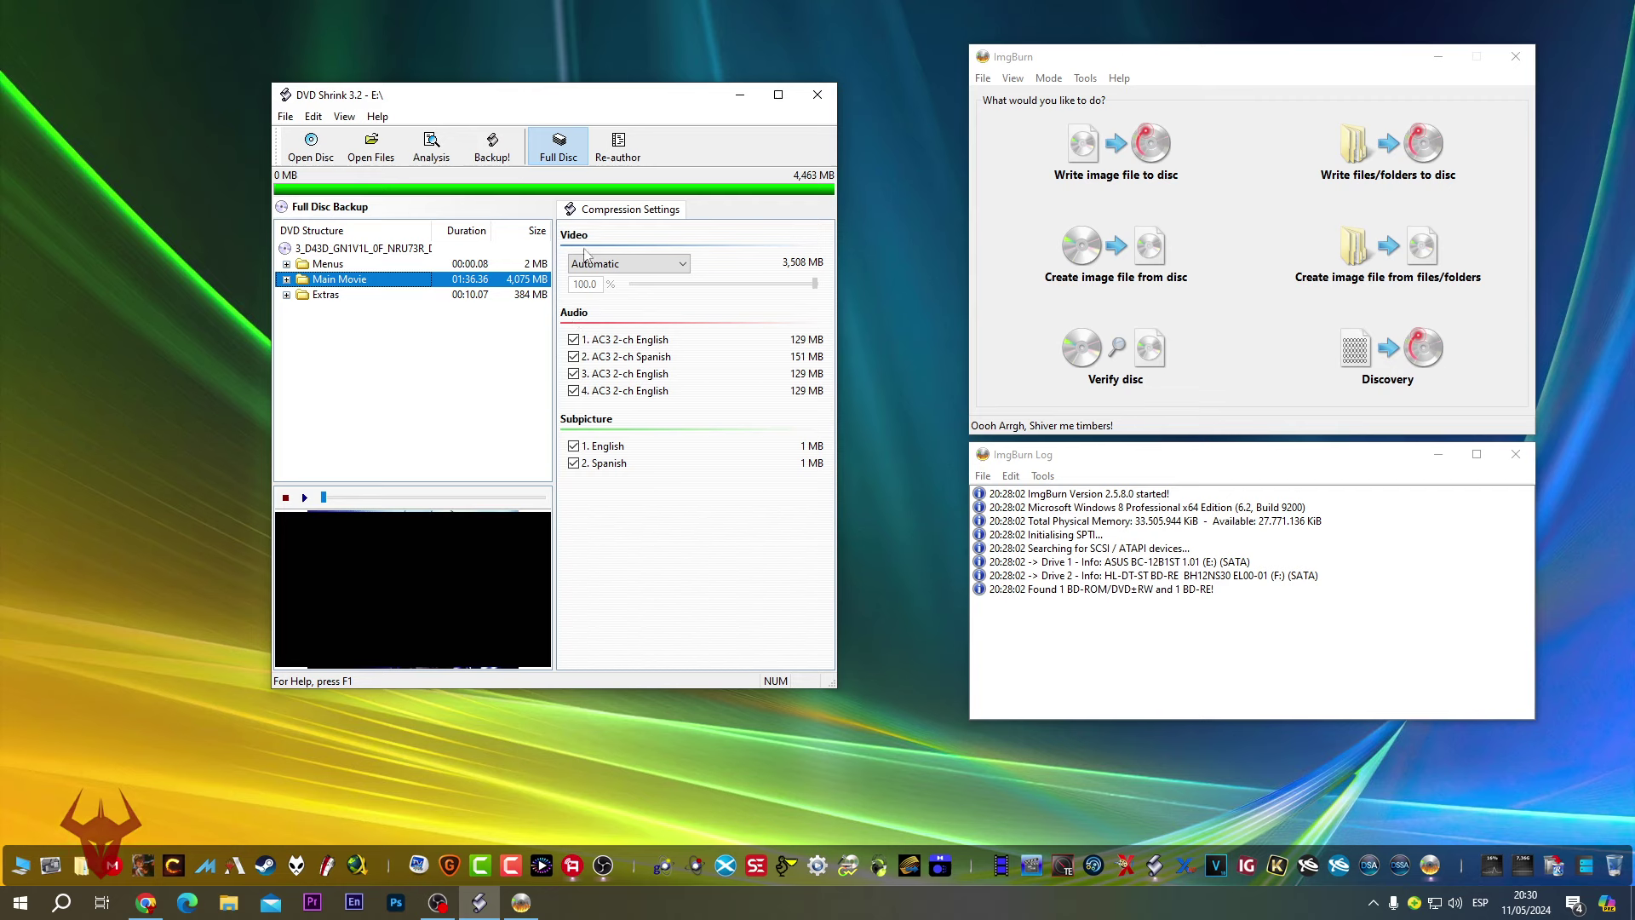
- Set the entire disc's video compression to No Compression again and check the setting on the Main Movie
{"action": "left_click", "coordinate": [384, 249]}
{"action": "left_click", "coordinate": [630, 264]}
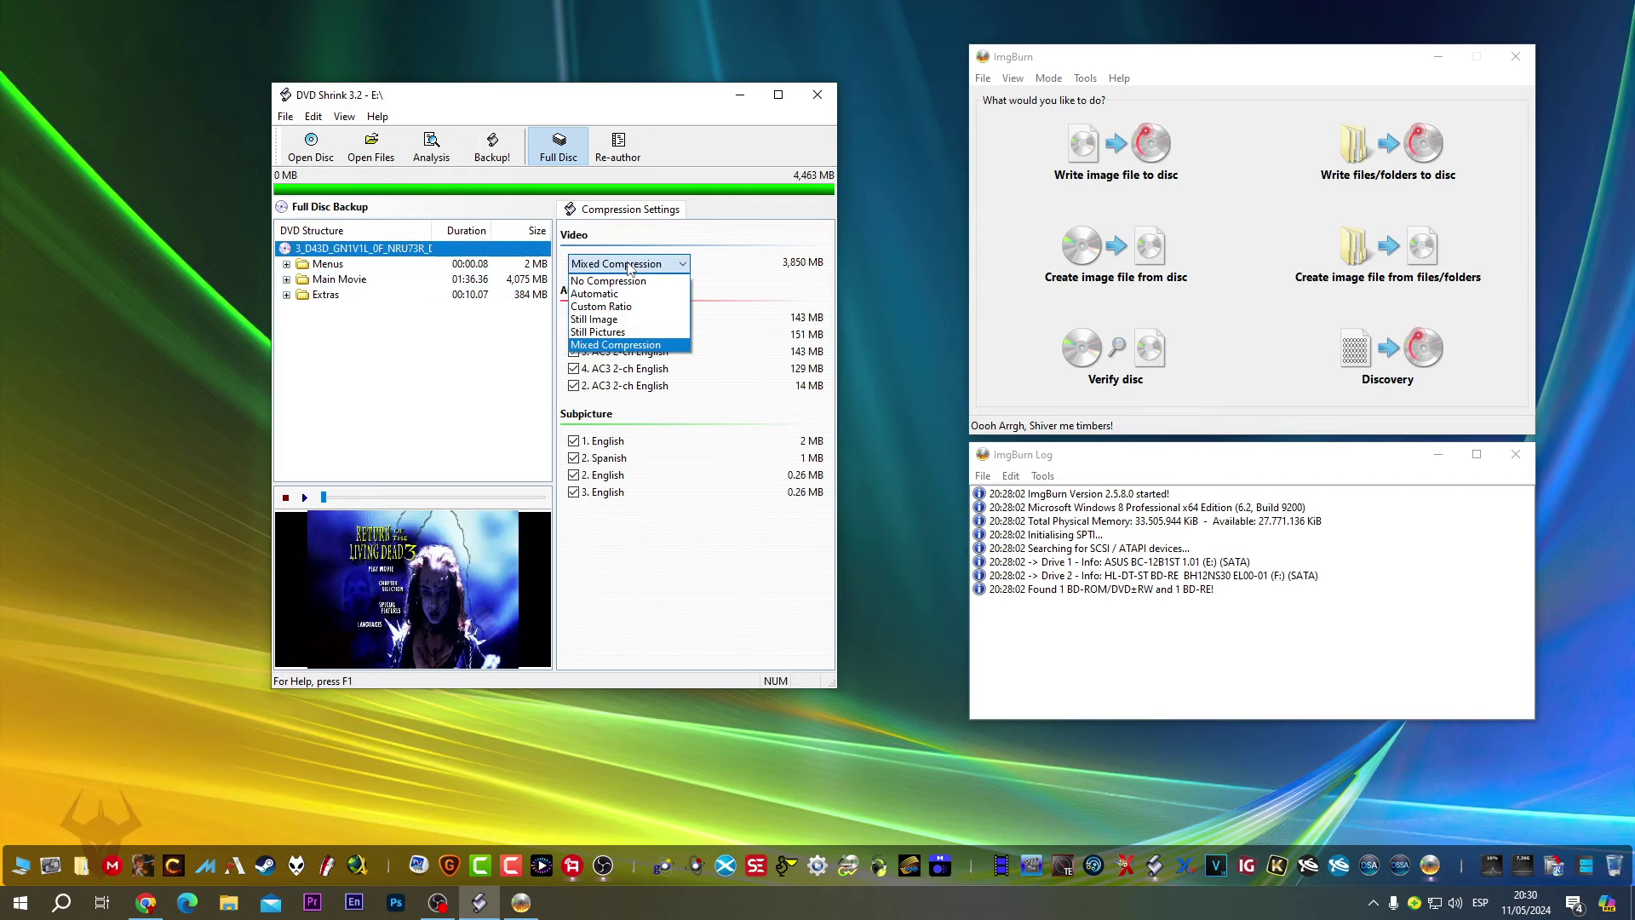
{"action": "left_click", "coordinate": [622, 281]}
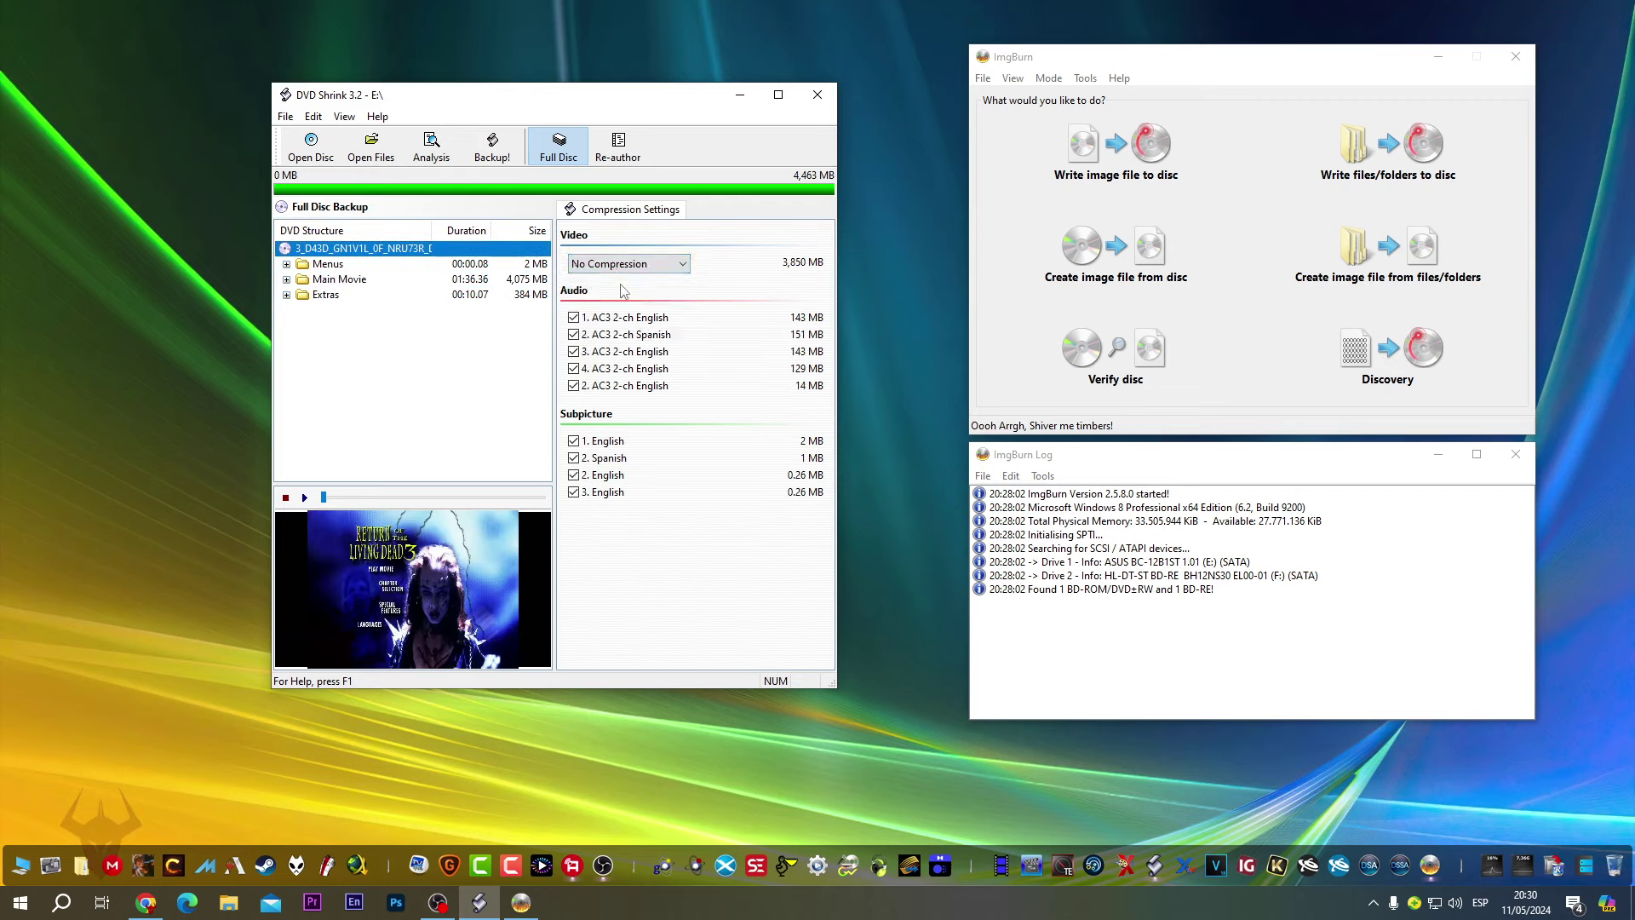
{"action": "left_click", "coordinate": [432, 369]}
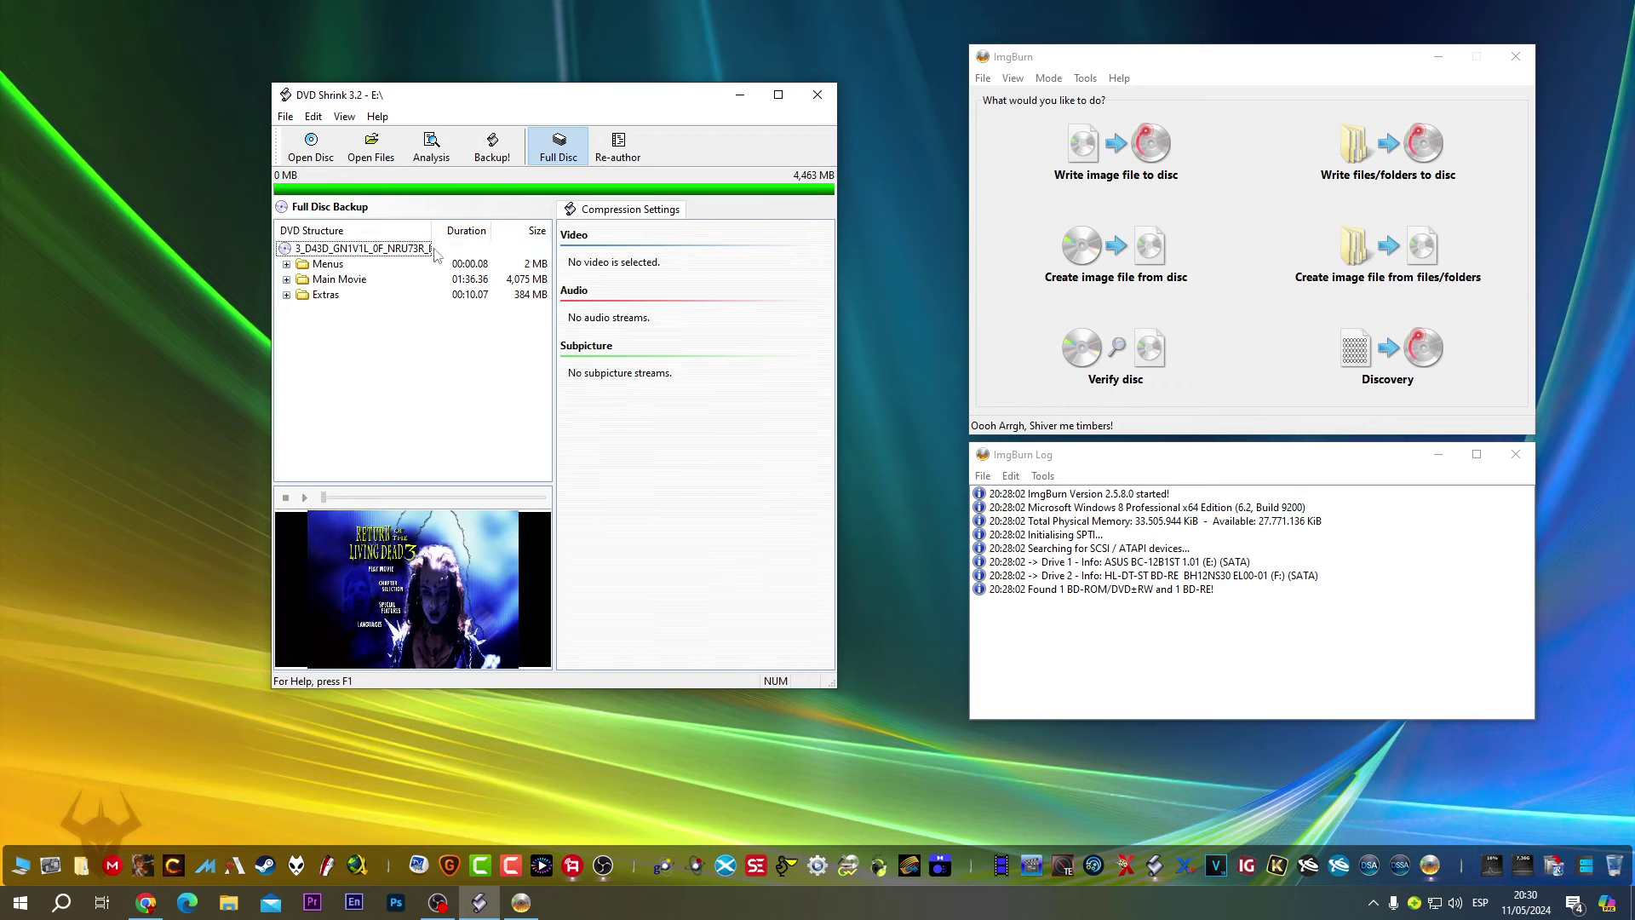
{"action": "left_click", "coordinate": [327, 281]}
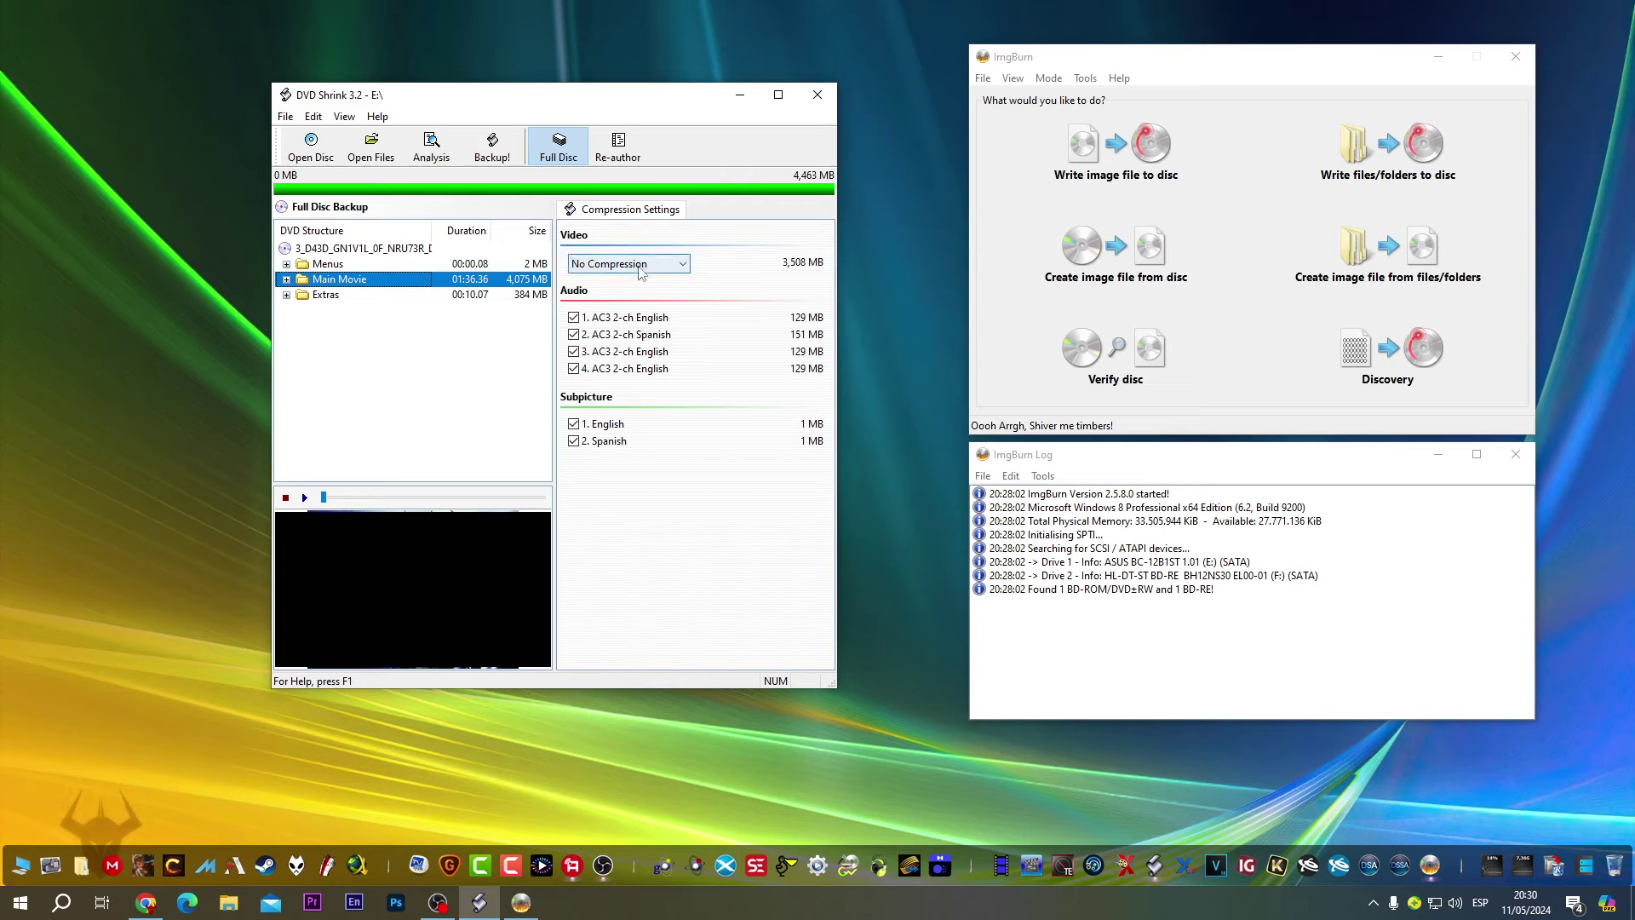
- Expand the Extras folder, examine the compression settings of its individual titles from Title 2 to Title 8, and collapse it
{"action": "left_click", "coordinate": [286, 296]}
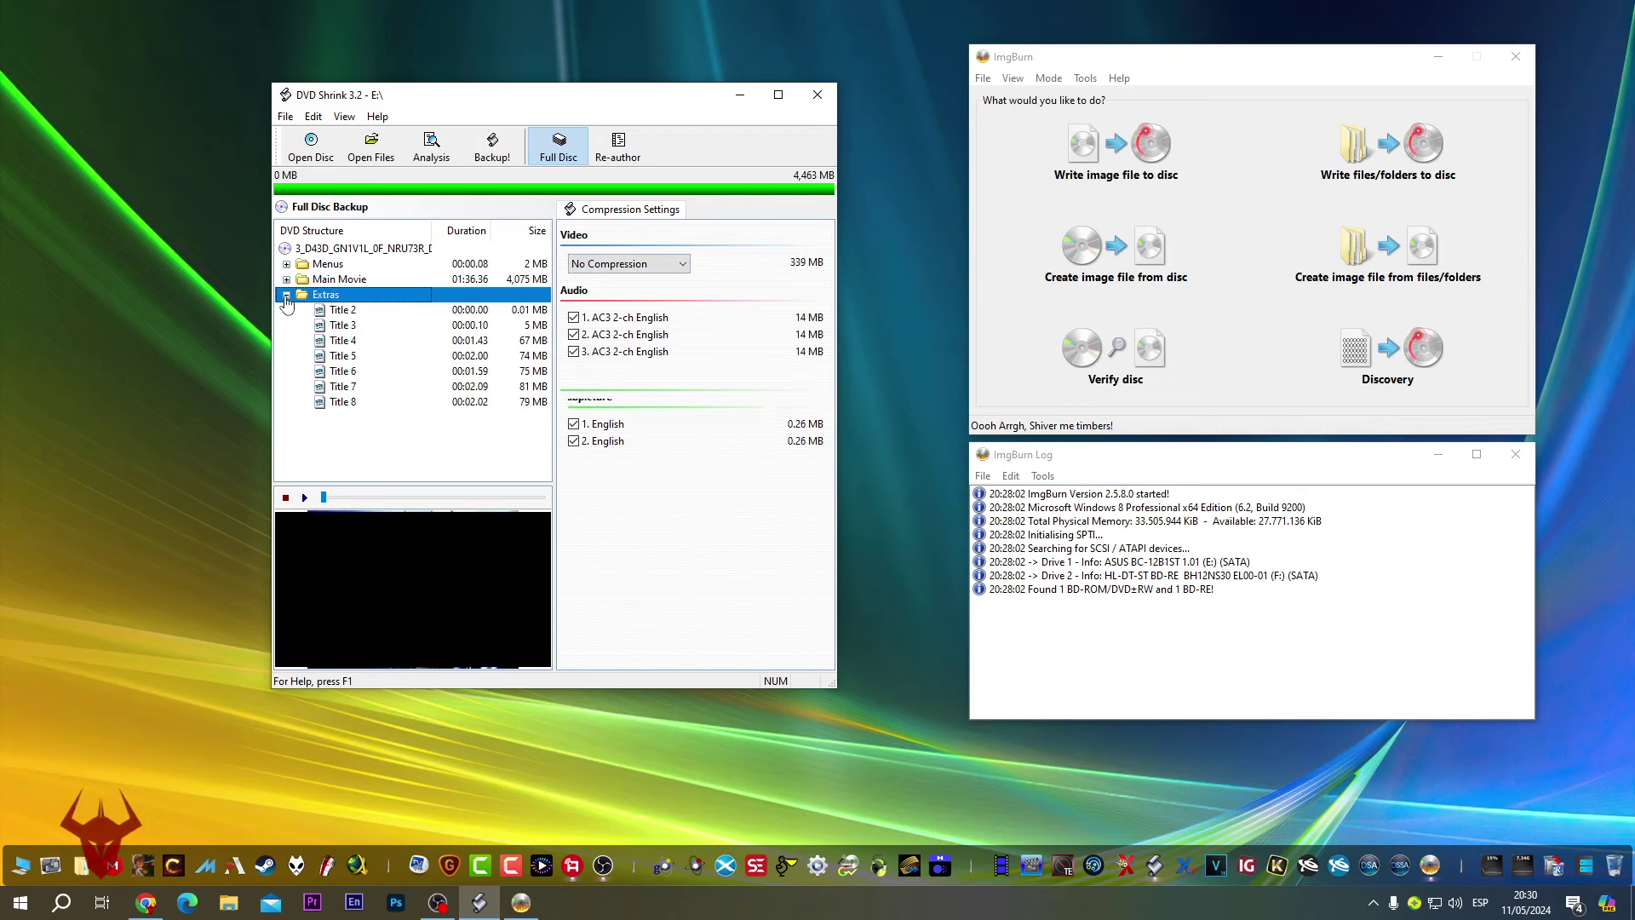
{"action": "left_click", "coordinate": [342, 312]}
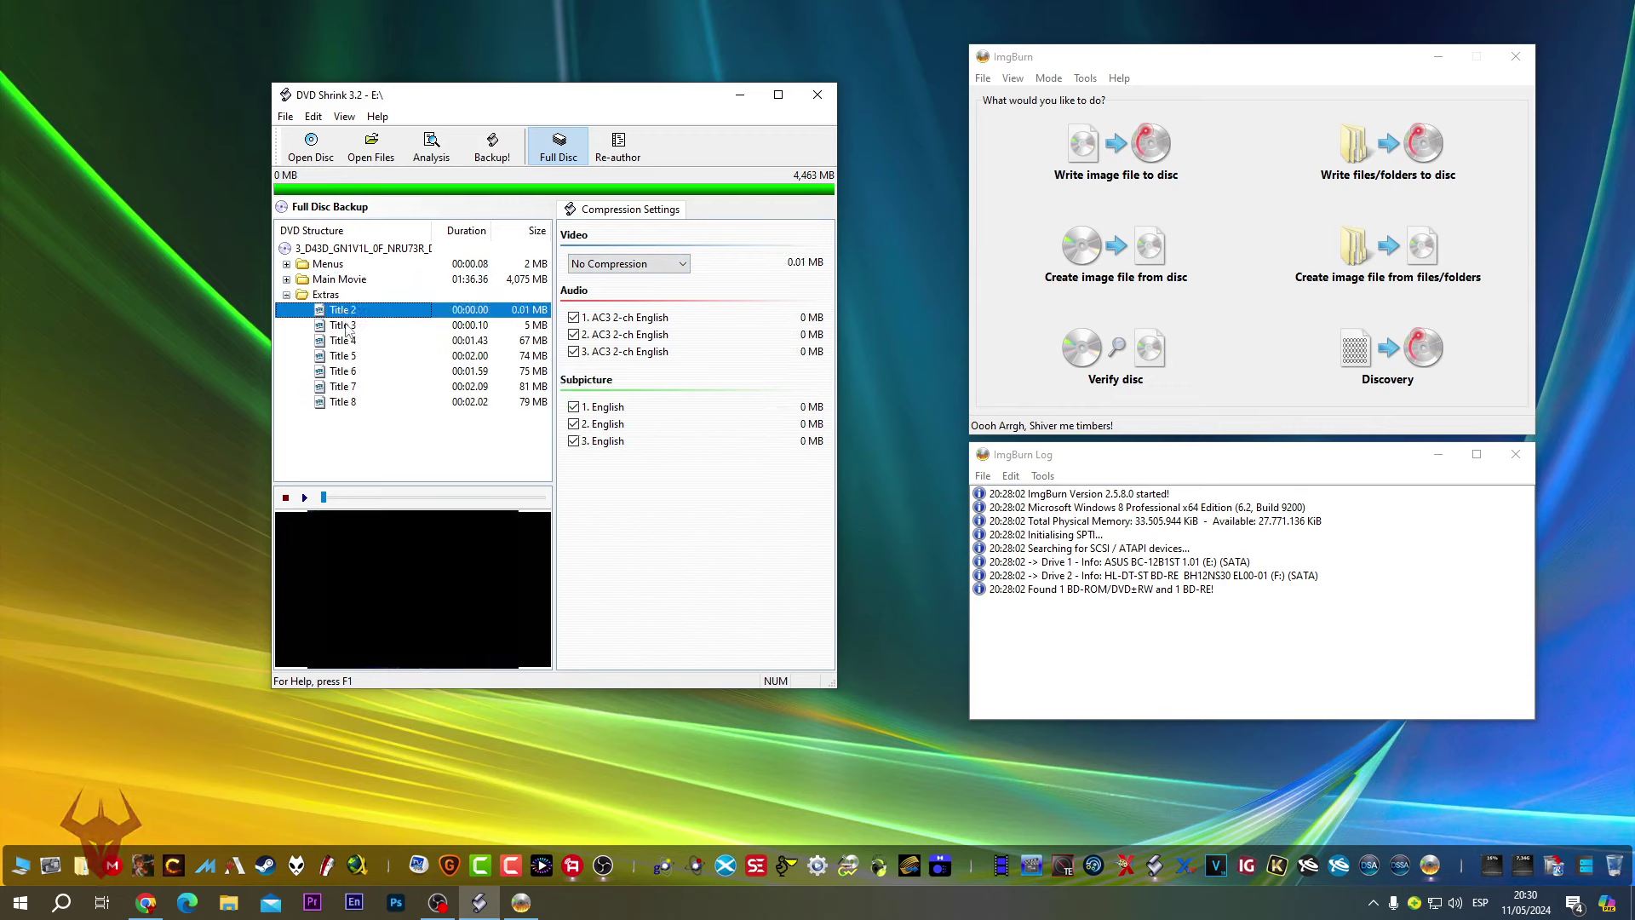
{"action": "left_click", "coordinate": [344, 341]}
{"action": "left_click", "coordinate": [347, 358]}
{"action": "left_click", "coordinate": [345, 373]}
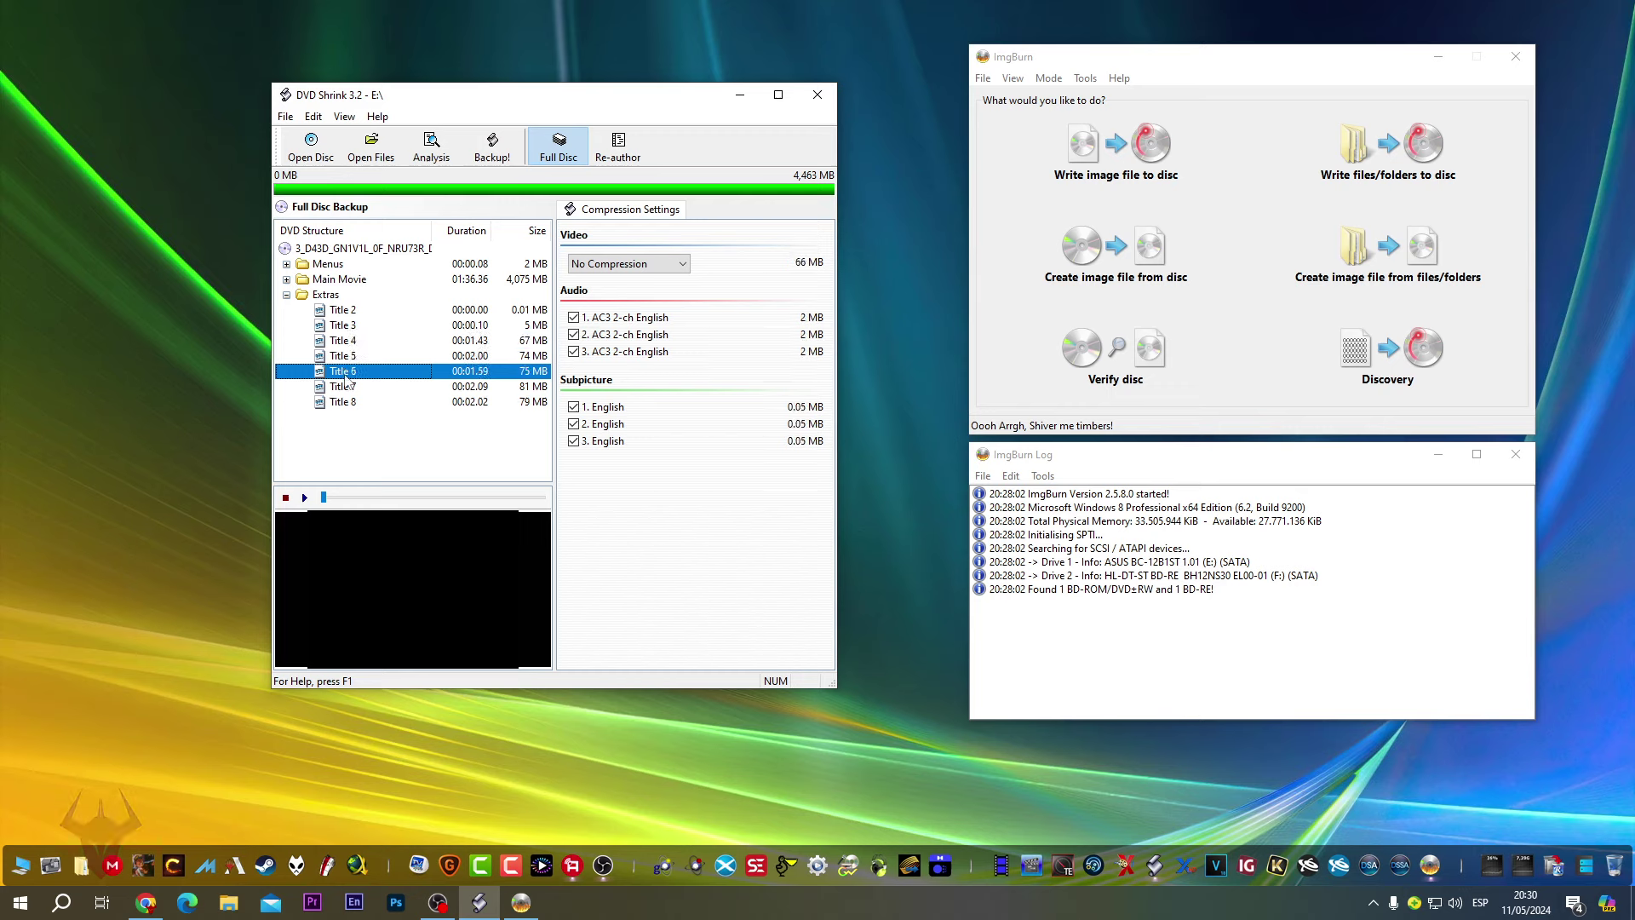
{"action": "left_click", "coordinate": [344, 388]}
{"action": "left_click", "coordinate": [345, 403]}
{"action": "left_click", "coordinate": [348, 373]}
{"action": "left_click", "coordinate": [341, 311]}
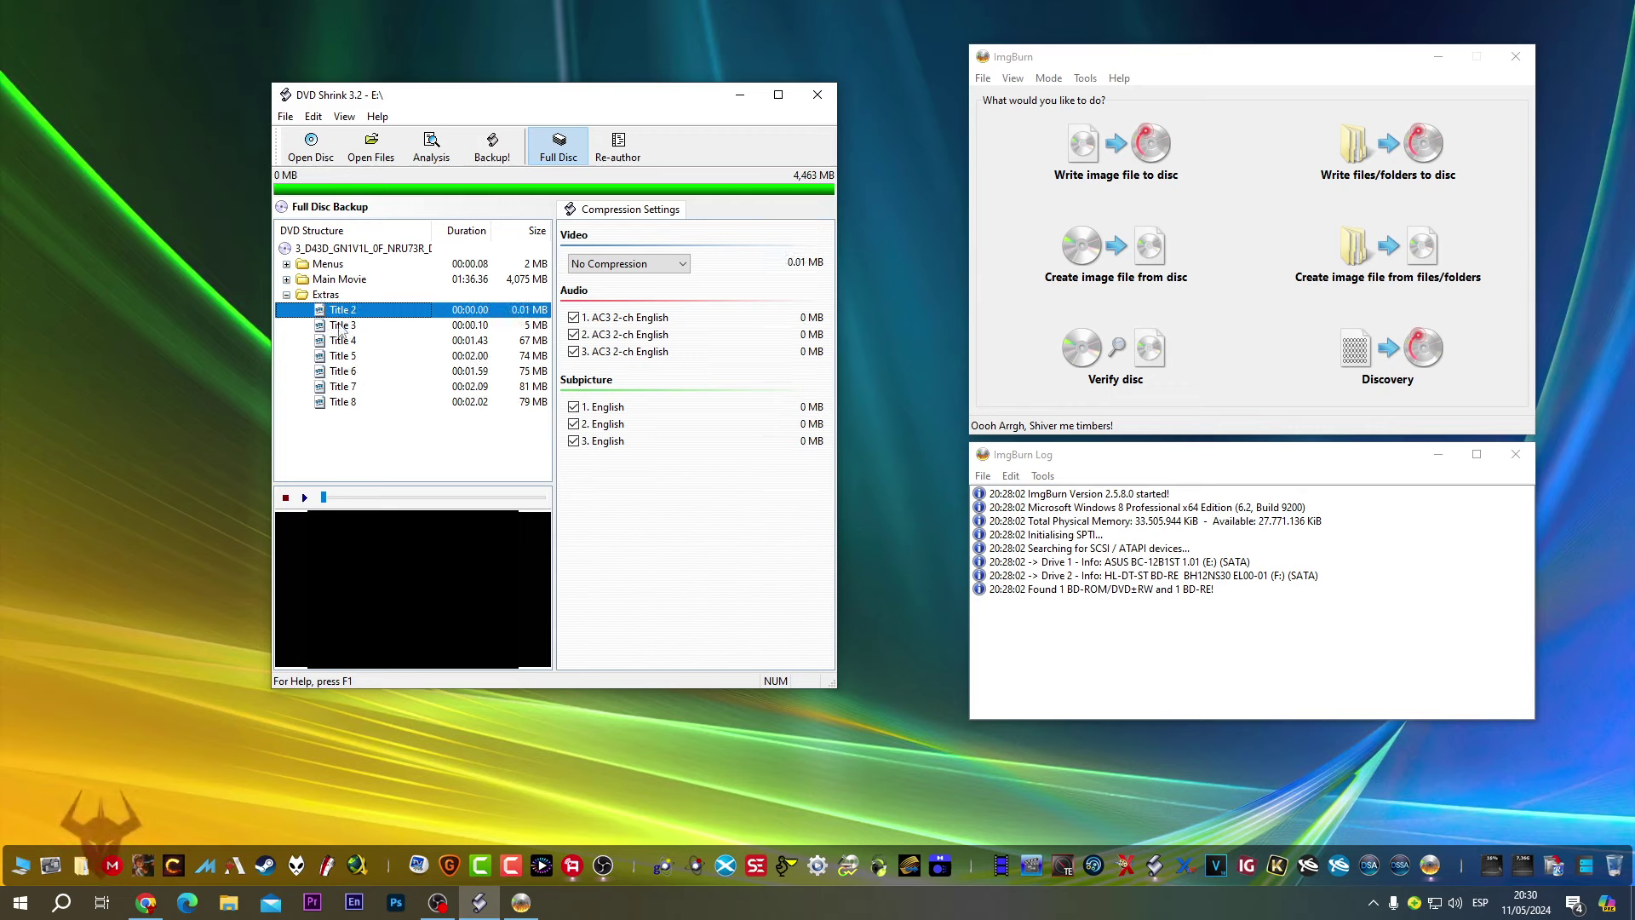
{"action": "left_click", "coordinate": [343, 326]}
{"action": "left_click", "coordinate": [287, 296]}
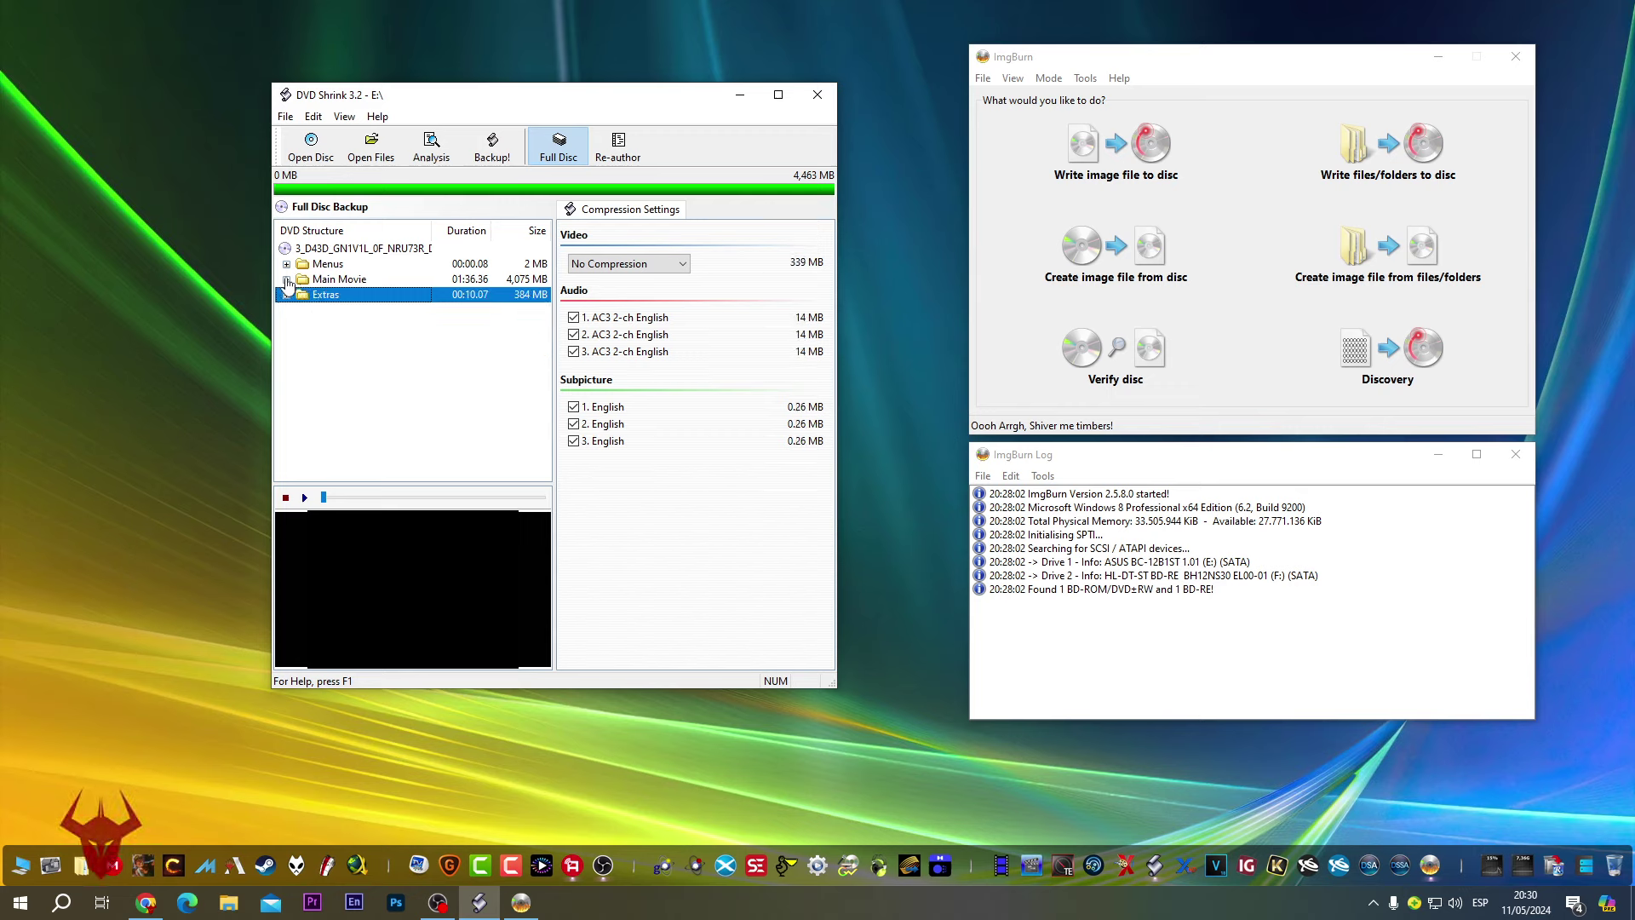
- Expand the Main Movie and Menus folders and examine the settings of Title 1 and the menu sets VTS 1 to VTS 8
{"action": "left_click", "coordinate": [287, 279]}
{"action": "left_click", "coordinate": [333, 297]}
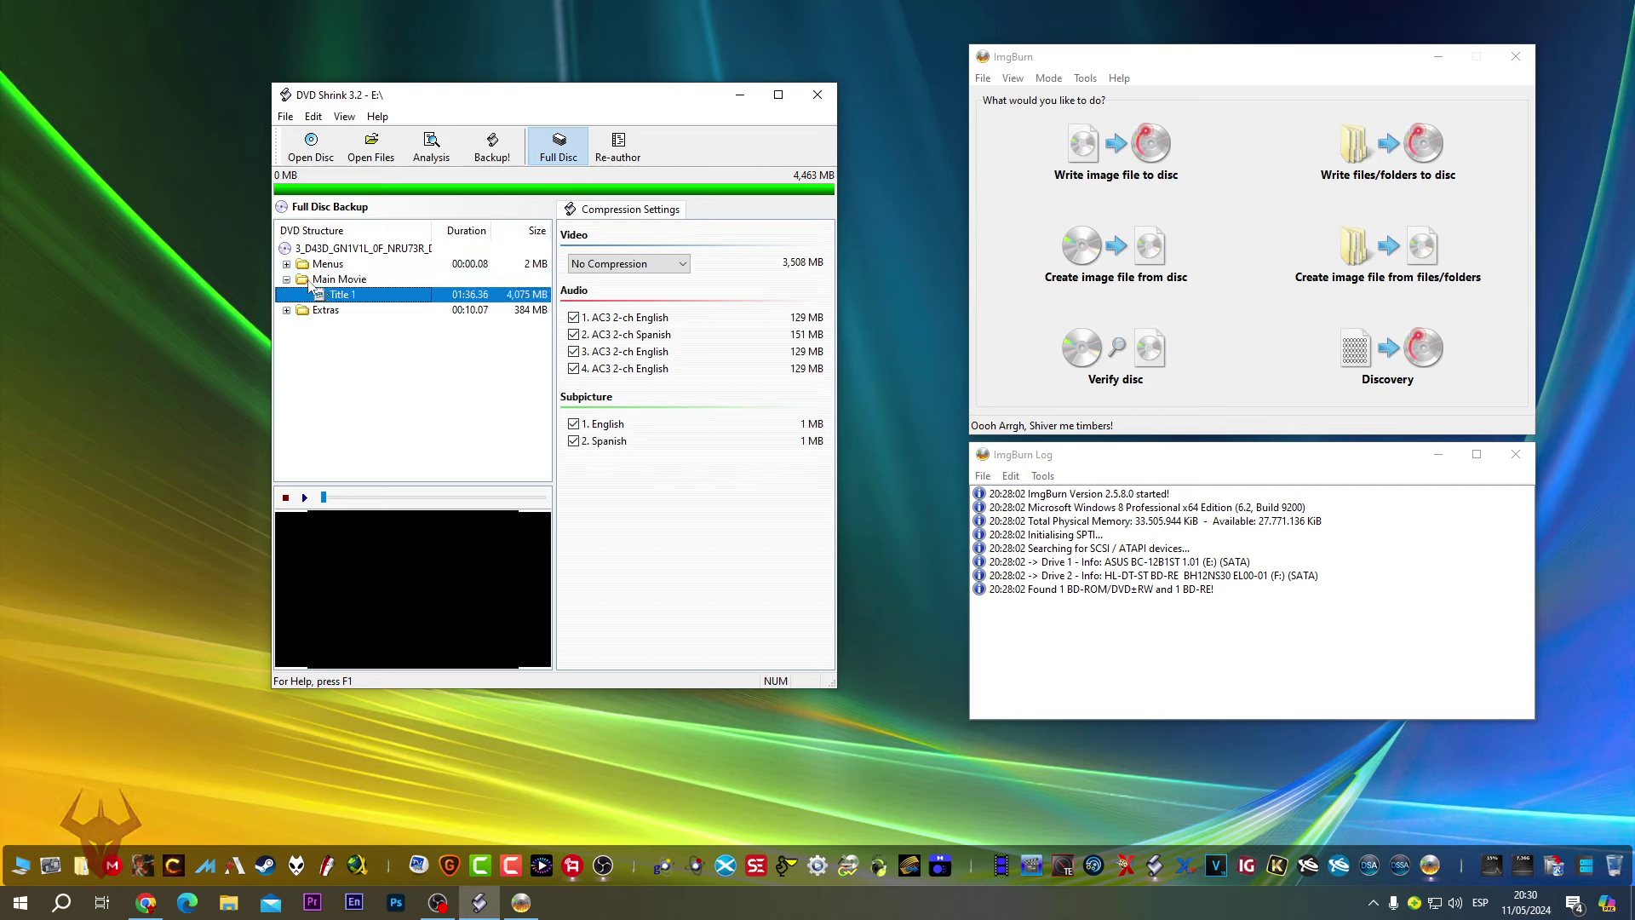
{"action": "left_click", "coordinate": [287, 264]}
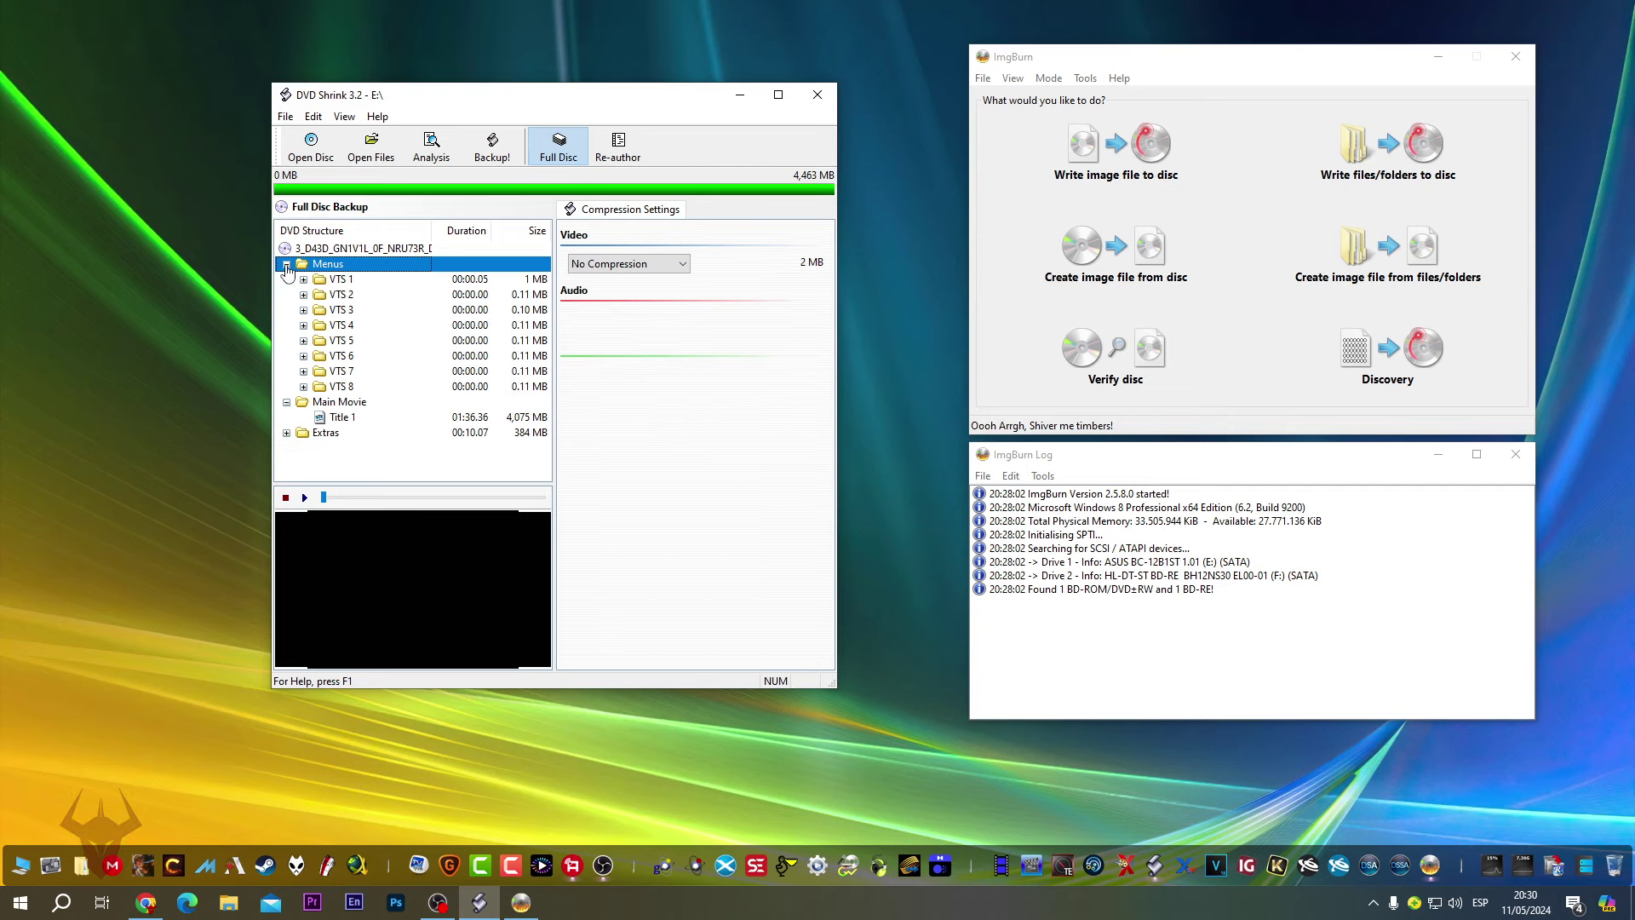
{"action": "left_click", "coordinate": [338, 281]}
{"action": "left_click", "coordinate": [341, 294]}
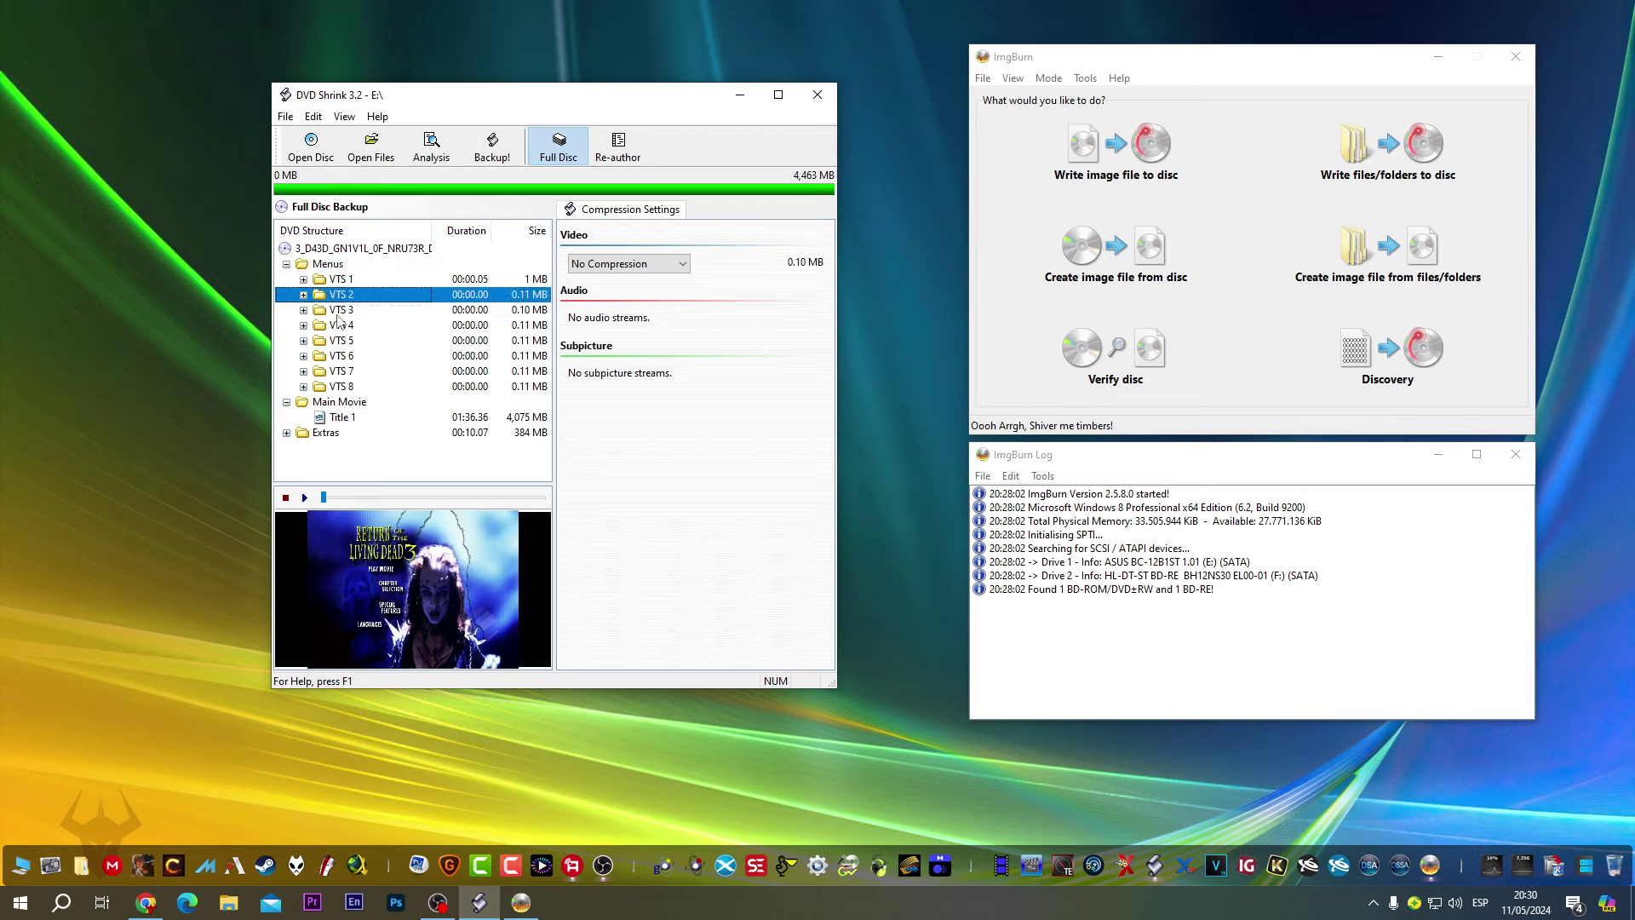
{"action": "left_click", "coordinate": [338, 310]}
{"action": "left_click", "coordinate": [338, 341]}
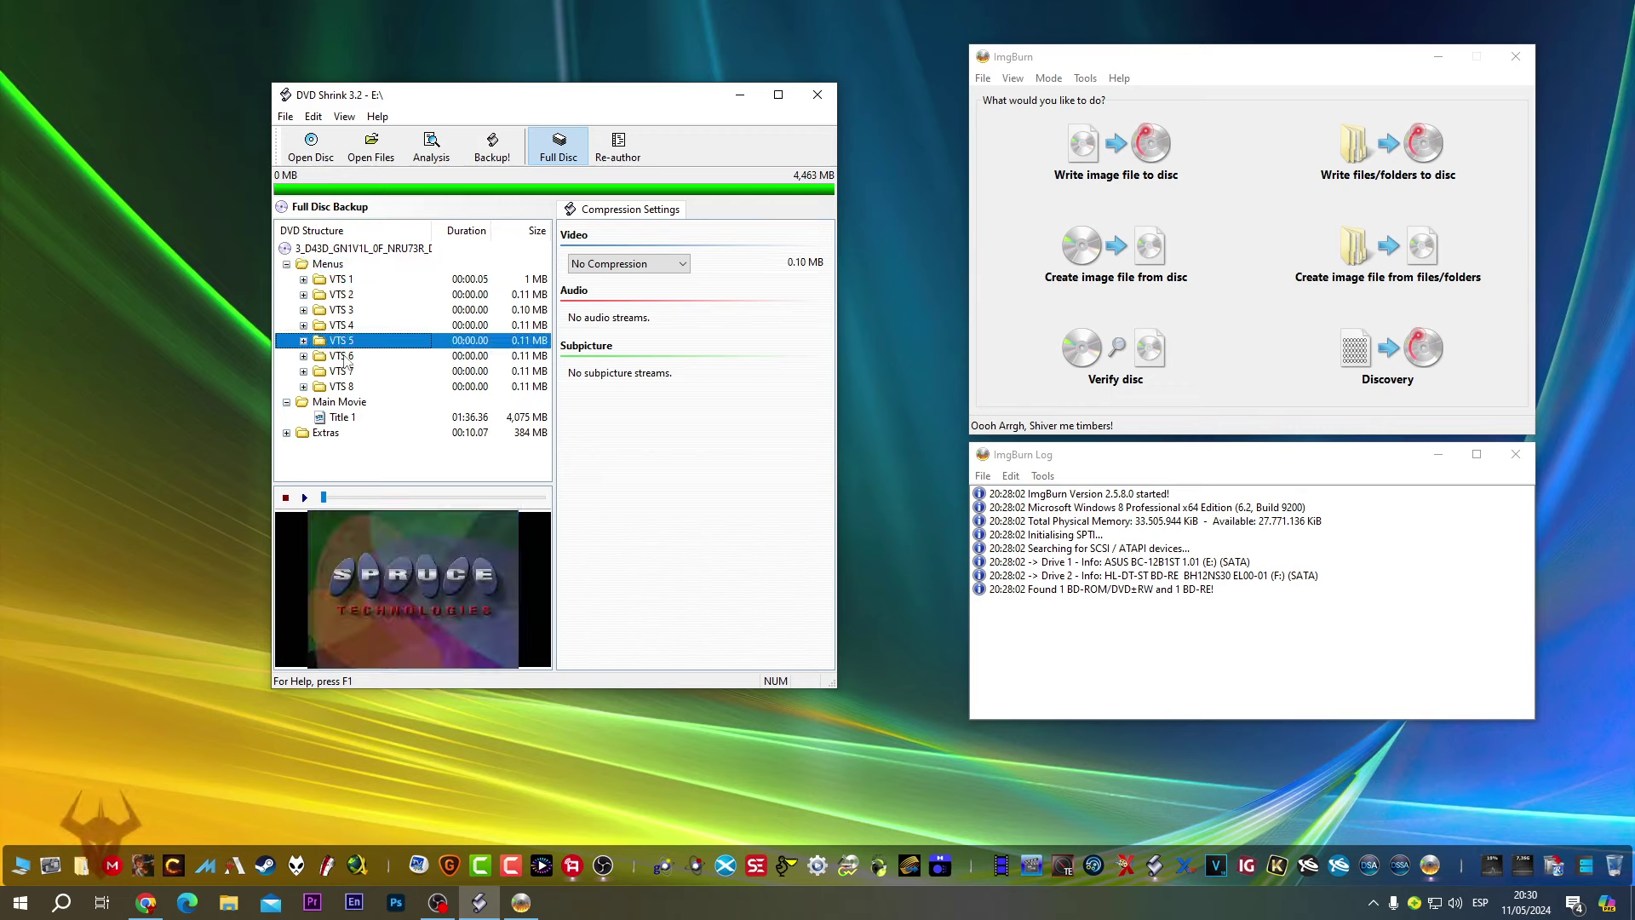
{"action": "key", "text": "Down"}
{"action": "key", "text": "Down"}
{"action": "key", "text": "Down"}
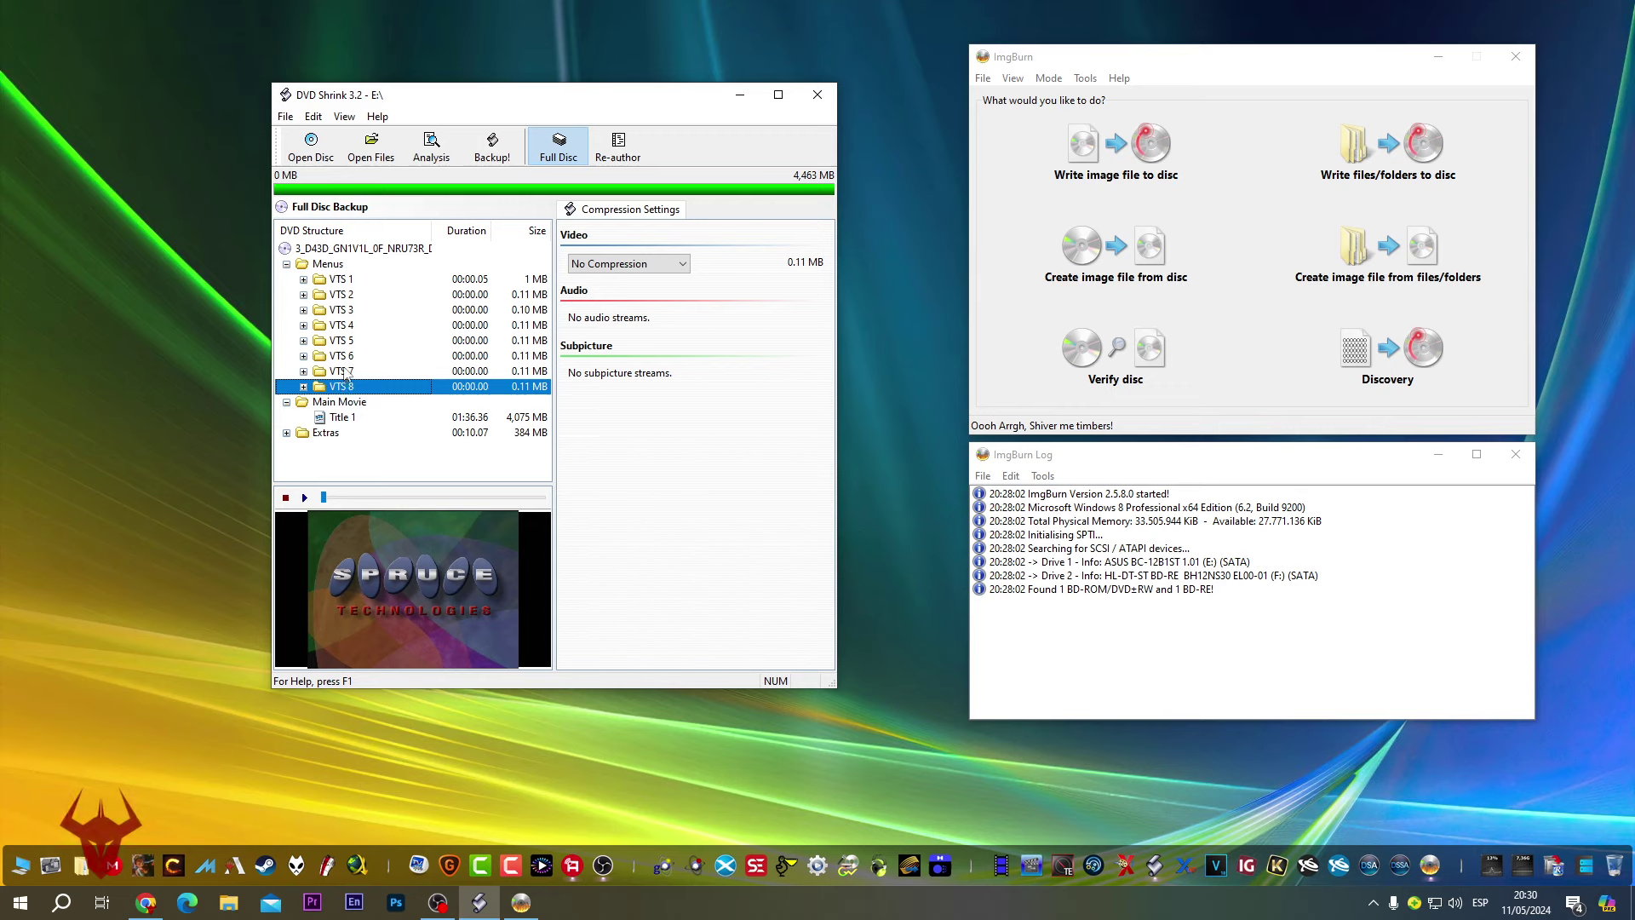
- Examine the compression settings of the menu sets VTS 7 to VTS 5 and collapse the Menus folder
{"action": "key", "text": "Up"}
{"action": "key", "text": "Up"}
{"action": "key", "text": "Up"}
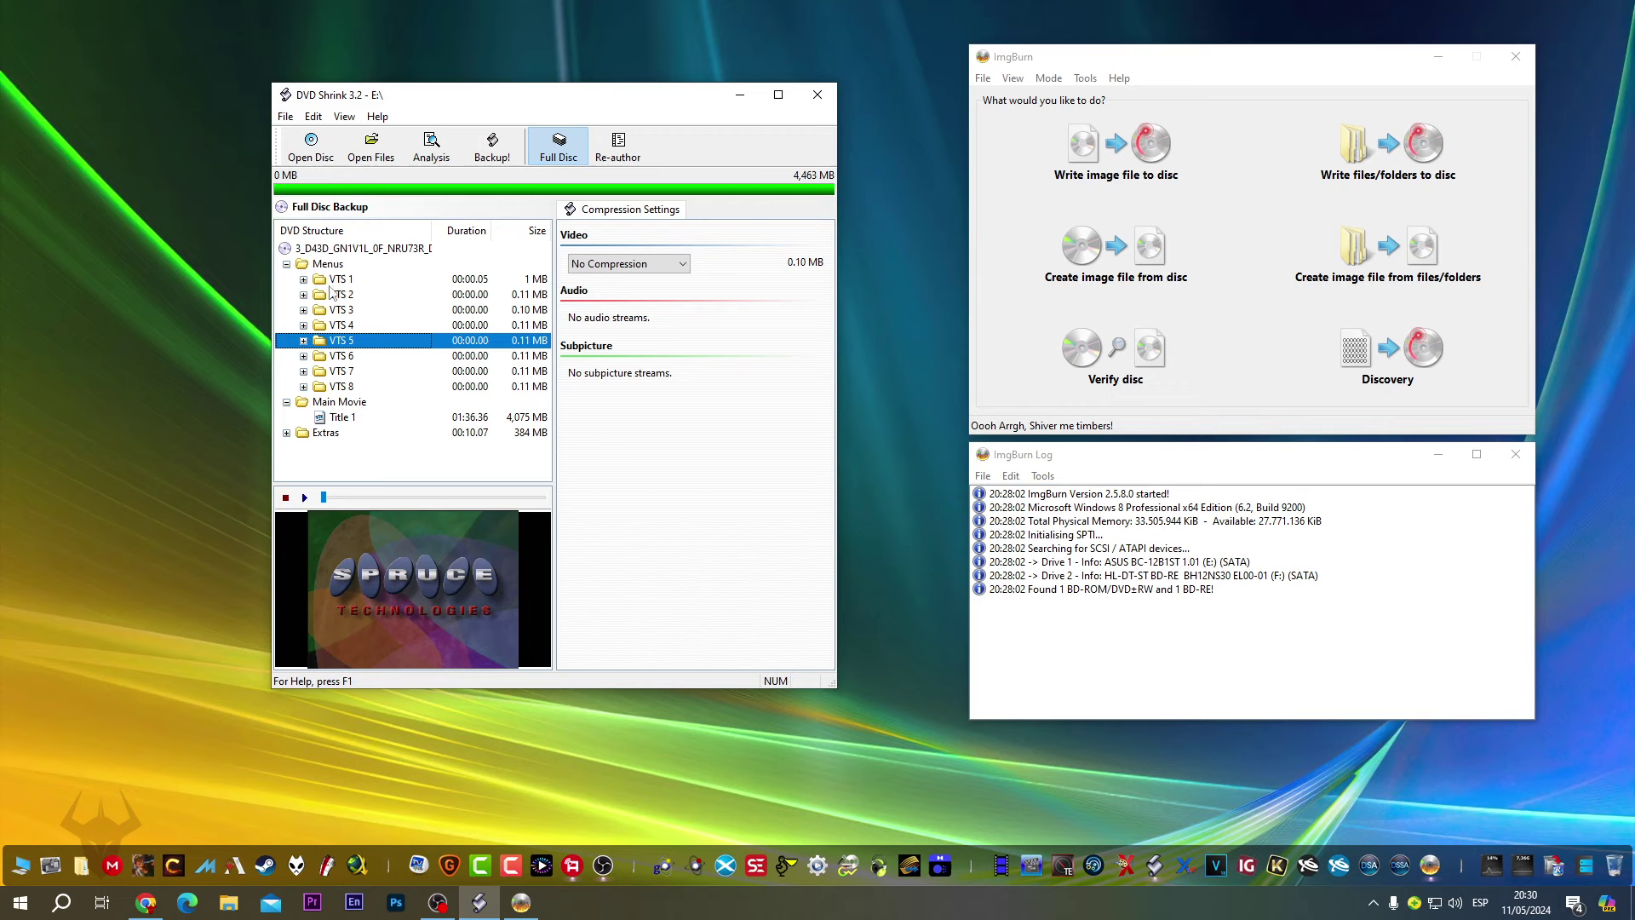
{"action": "left_click", "coordinate": [286, 264]}
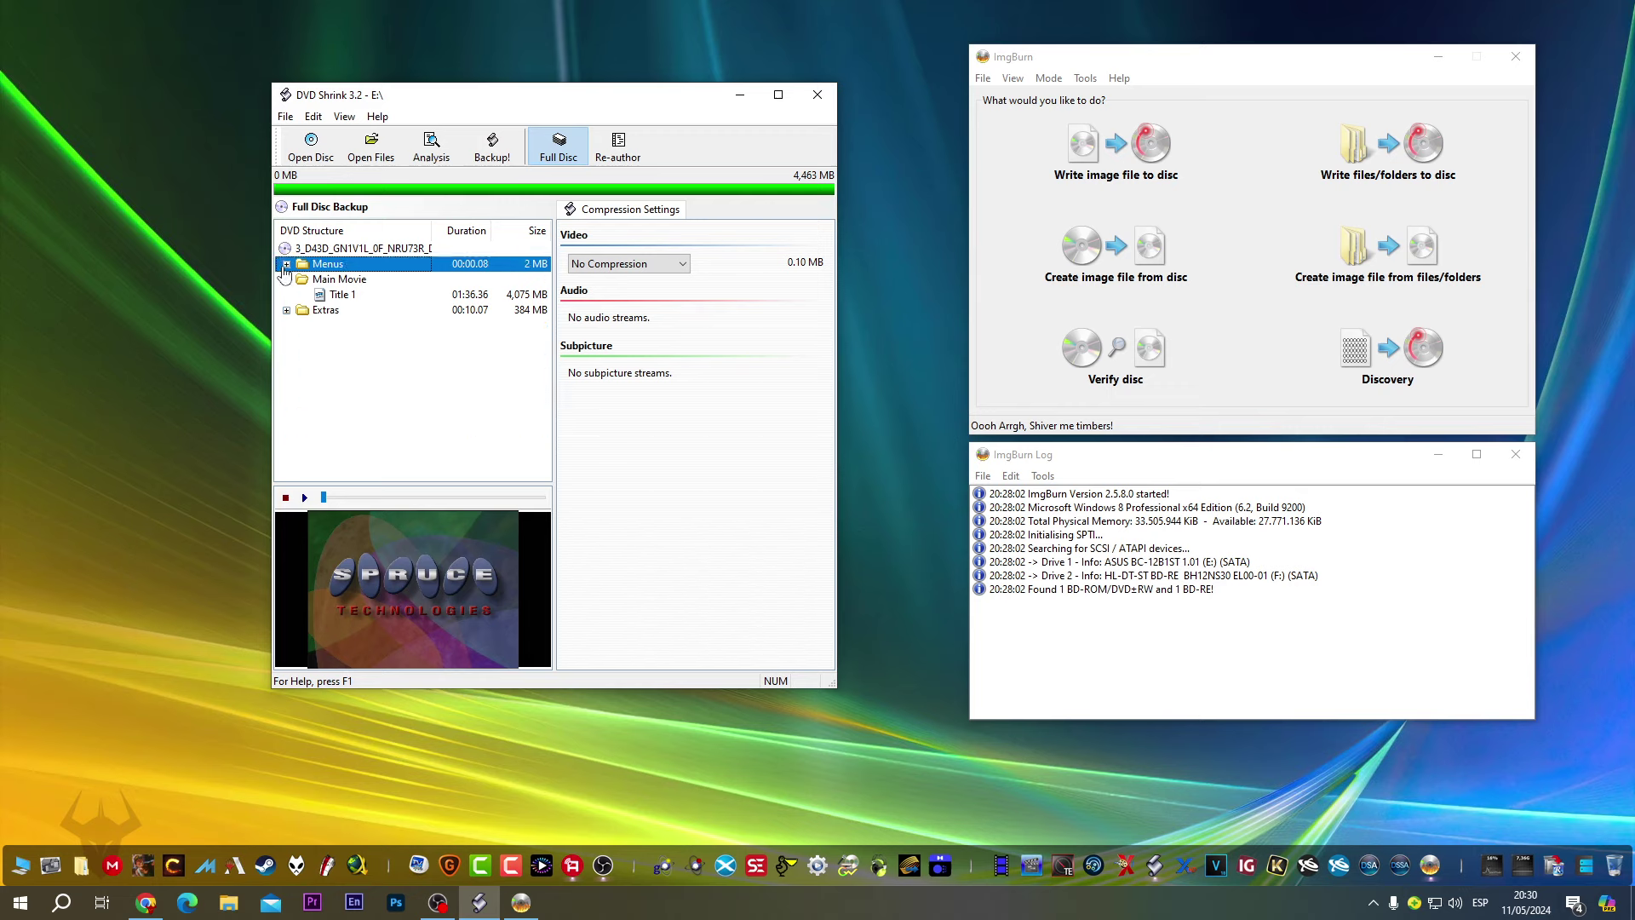
- Expand the Extras folder and preview frames from further into Title 4, Title 6 and Title 8
{"action": "left_click", "coordinate": [291, 312]}
{"action": "left_click", "coordinate": [287, 310]}
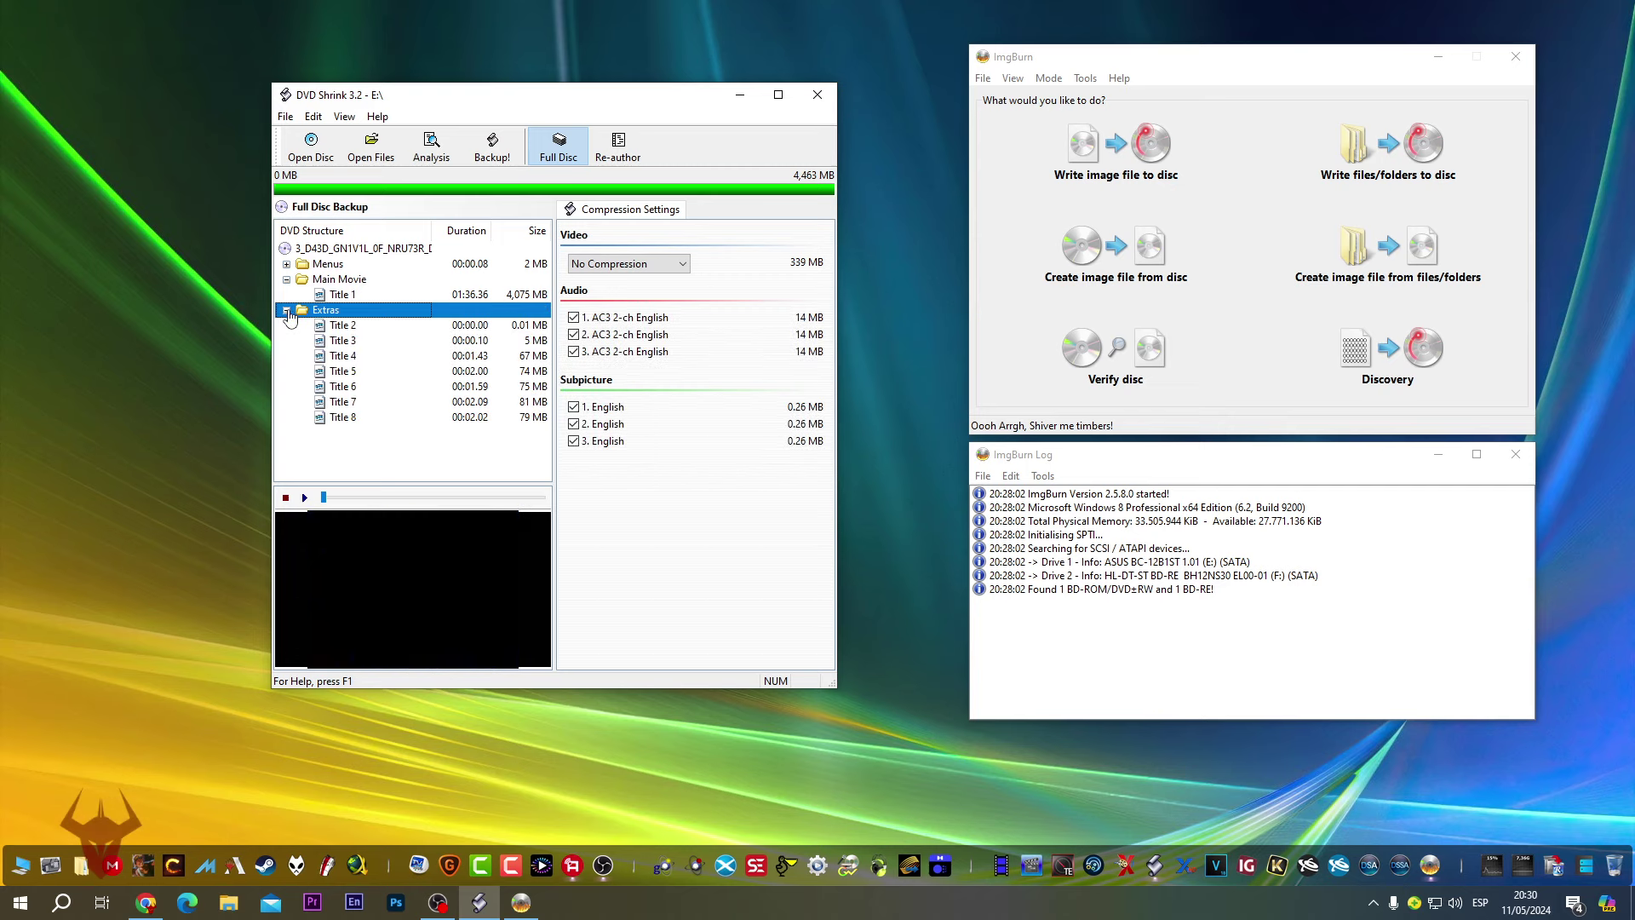
{"action": "left_click", "coordinate": [342, 327]}
{"action": "left_click", "coordinate": [341, 357]}
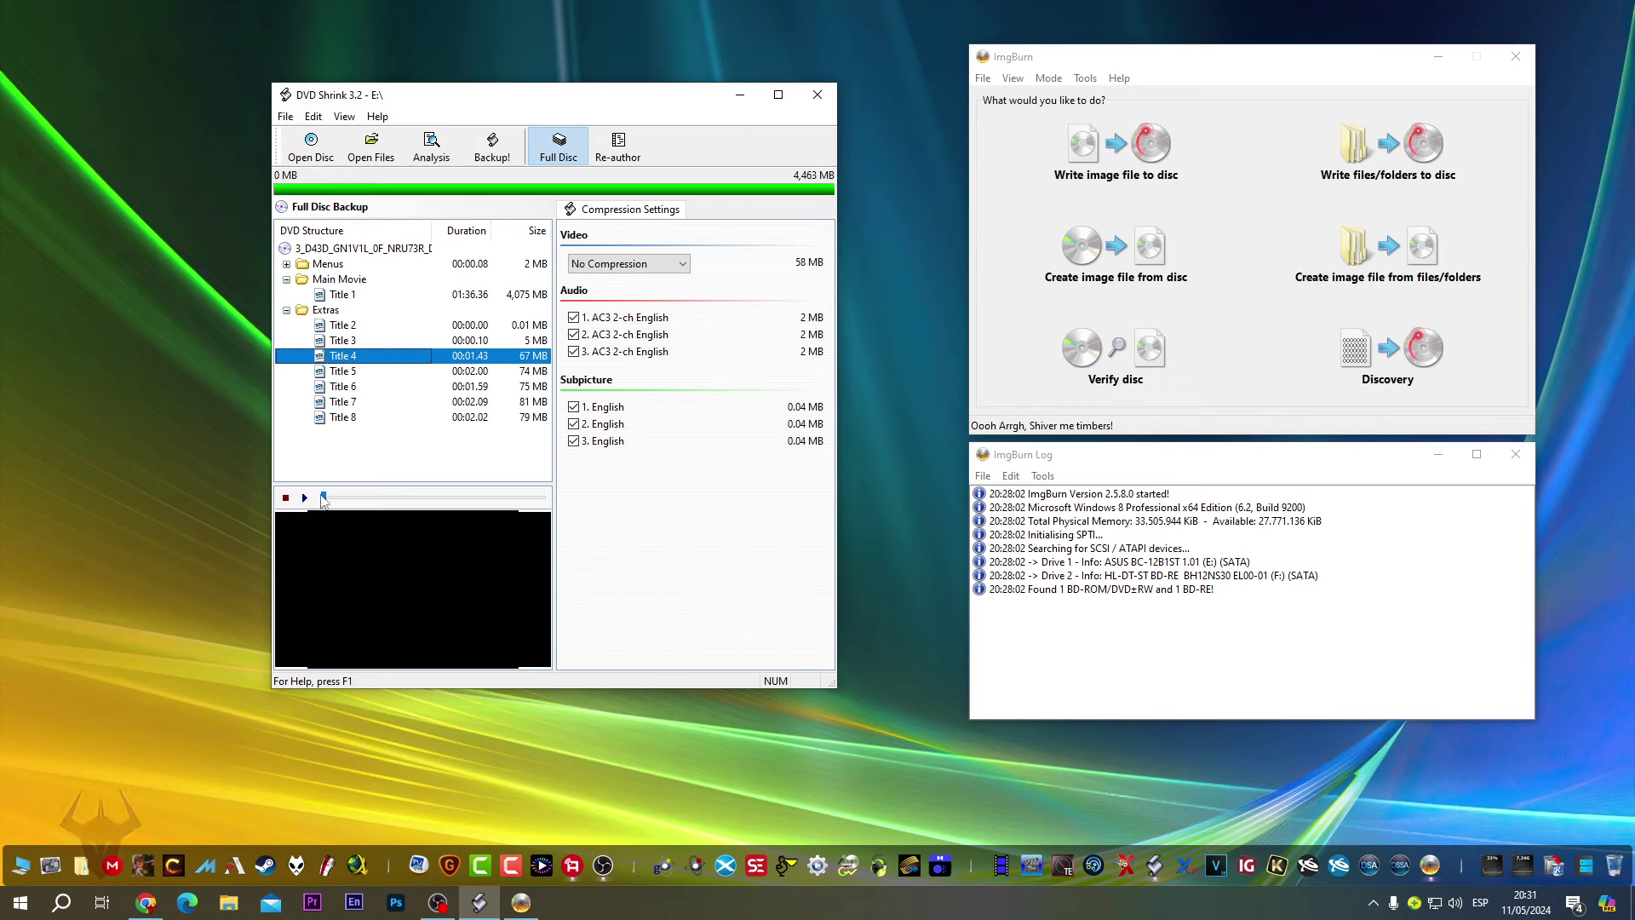
{"action": "left_click_drag", "start_coordinate": [324, 501], "coordinate": [332, 501]}
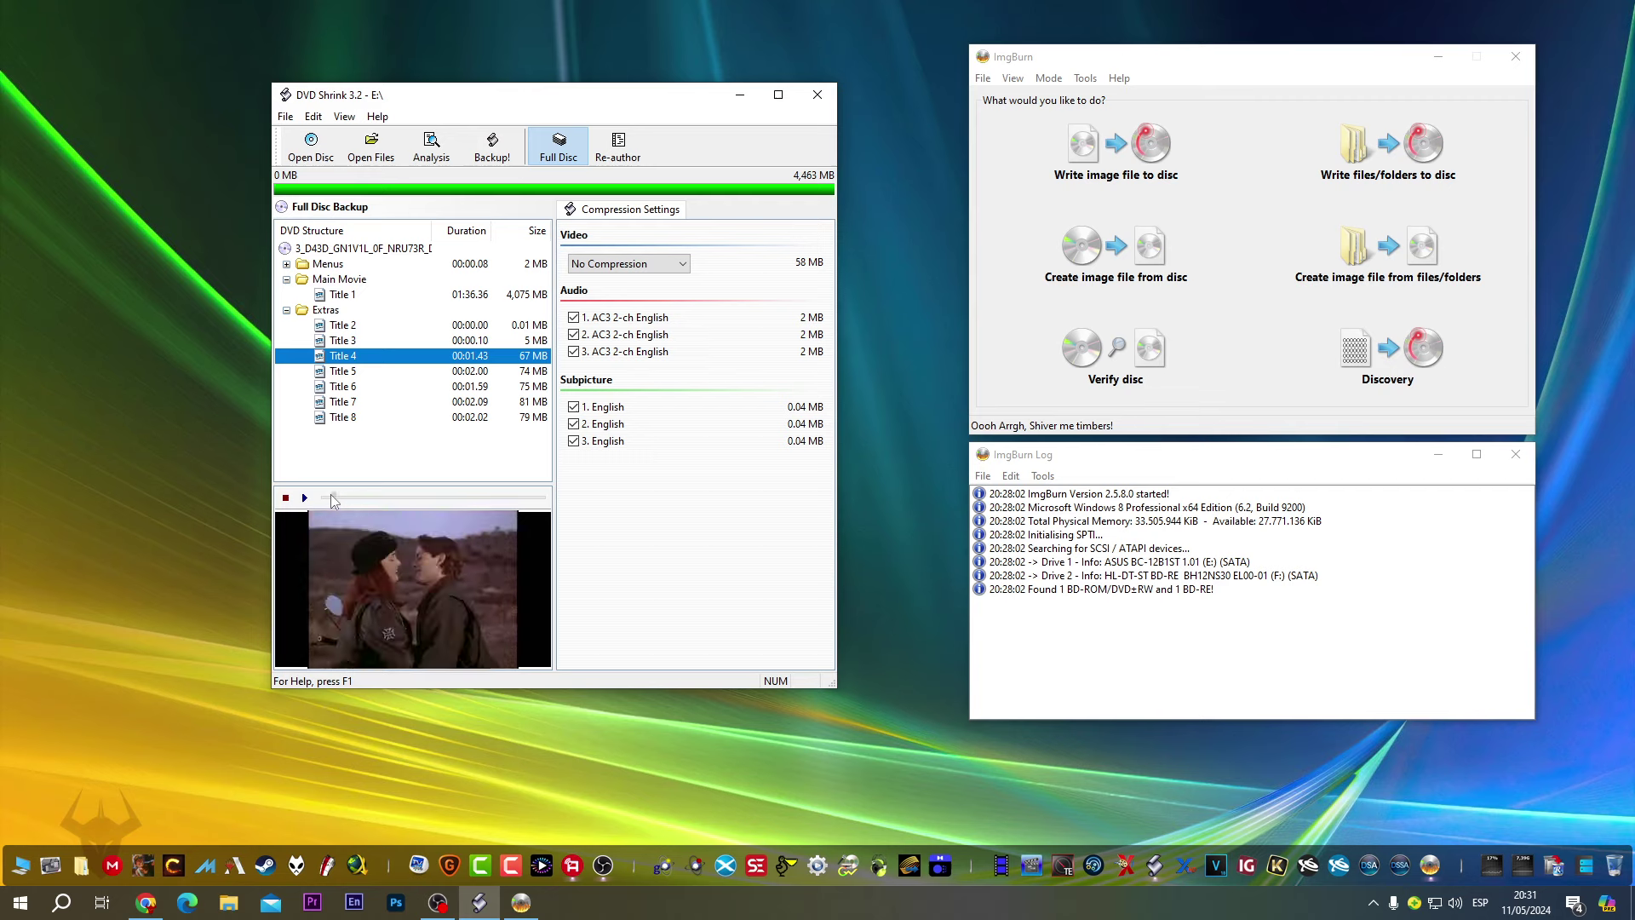
{"action": "key", "text": "Down"}
{"action": "key", "text": "Down"}
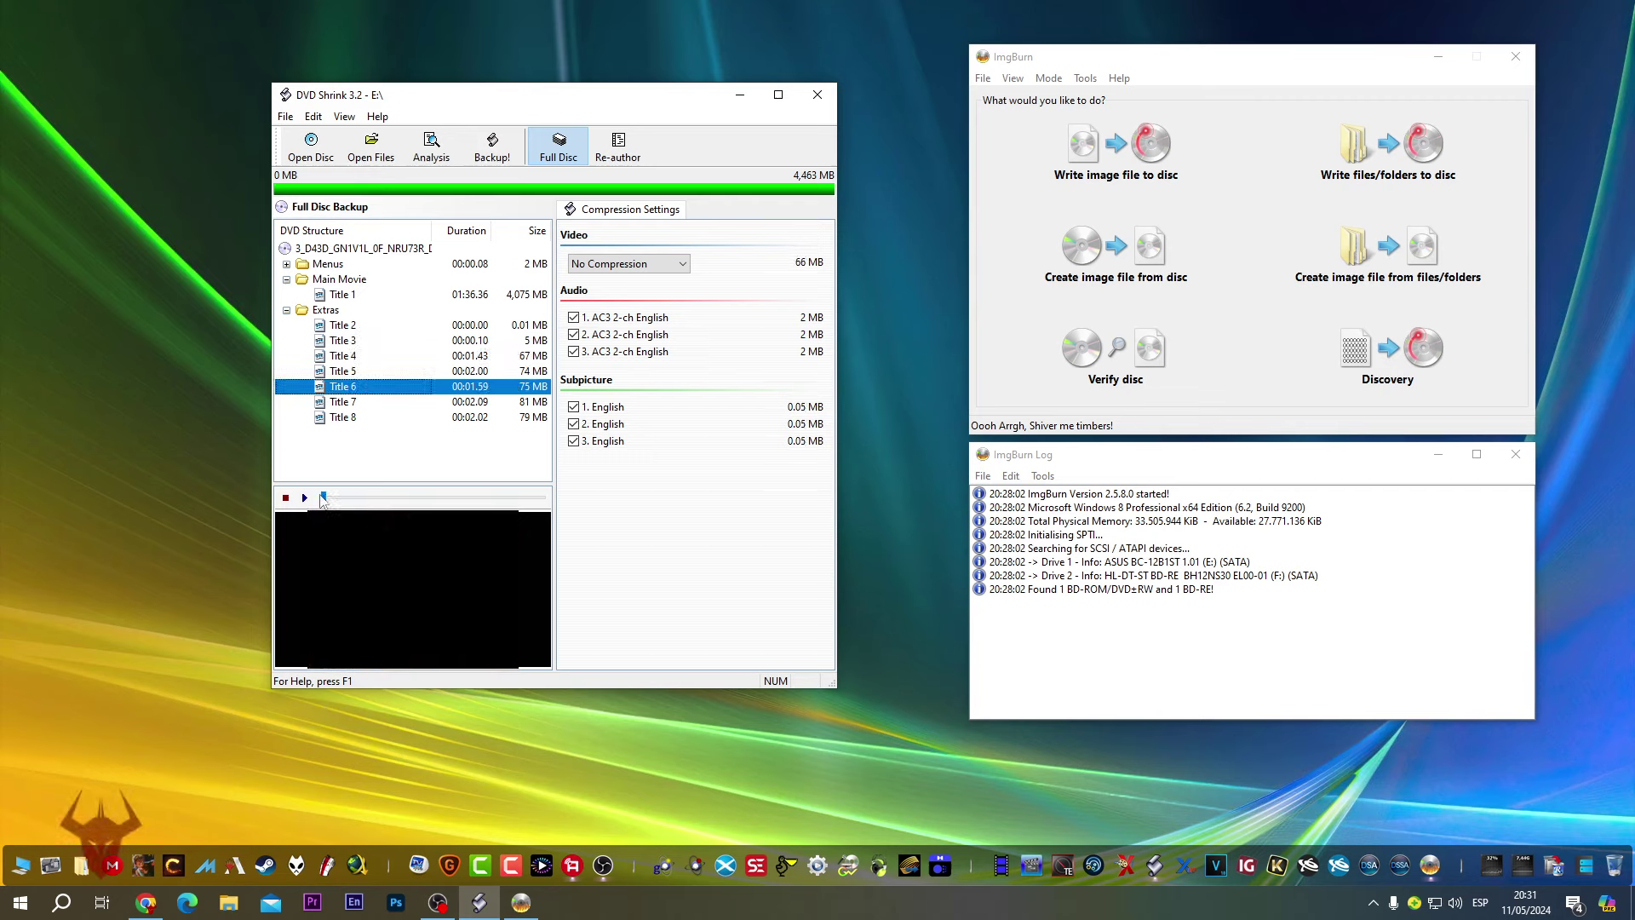
{"action": "left_click_drag", "start_coordinate": [323, 501], "coordinate": [360, 501]}
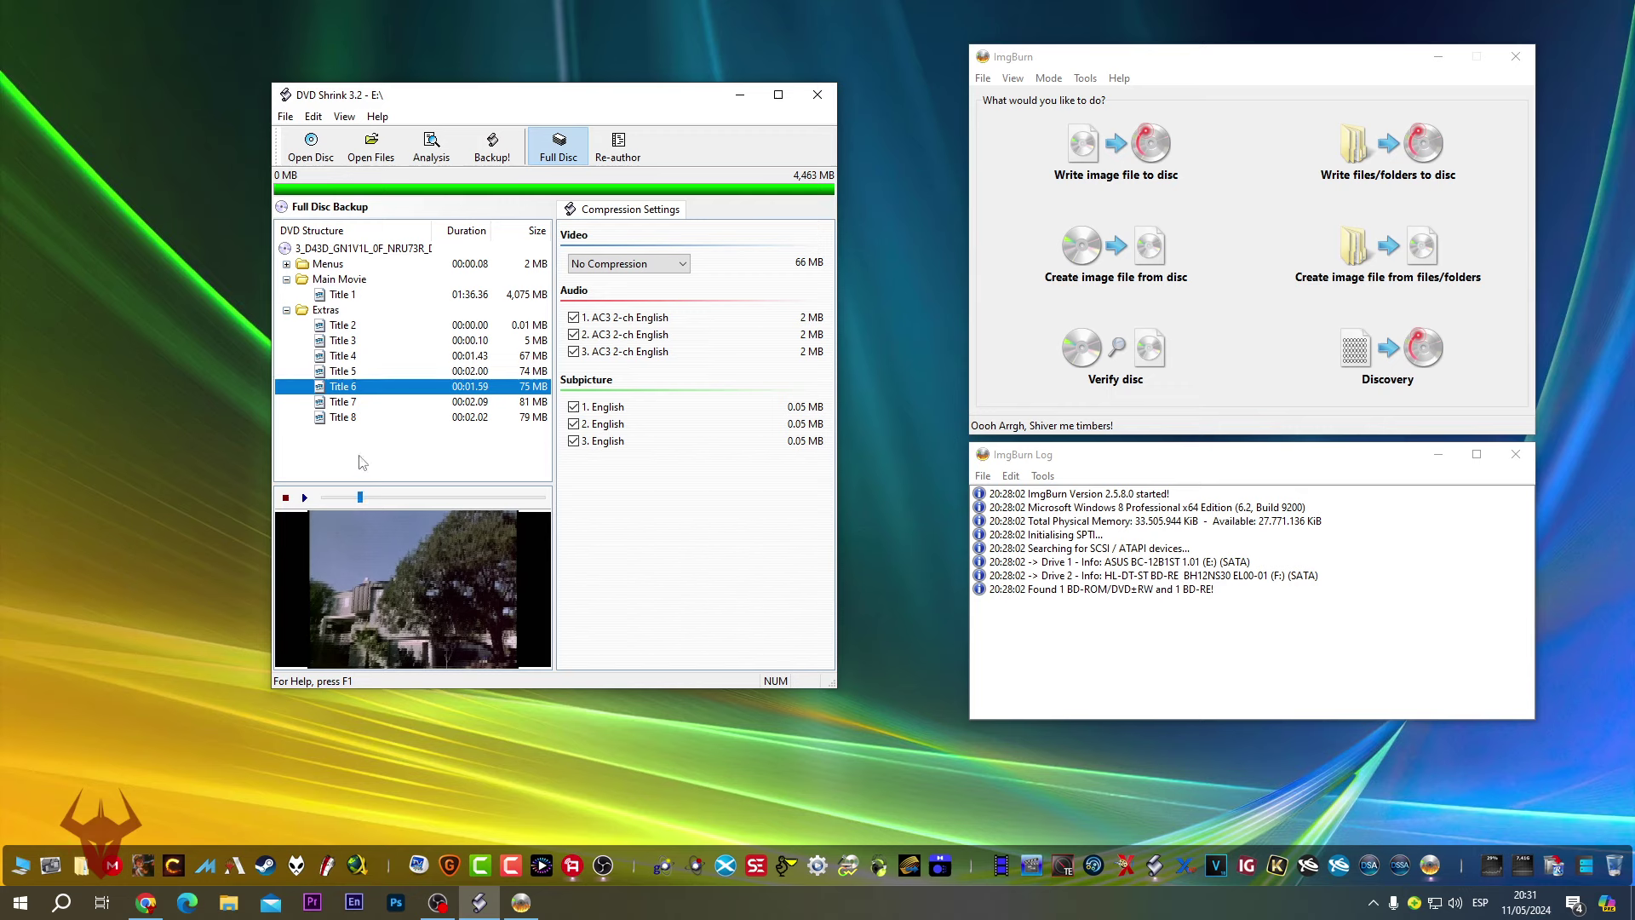
{"action": "left_click", "coordinate": [344, 418]}
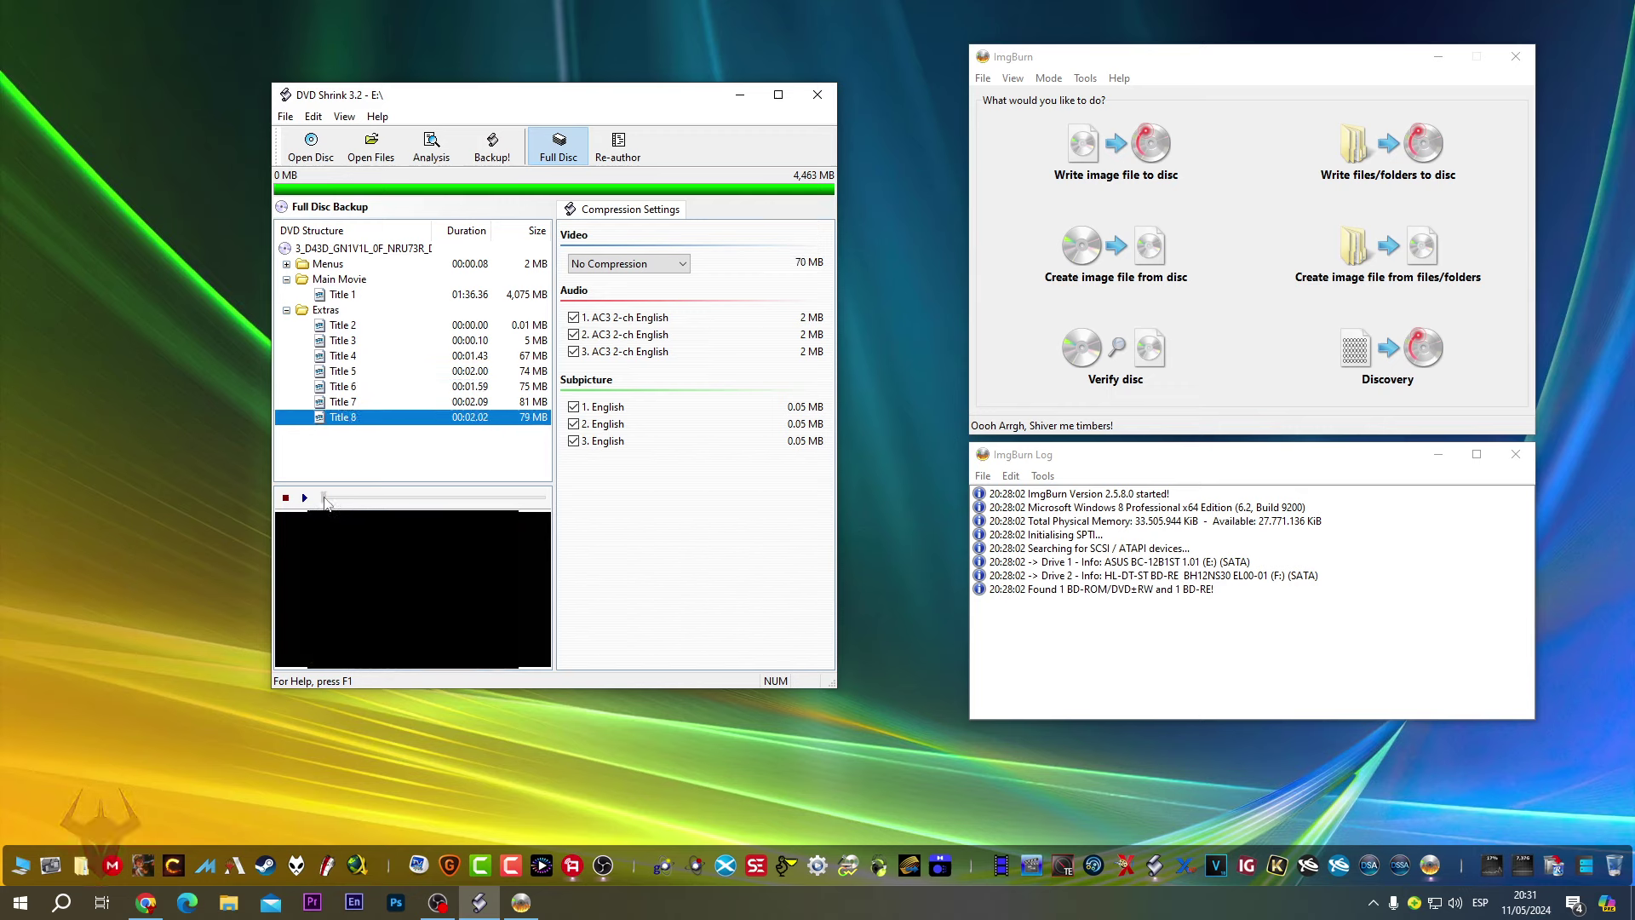
{"action": "left_click_drag", "start_coordinate": [324, 500], "coordinate": [367, 501]}
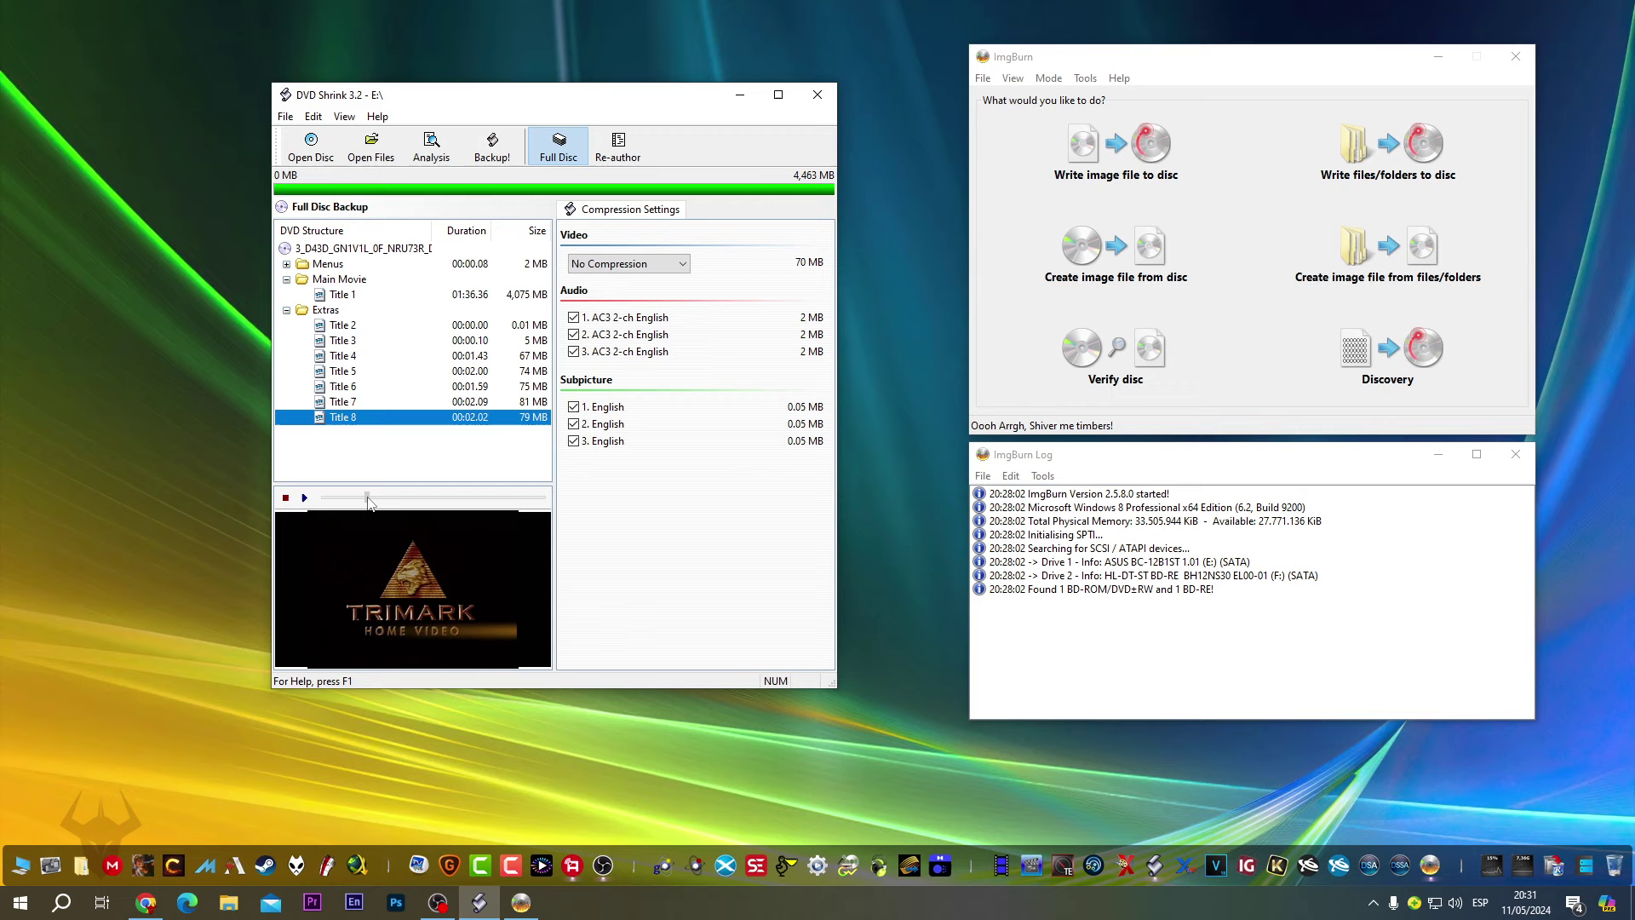
- Check which editing commands are available for Title 8, and view the Menus folder and the Main Movie's Title 1
{"action": "right_click", "coordinate": [390, 420]}
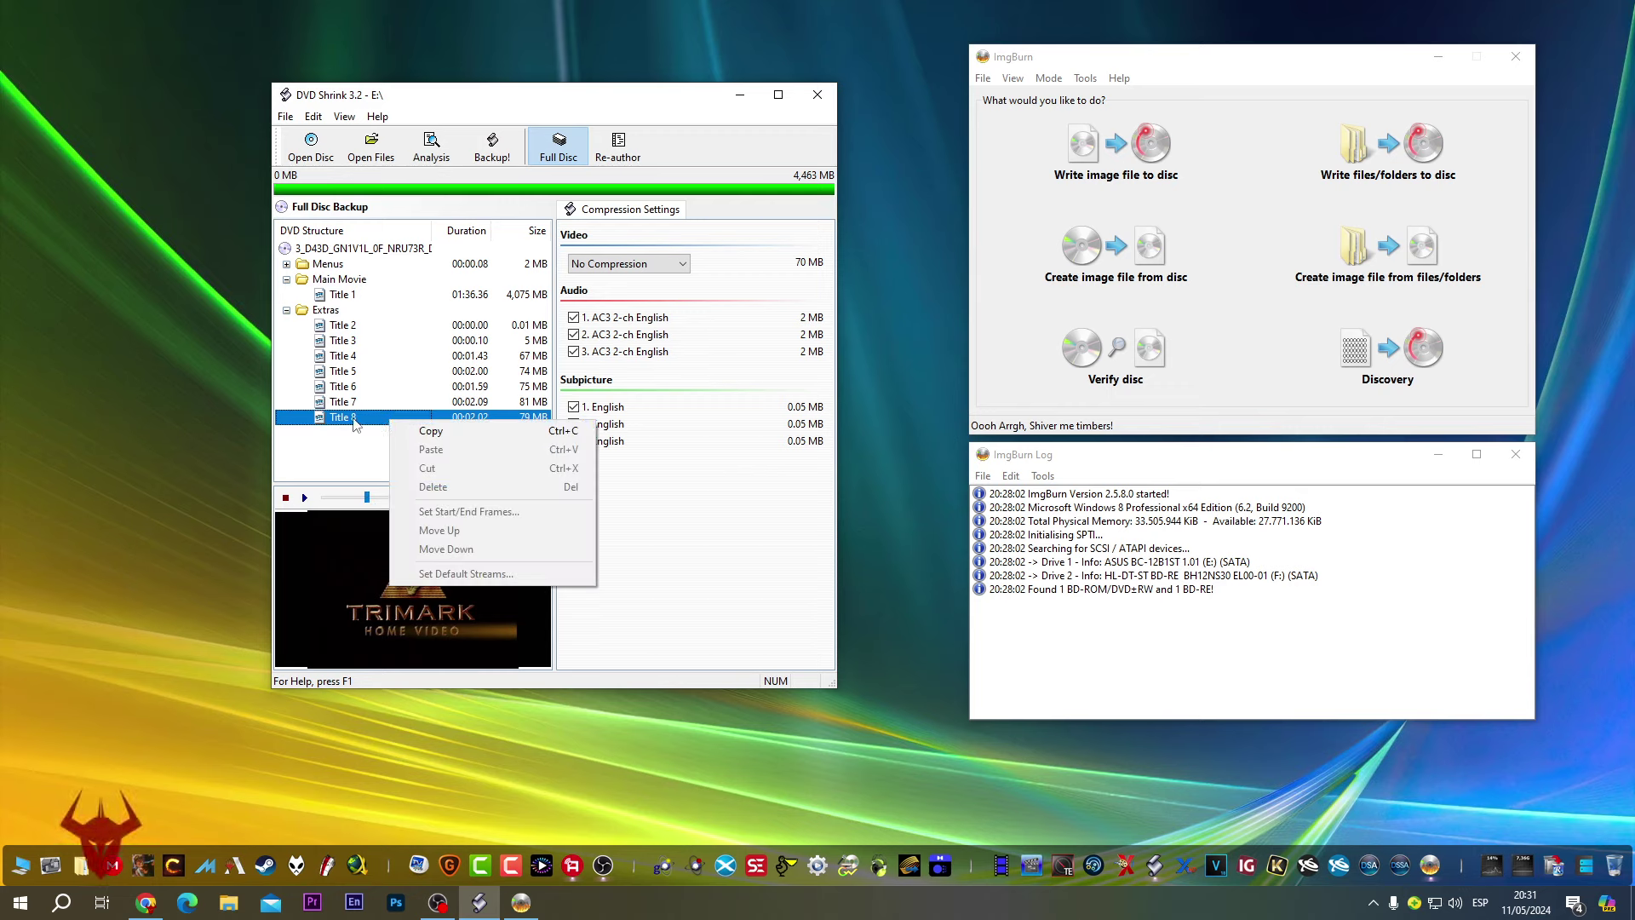
{"action": "left_click", "coordinate": [351, 421]}
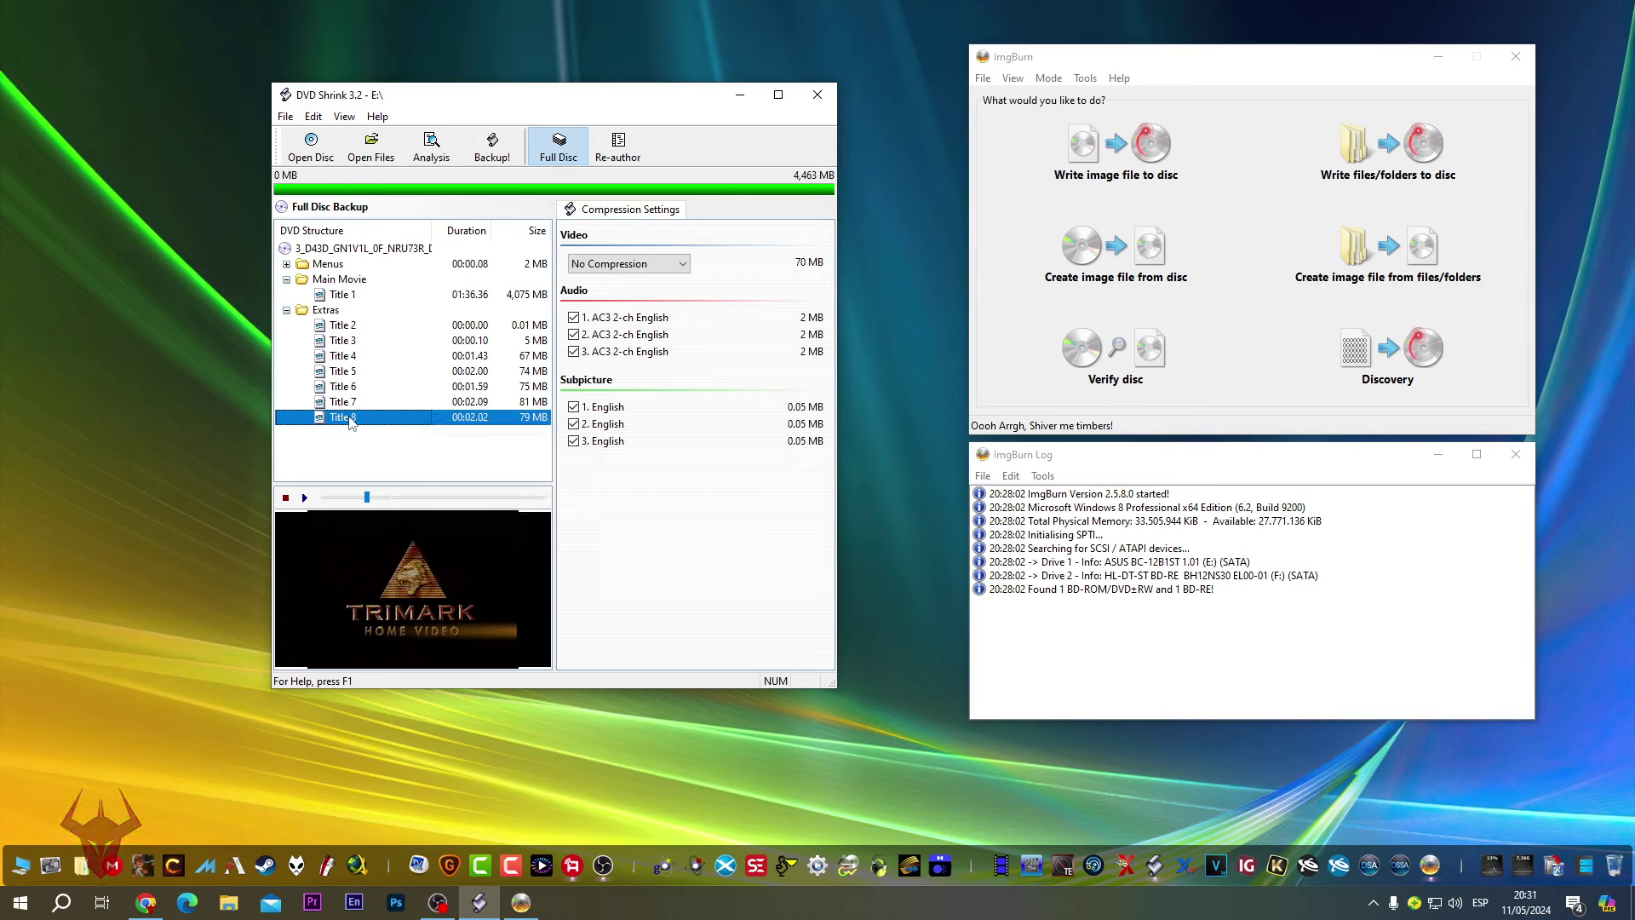
{"action": "right_click", "coordinate": [351, 421]}
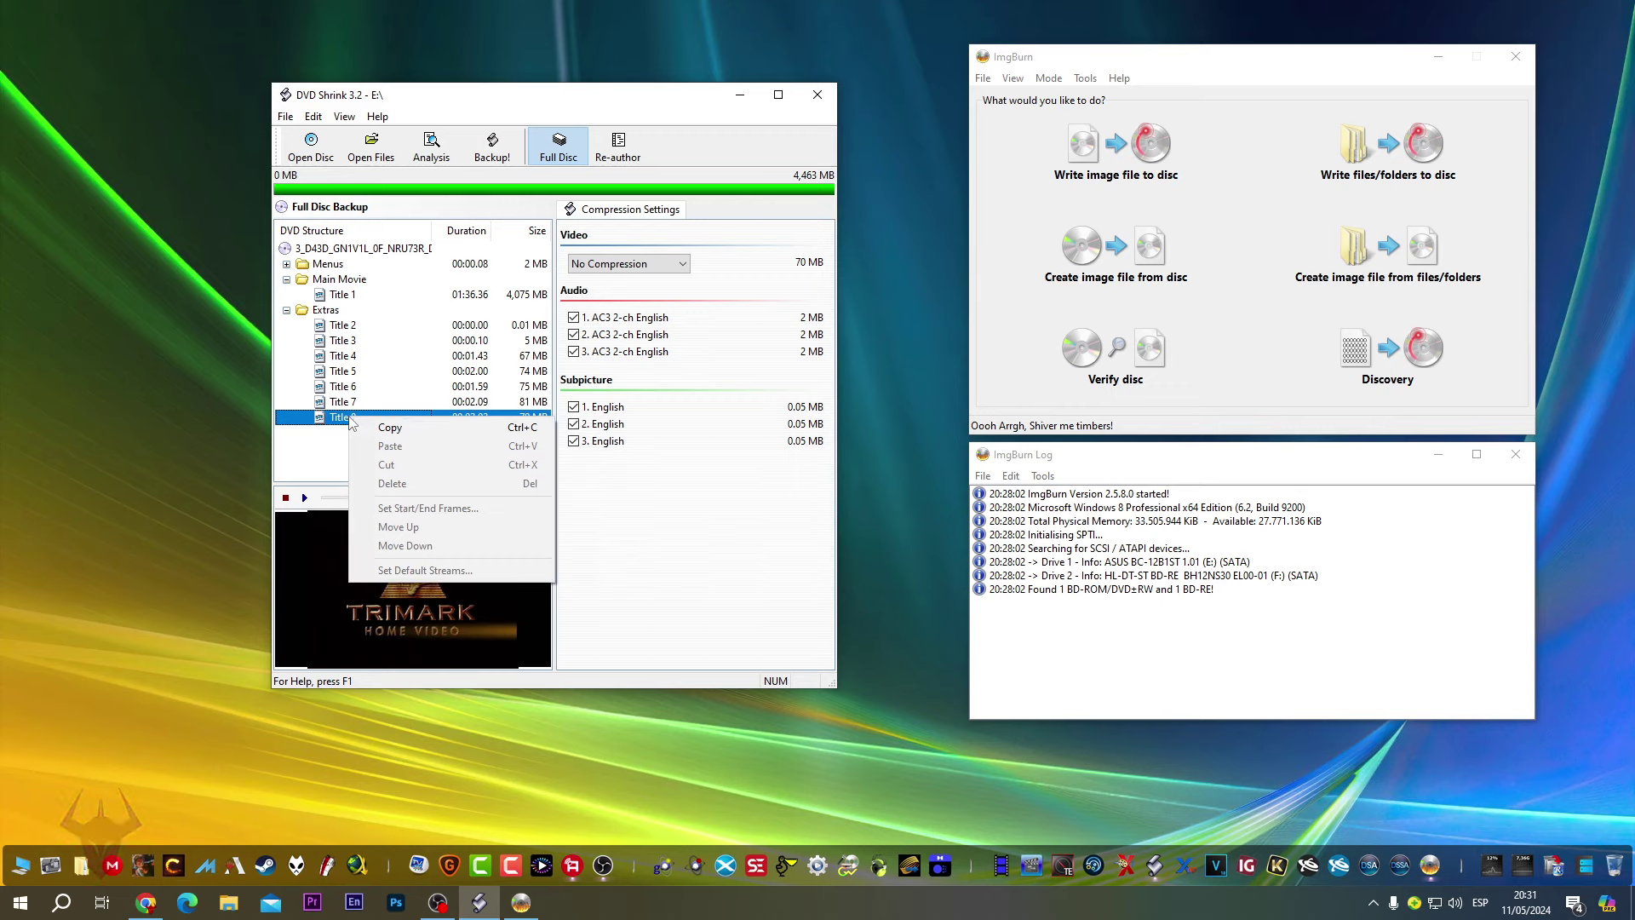
{"action": "left_click", "coordinate": [288, 267]}
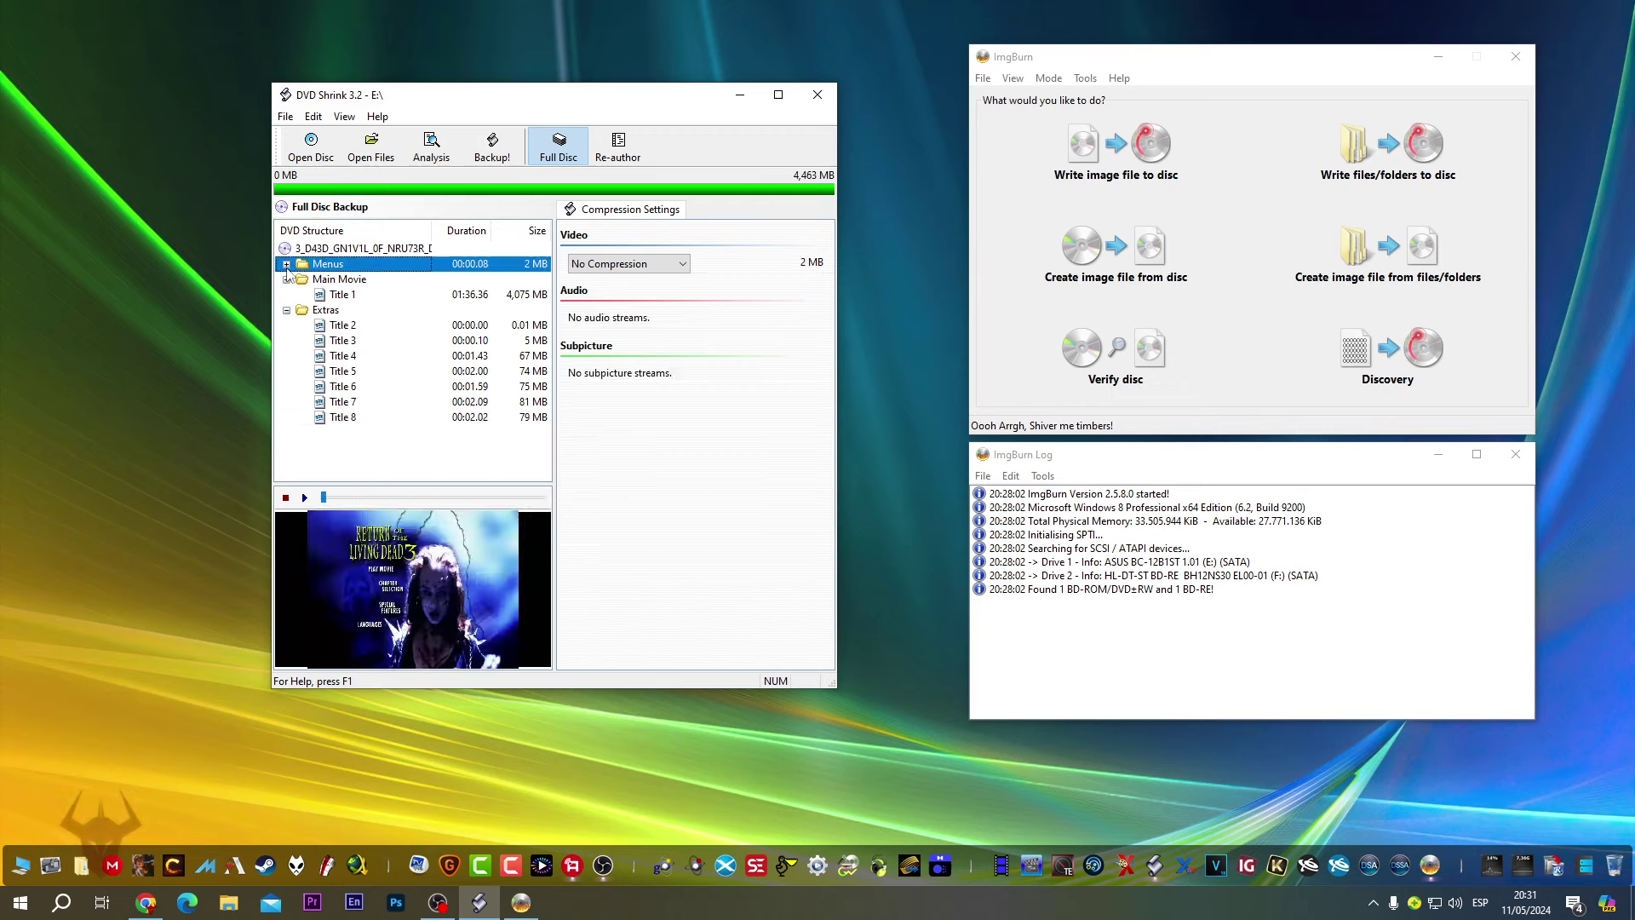
{"action": "left_click", "coordinate": [341, 294]}
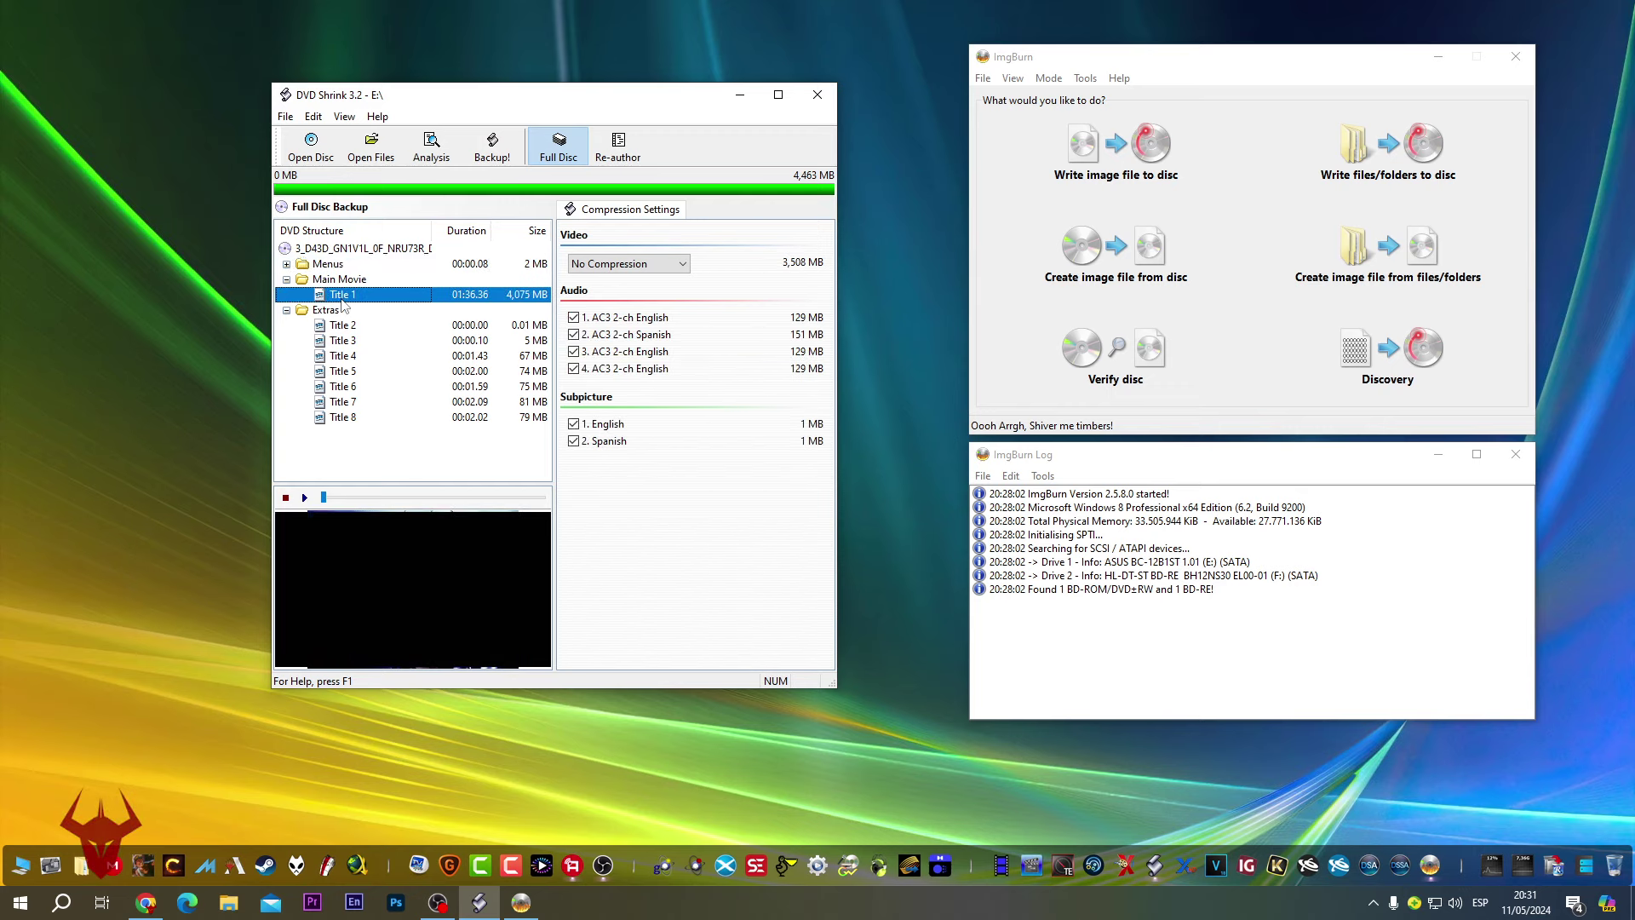
- Expand the English menus of VTS 1 and preview individual menus from Menu 6 to Menu 12
{"action": "double_click", "coordinate": [293, 265]}
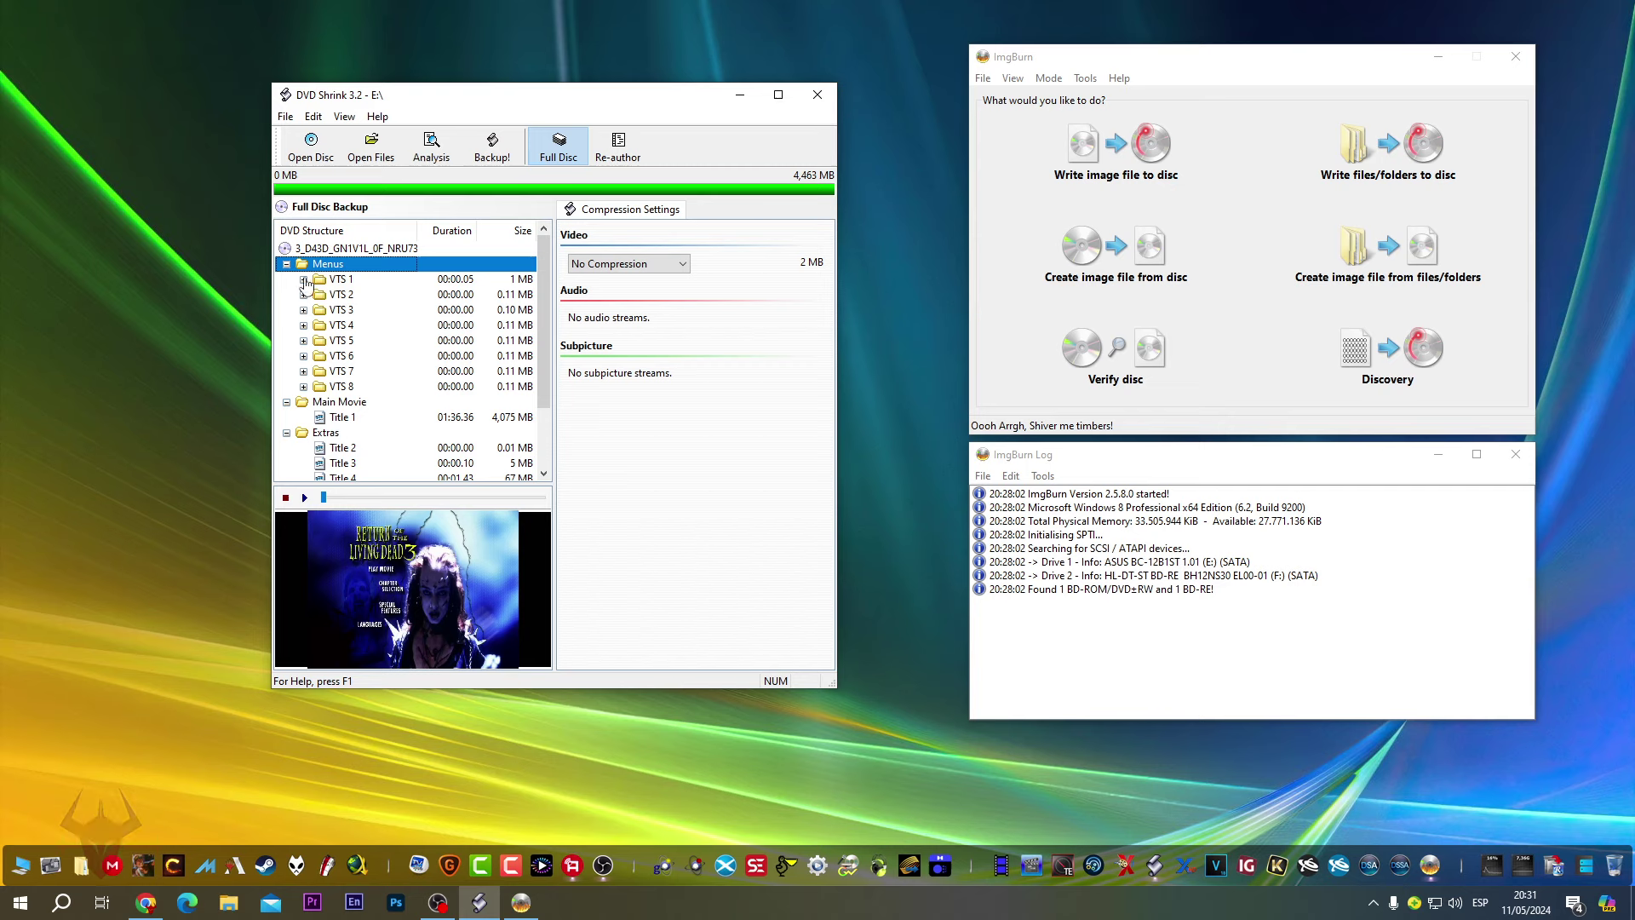
{"action": "double_click", "coordinate": [305, 281]}
{"action": "double_click", "coordinate": [326, 296]}
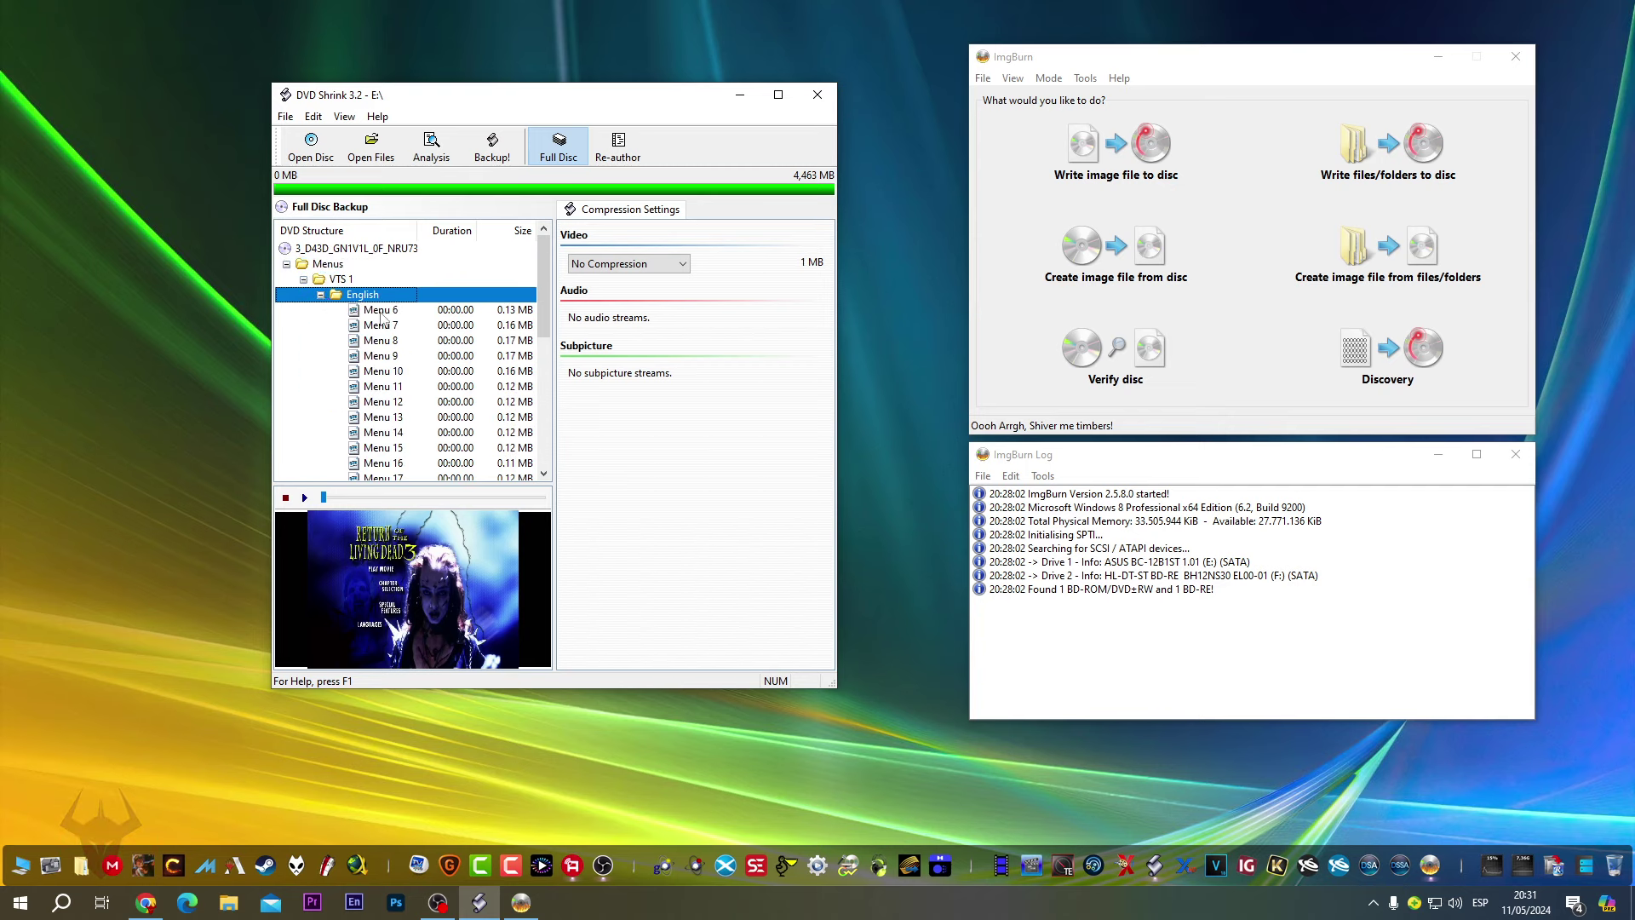
{"action": "left_click", "coordinate": [380, 313]}
{"action": "left_click", "coordinate": [379, 345]}
{"action": "left_click", "coordinate": [378, 385]}
{"action": "left_click", "coordinate": [368, 407]}
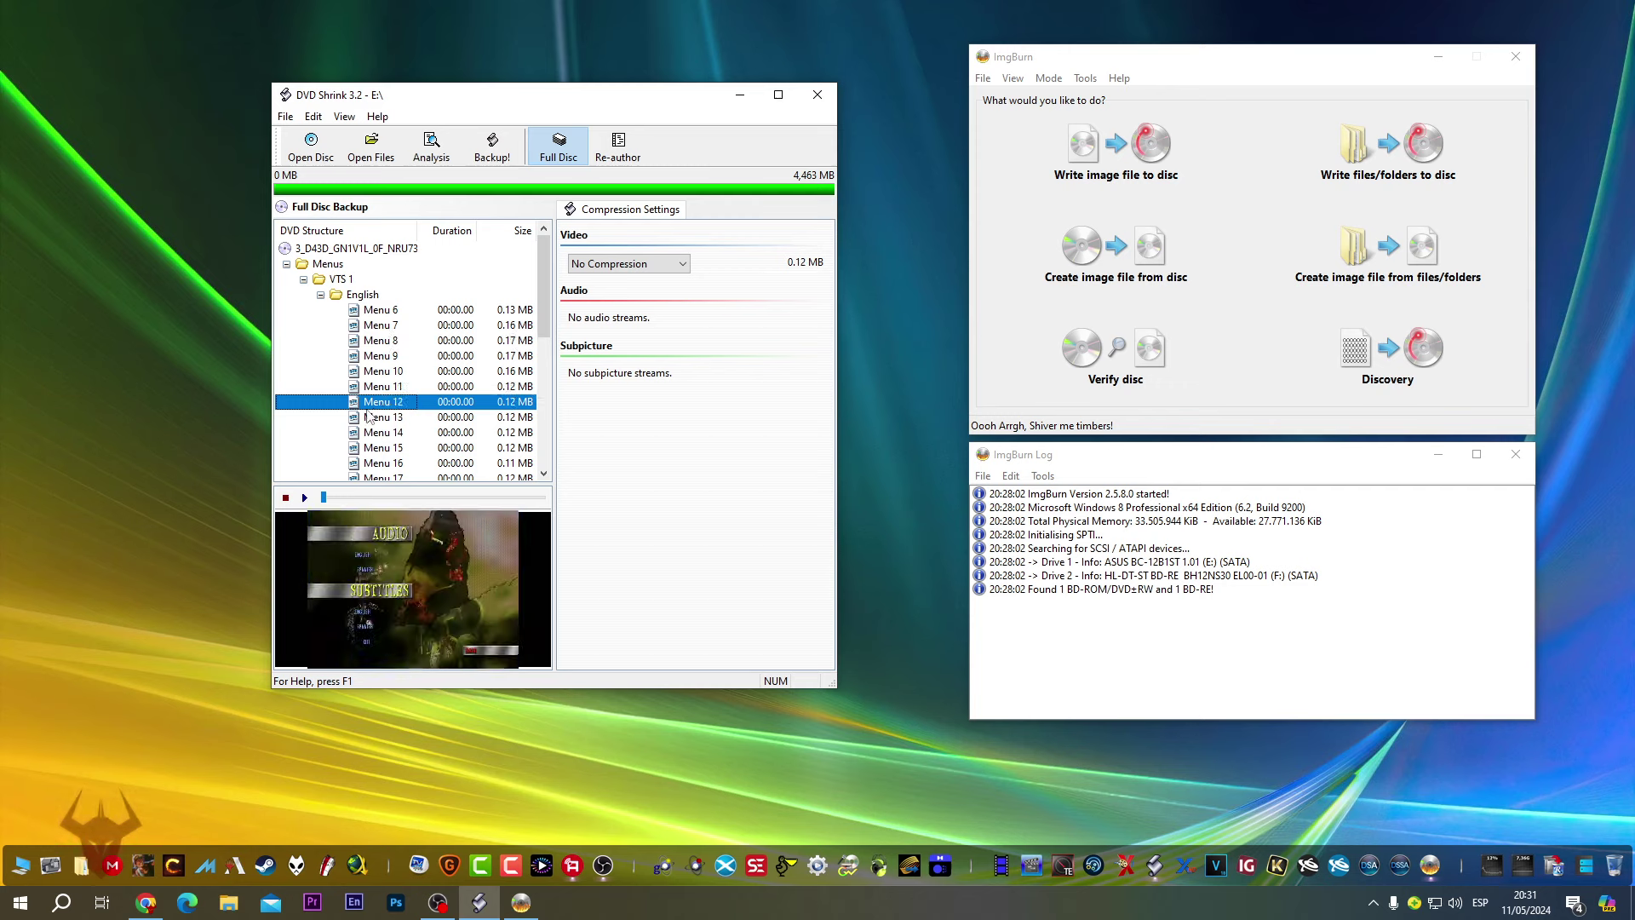
- Expand the English folders of VTS 2 and VTS 3 and preview the Root Menu in each
{"action": "scroll", "coordinate": [368, 416], "scroll_direction": "down", "scroll_amount": 5}
{"action": "left_click", "coordinate": [312, 283]}
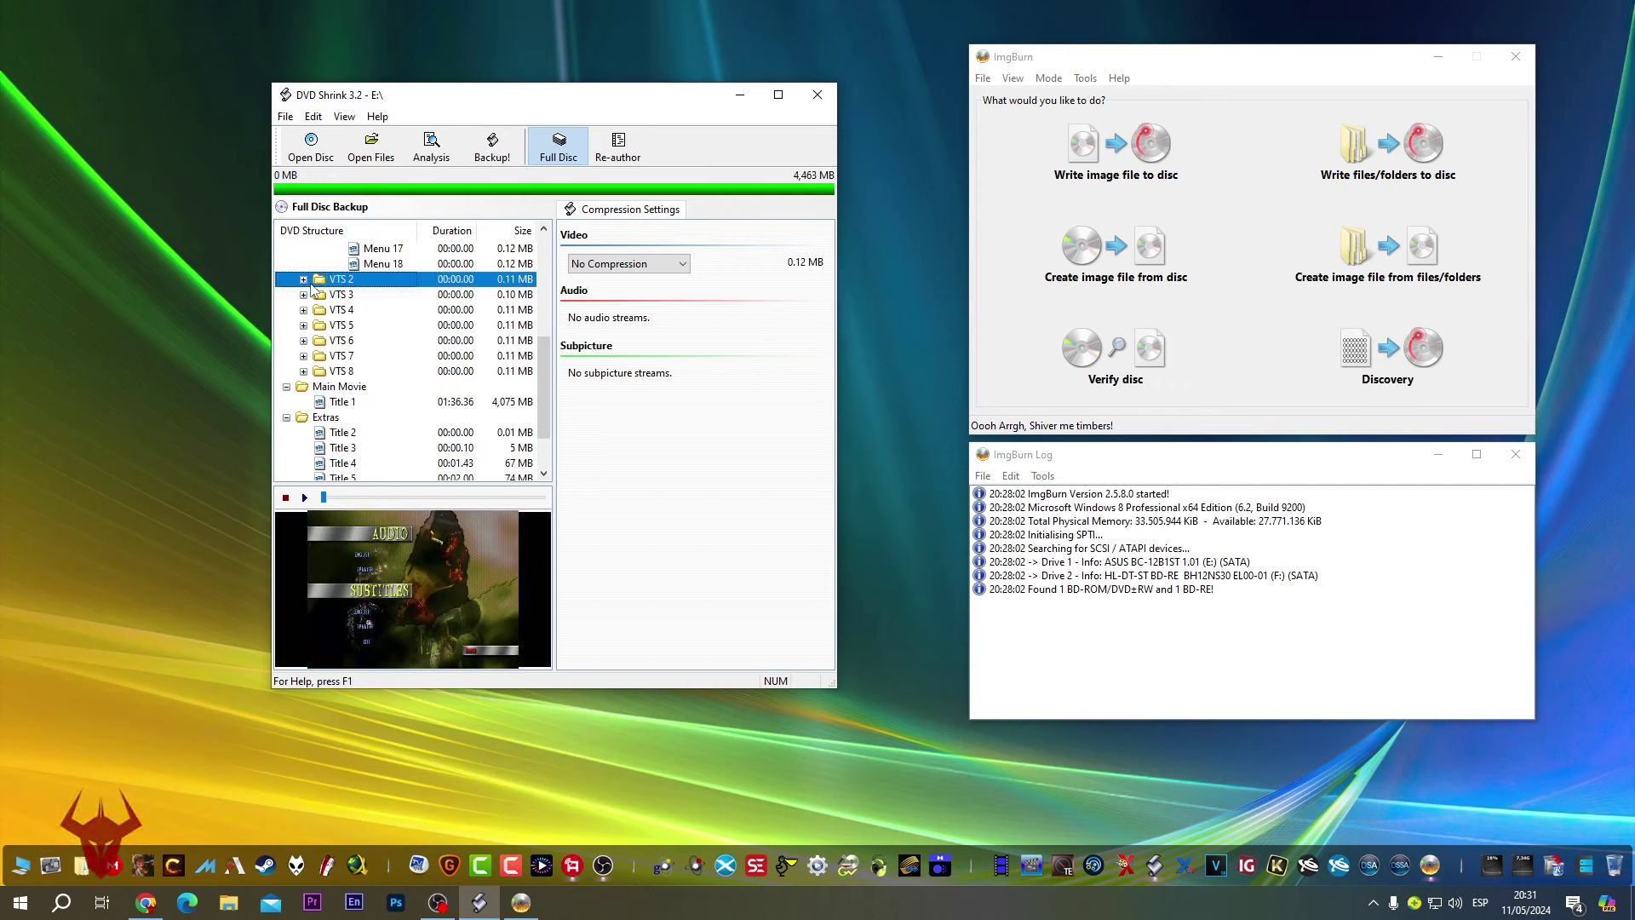
{"action": "left_click", "coordinate": [303, 280]}
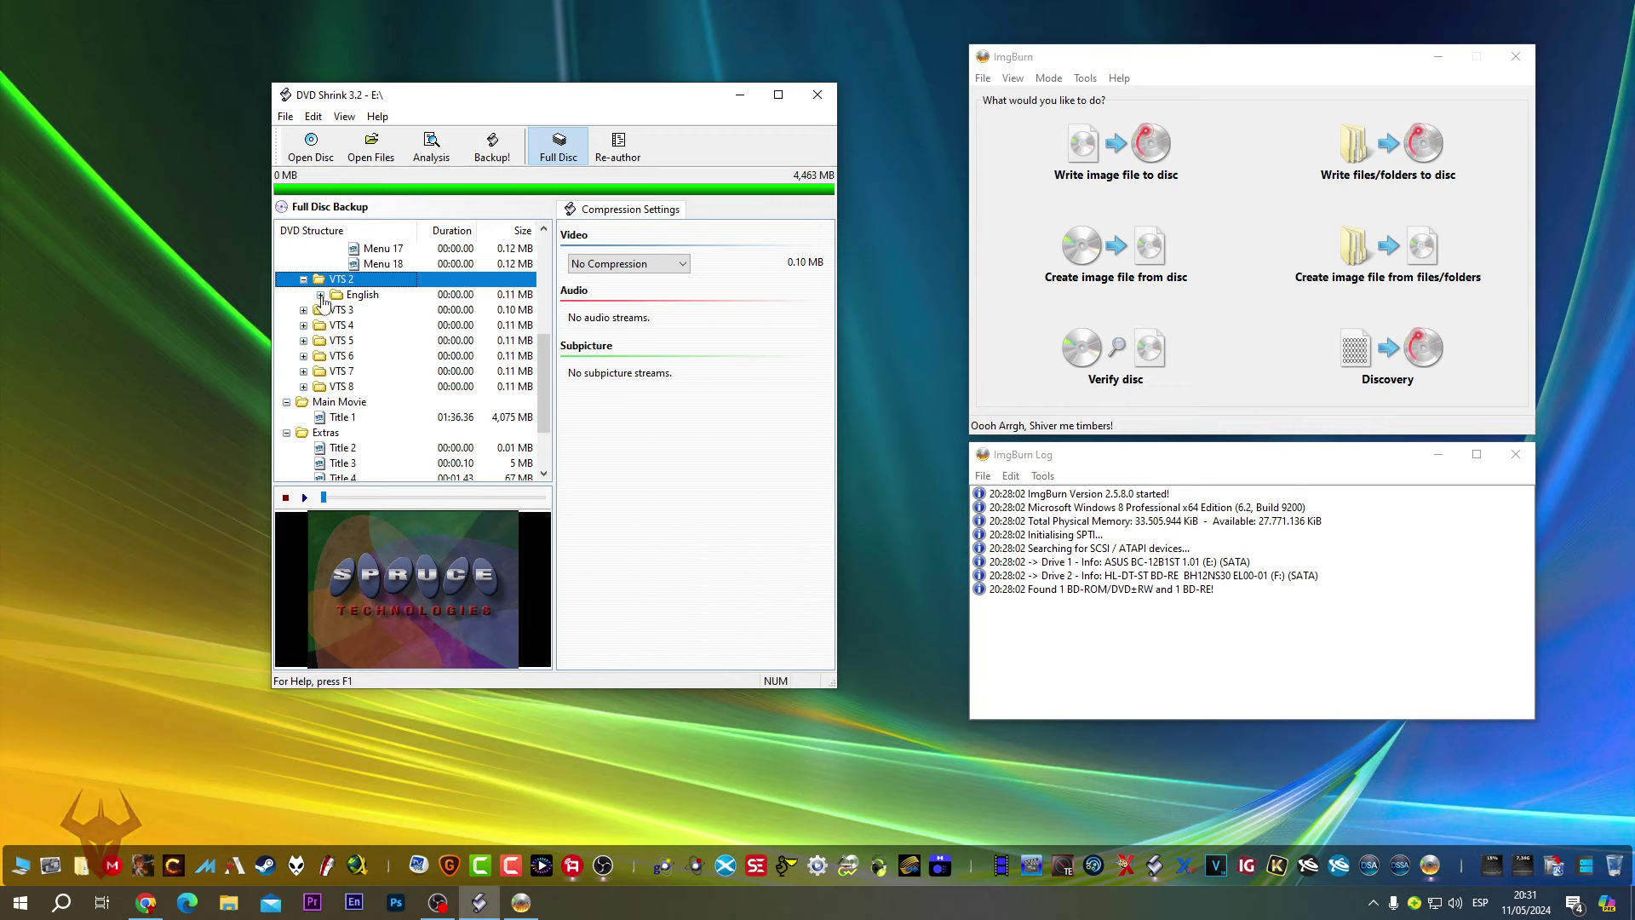
{"action": "left_click", "coordinate": [321, 294]}
{"action": "left_click", "coordinate": [382, 310]}
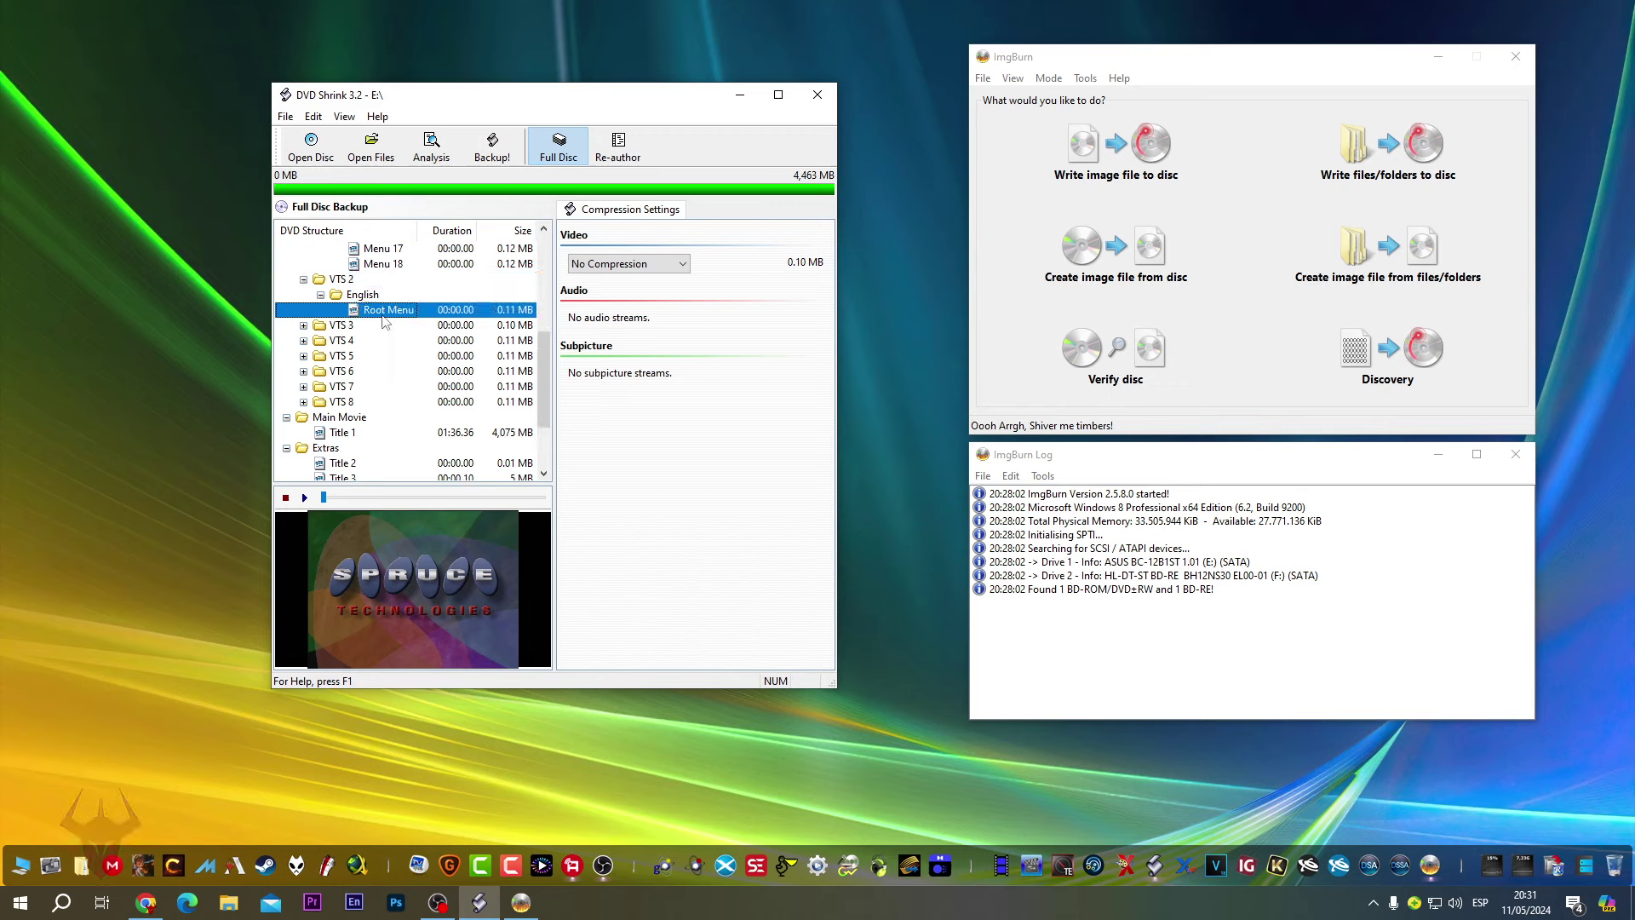
{"action": "left_click", "coordinate": [304, 325]}
{"action": "left_click", "coordinate": [329, 342]}
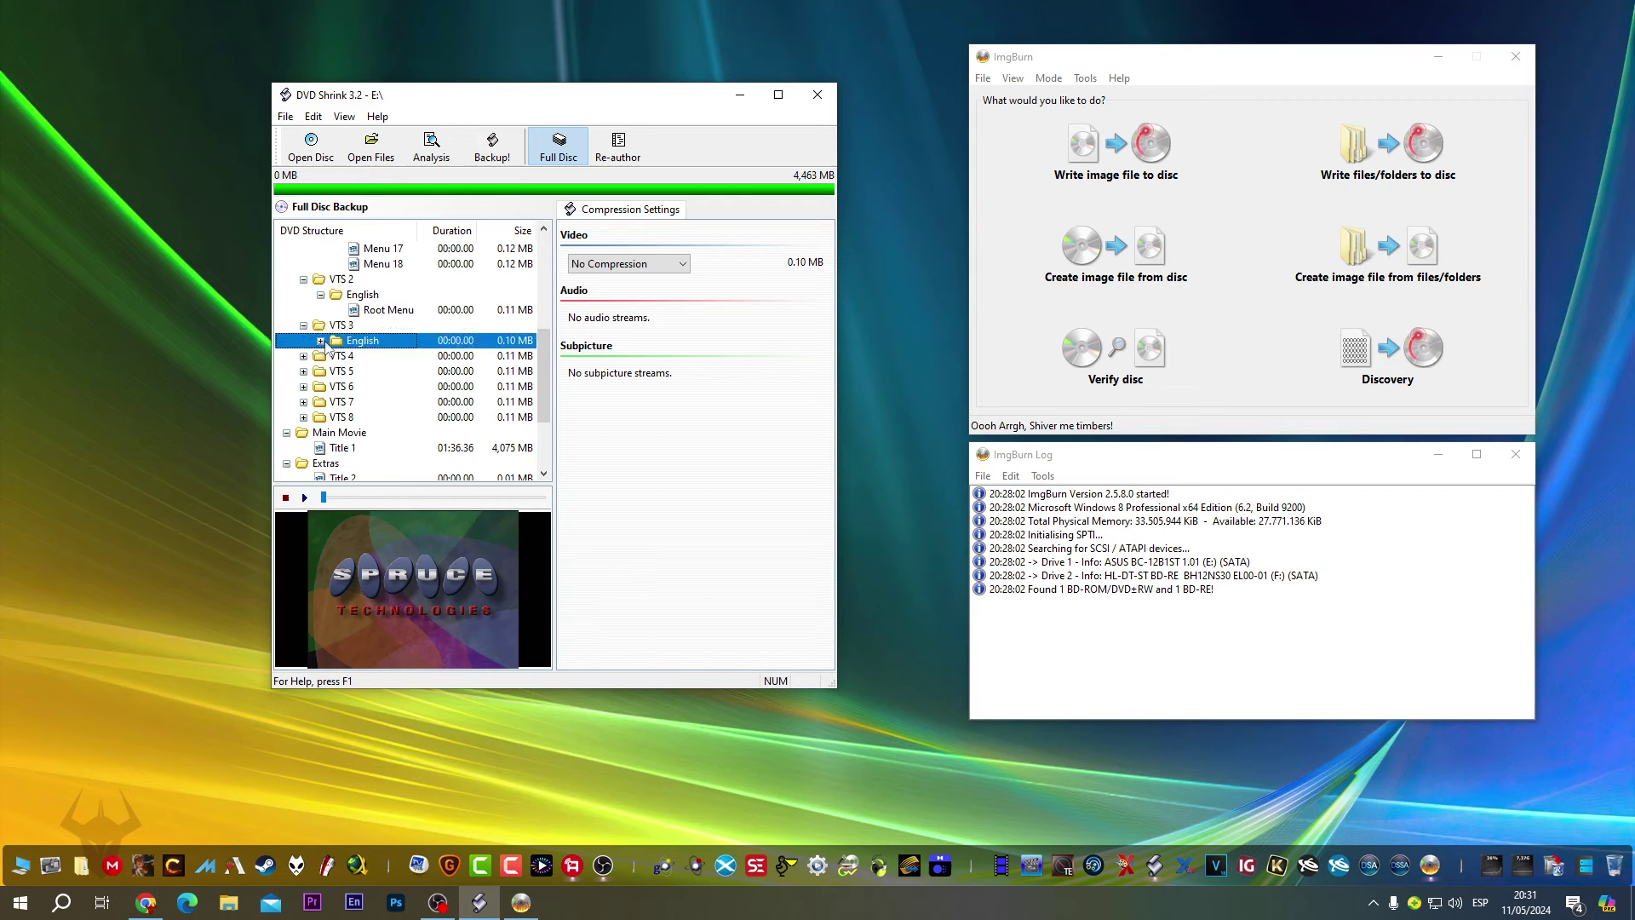
{"action": "left_click", "coordinate": [320, 340]}
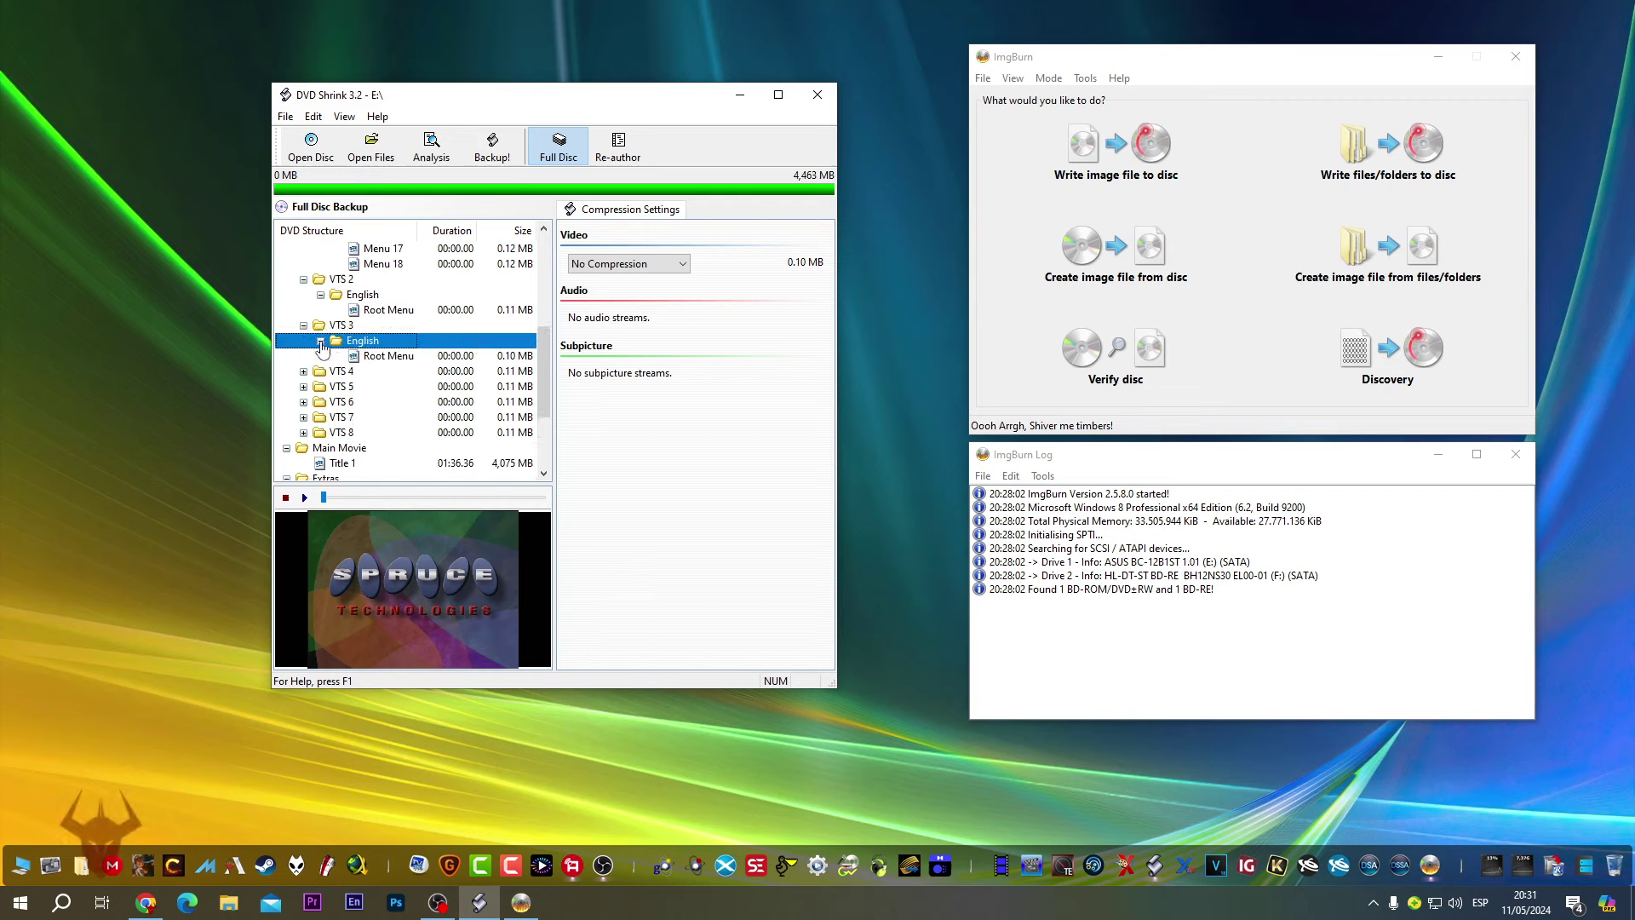
{"action": "left_click", "coordinate": [413, 356]}
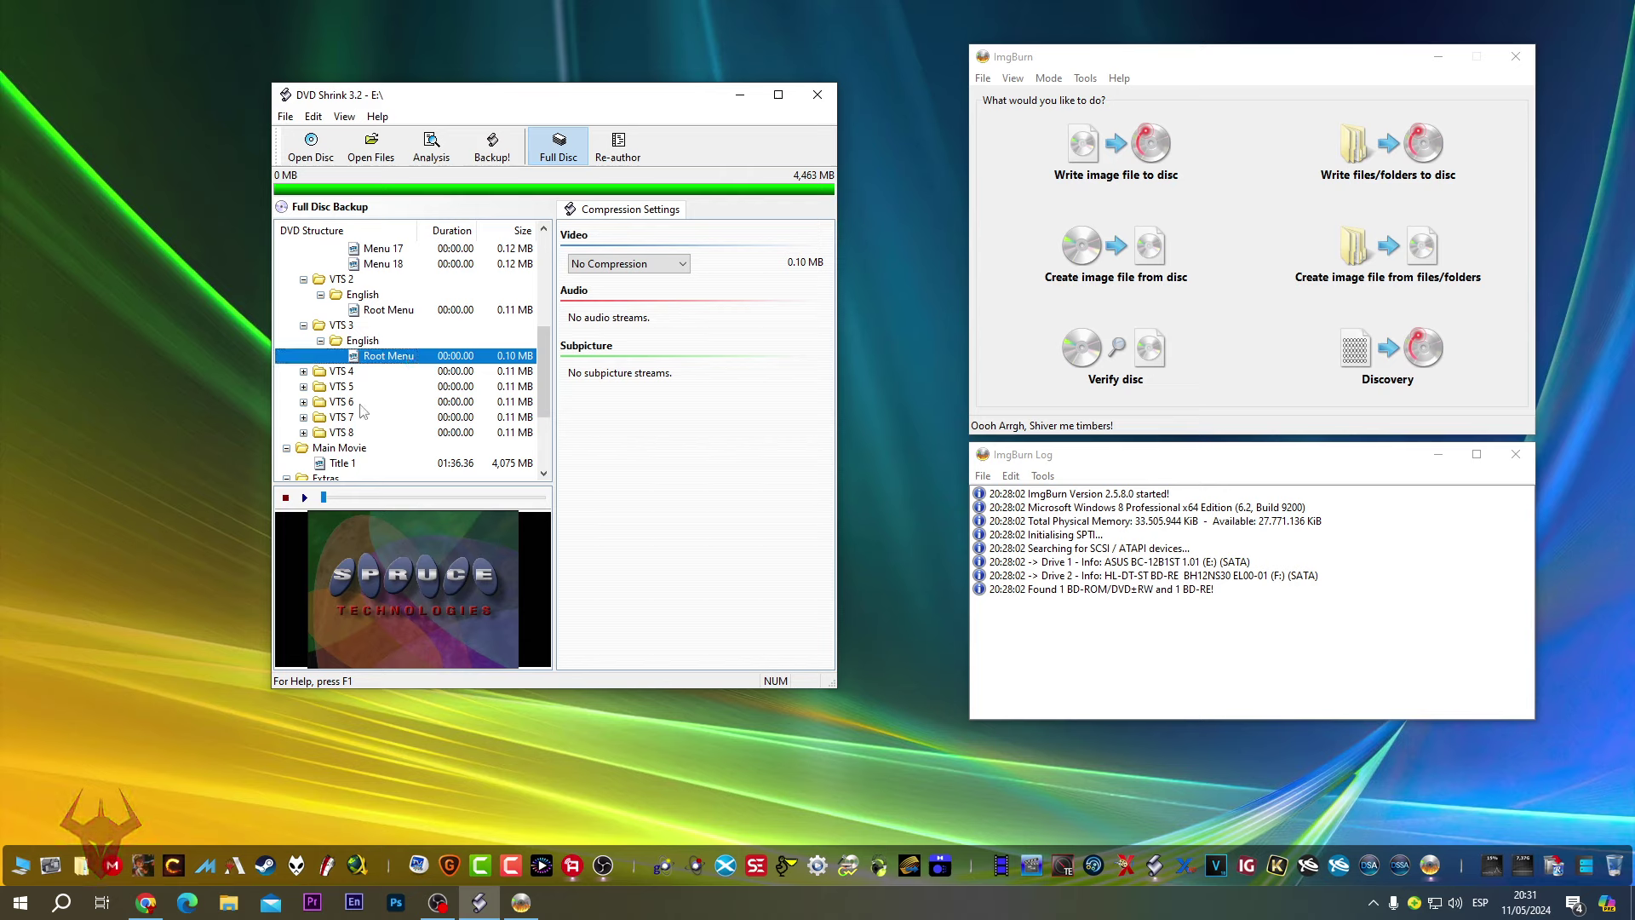
- Check which editing commands are available for VTS 3's English folder and Root Menu, and collapse the Menus folder
{"action": "right_click", "coordinate": [368, 343]}
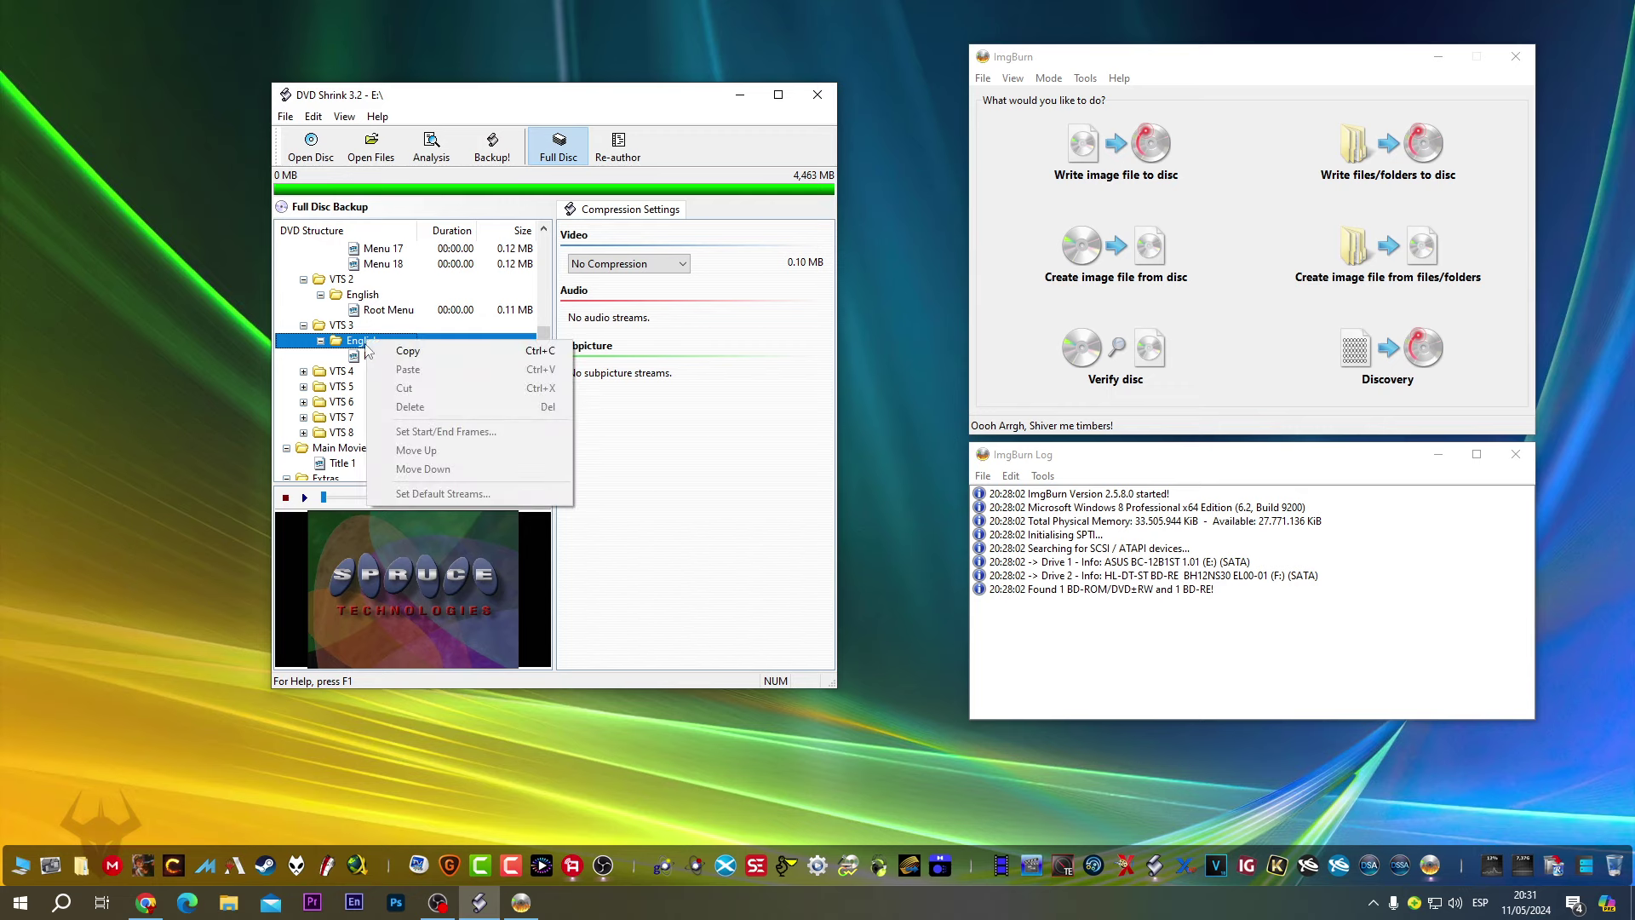
{"action": "key", "text": "Escape"}
{"action": "right_click", "coordinate": [384, 358]}
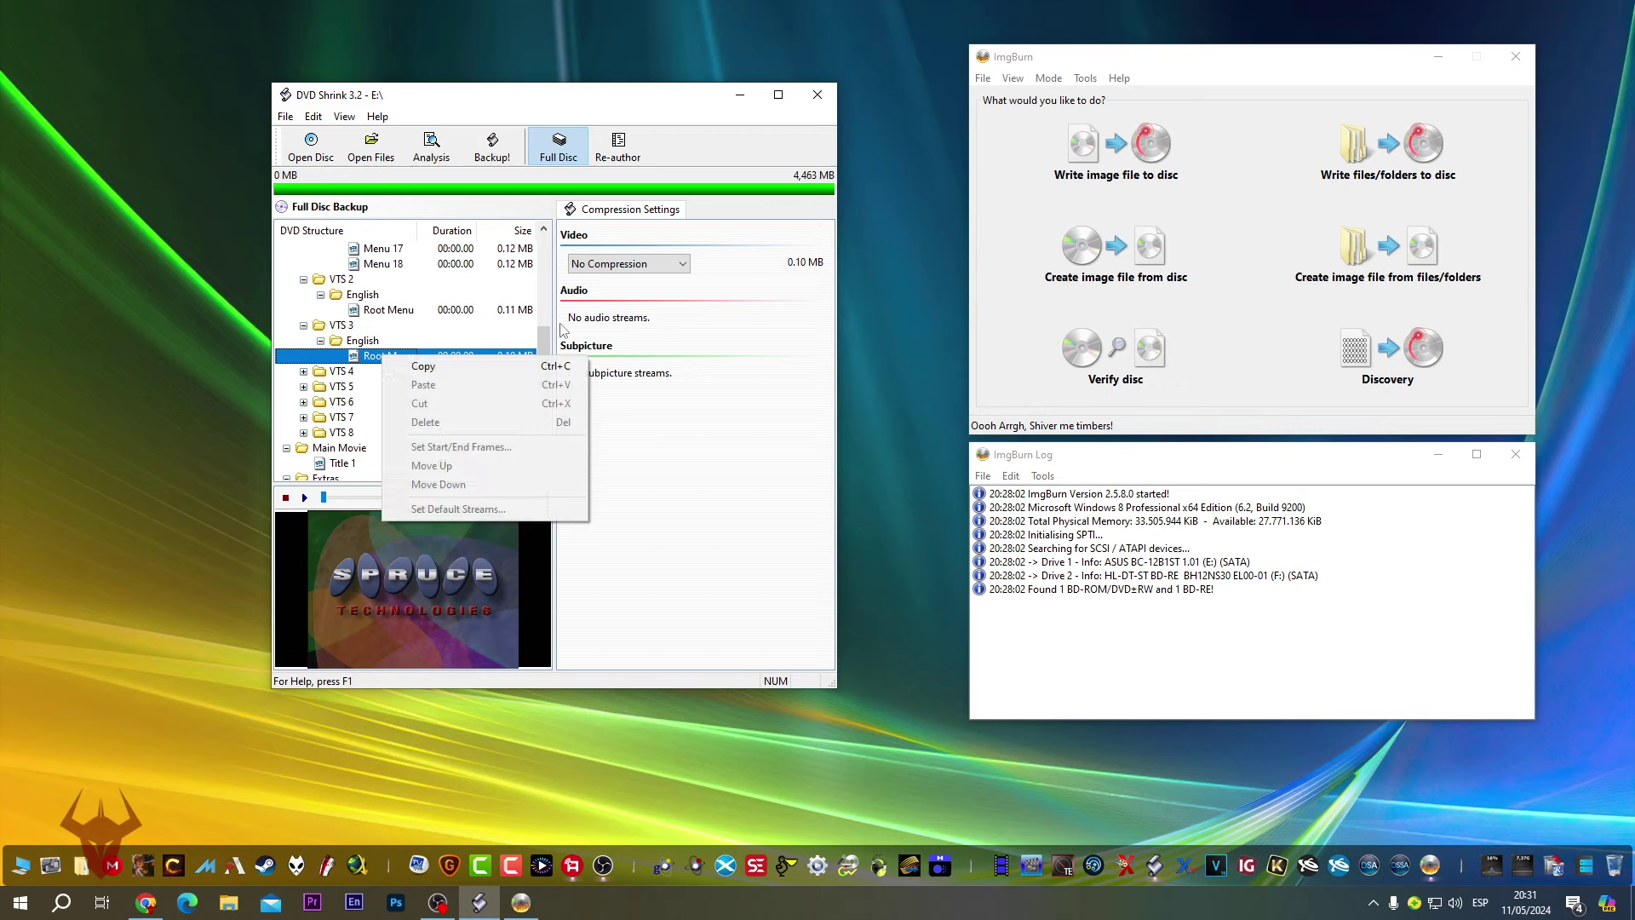
{"action": "left_click_drag", "start_coordinate": [550, 350], "coordinate": [545, 247]}
{"action": "left_click", "coordinate": [289, 268]}
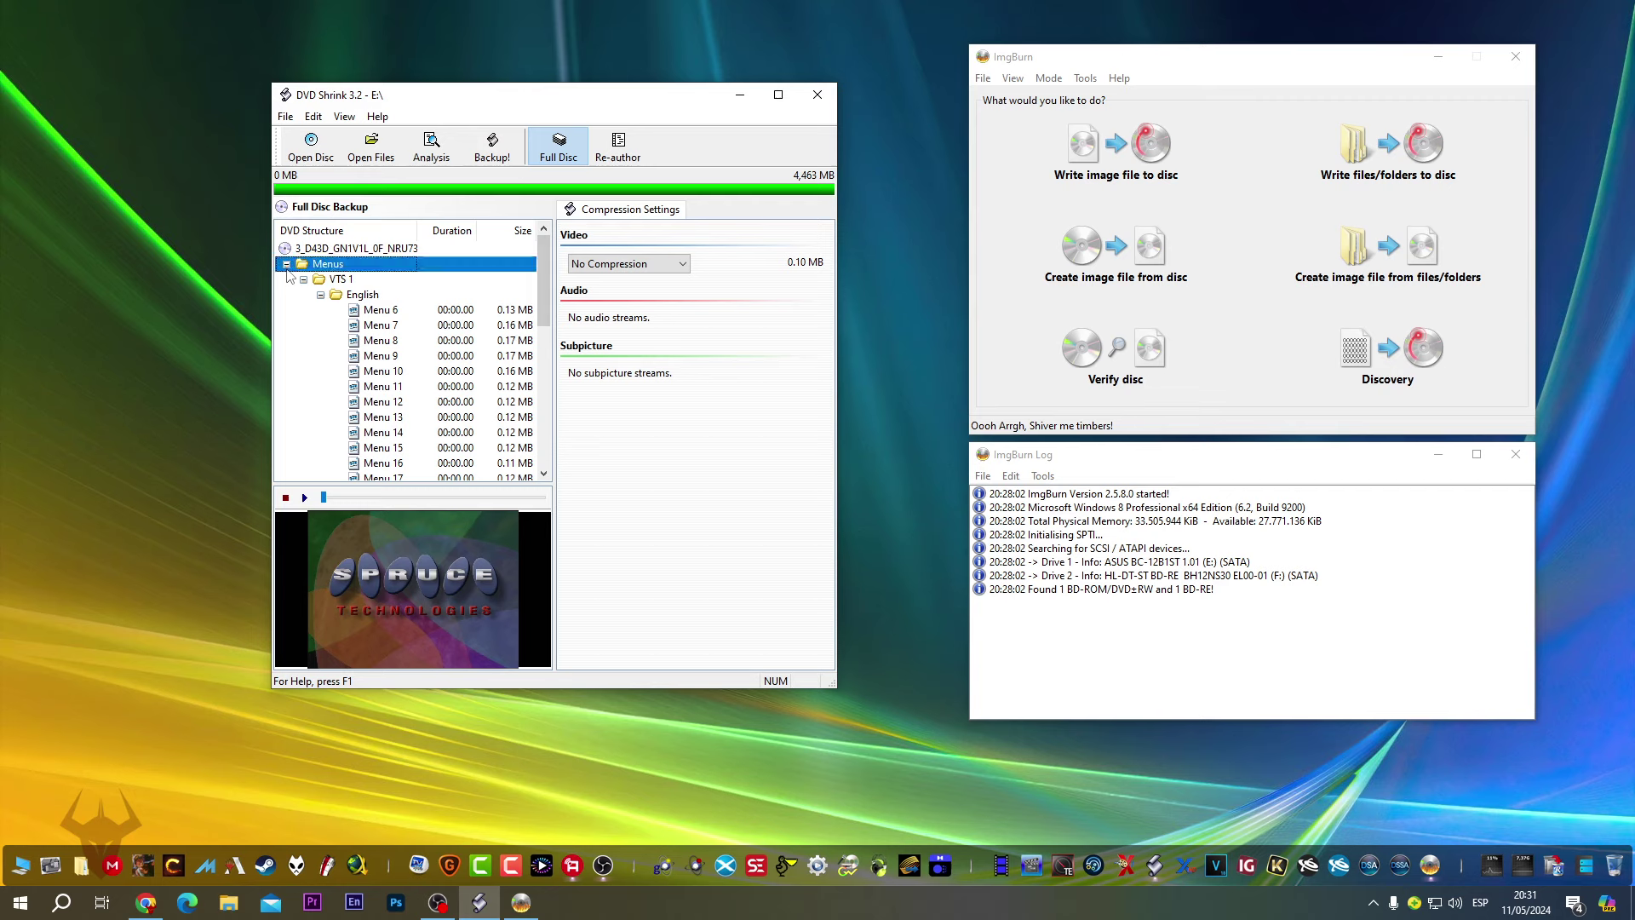
{"action": "left_click", "coordinate": [287, 266]}
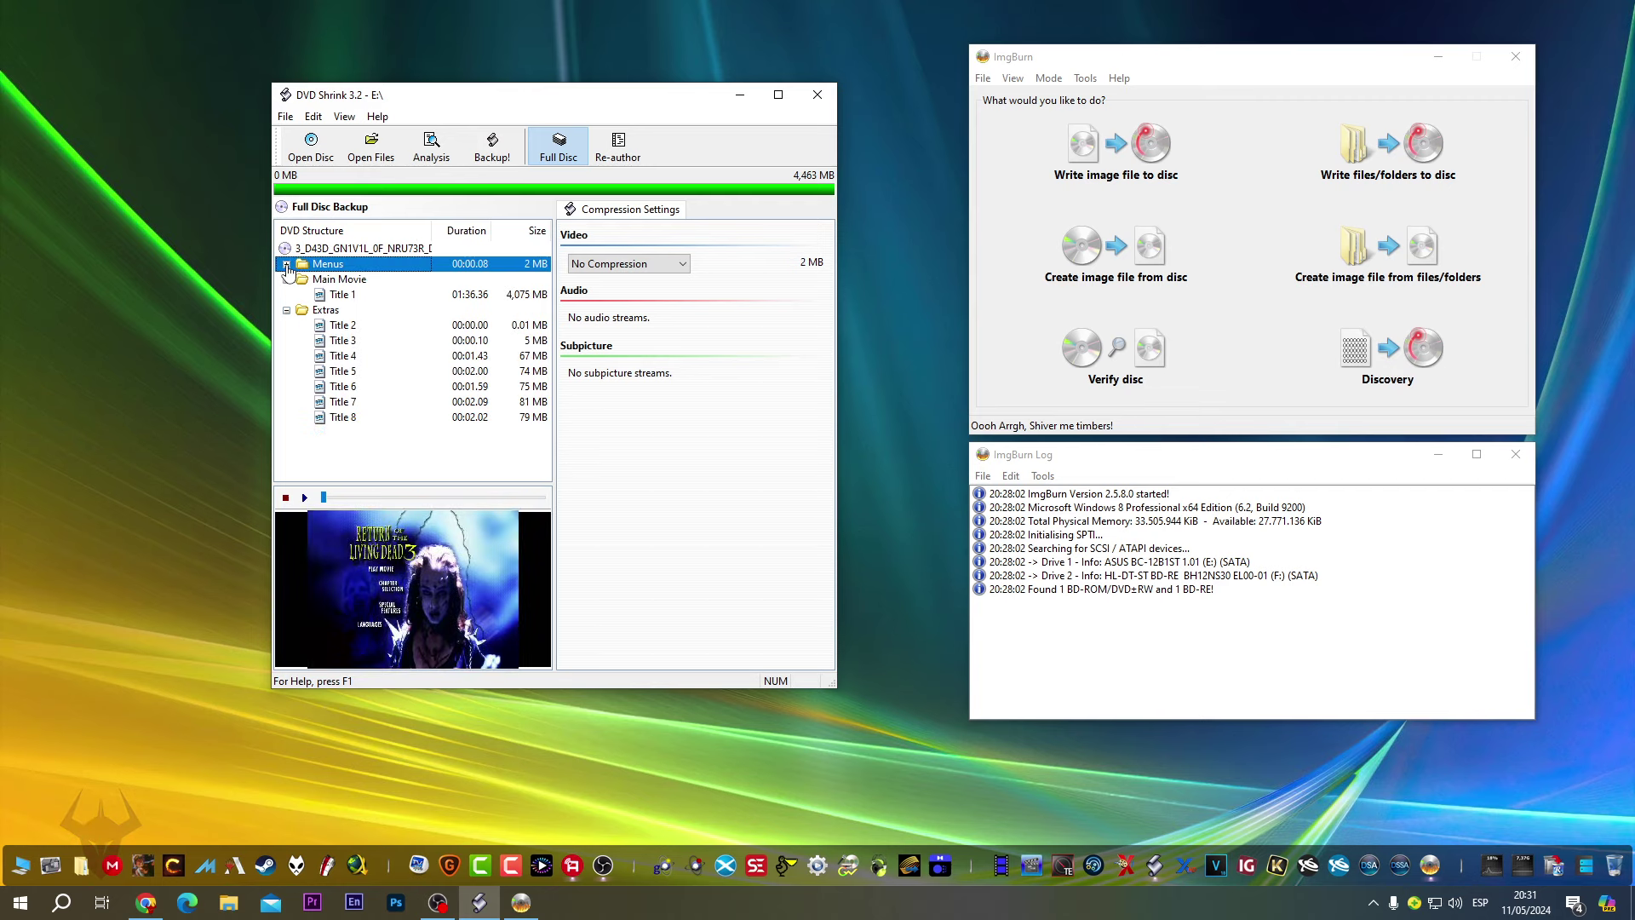
- Set the video compression of Title 5 in the Extras folder to Still Image
{"action": "left_click", "coordinate": [292, 281]}
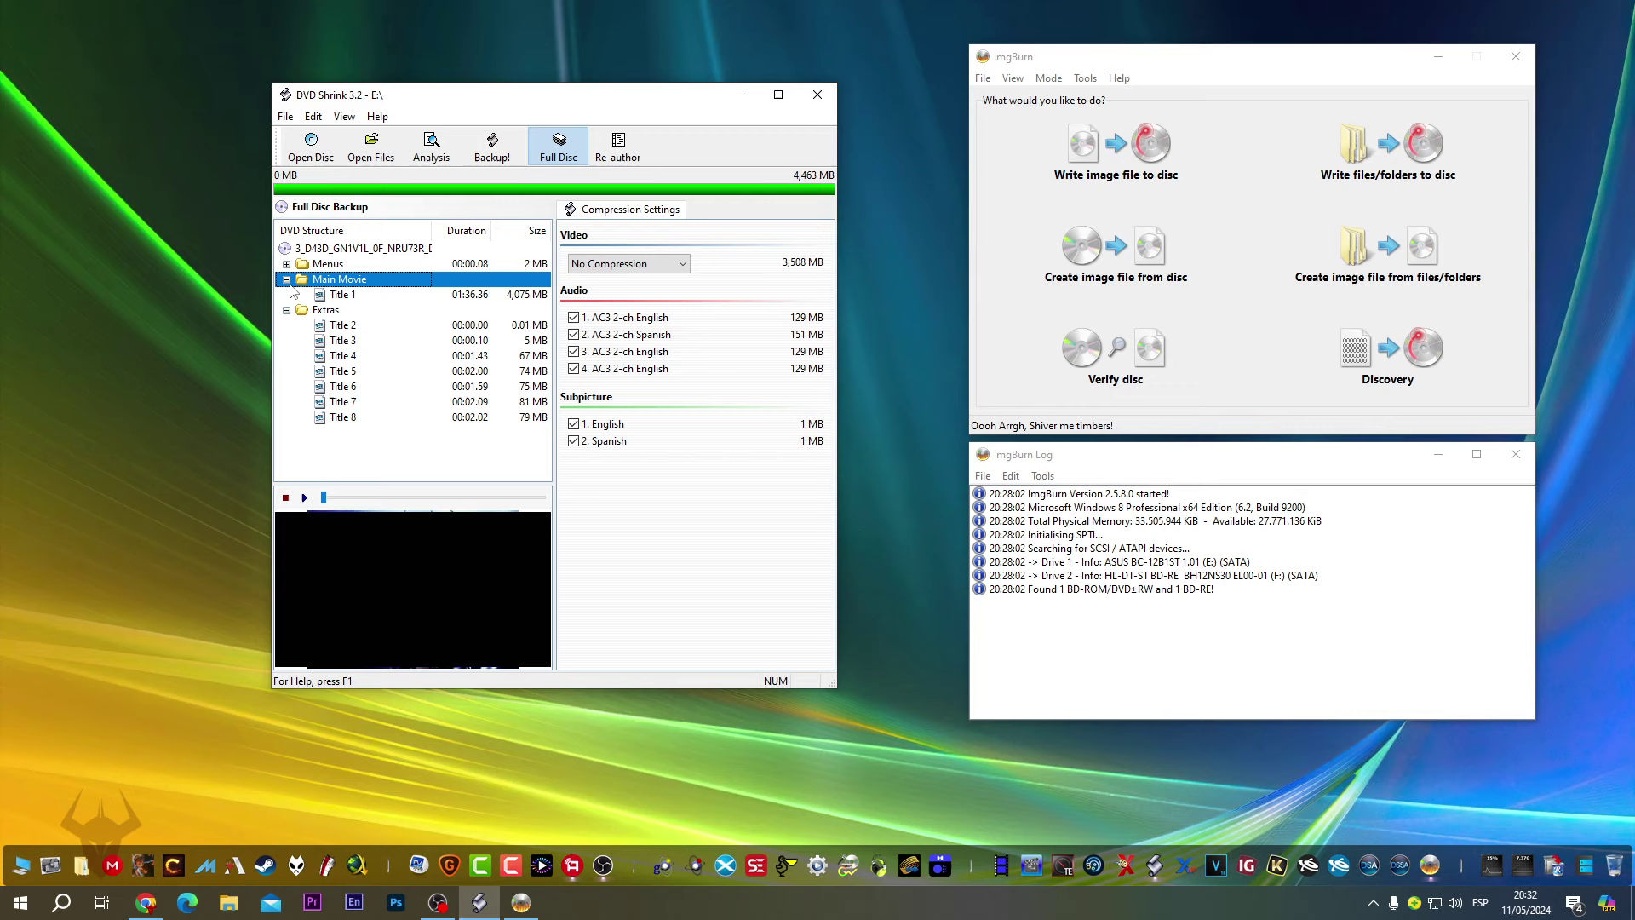
{"action": "left_click", "coordinate": [337, 358]}
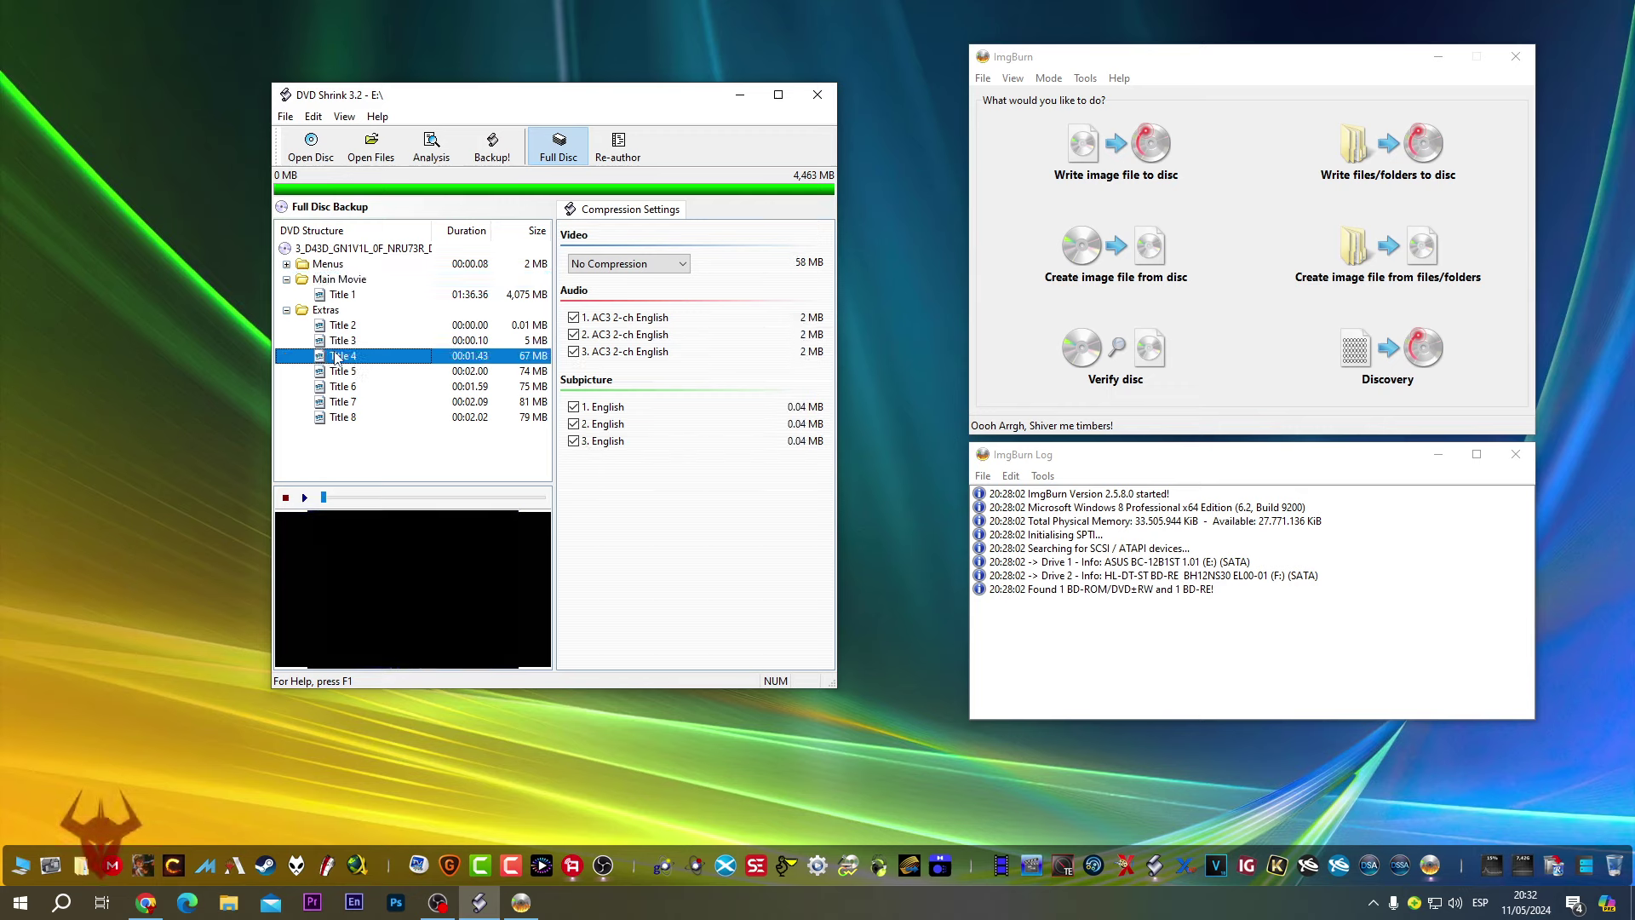
{"action": "left_click", "coordinate": [339, 372]}
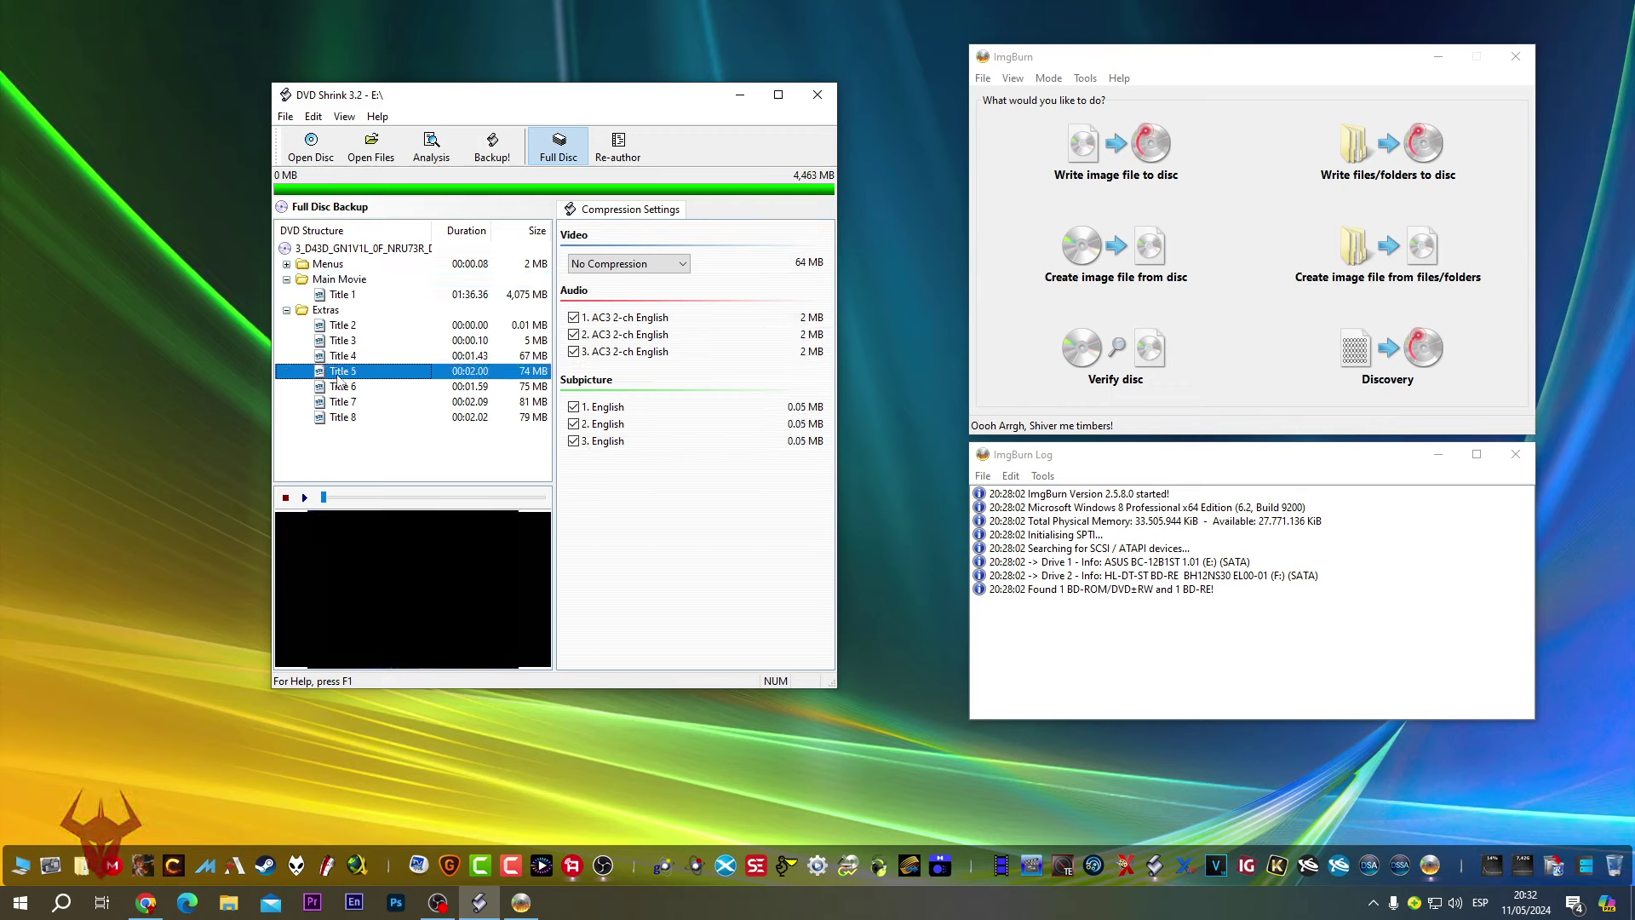
{"action": "left_click", "coordinate": [629, 265]}
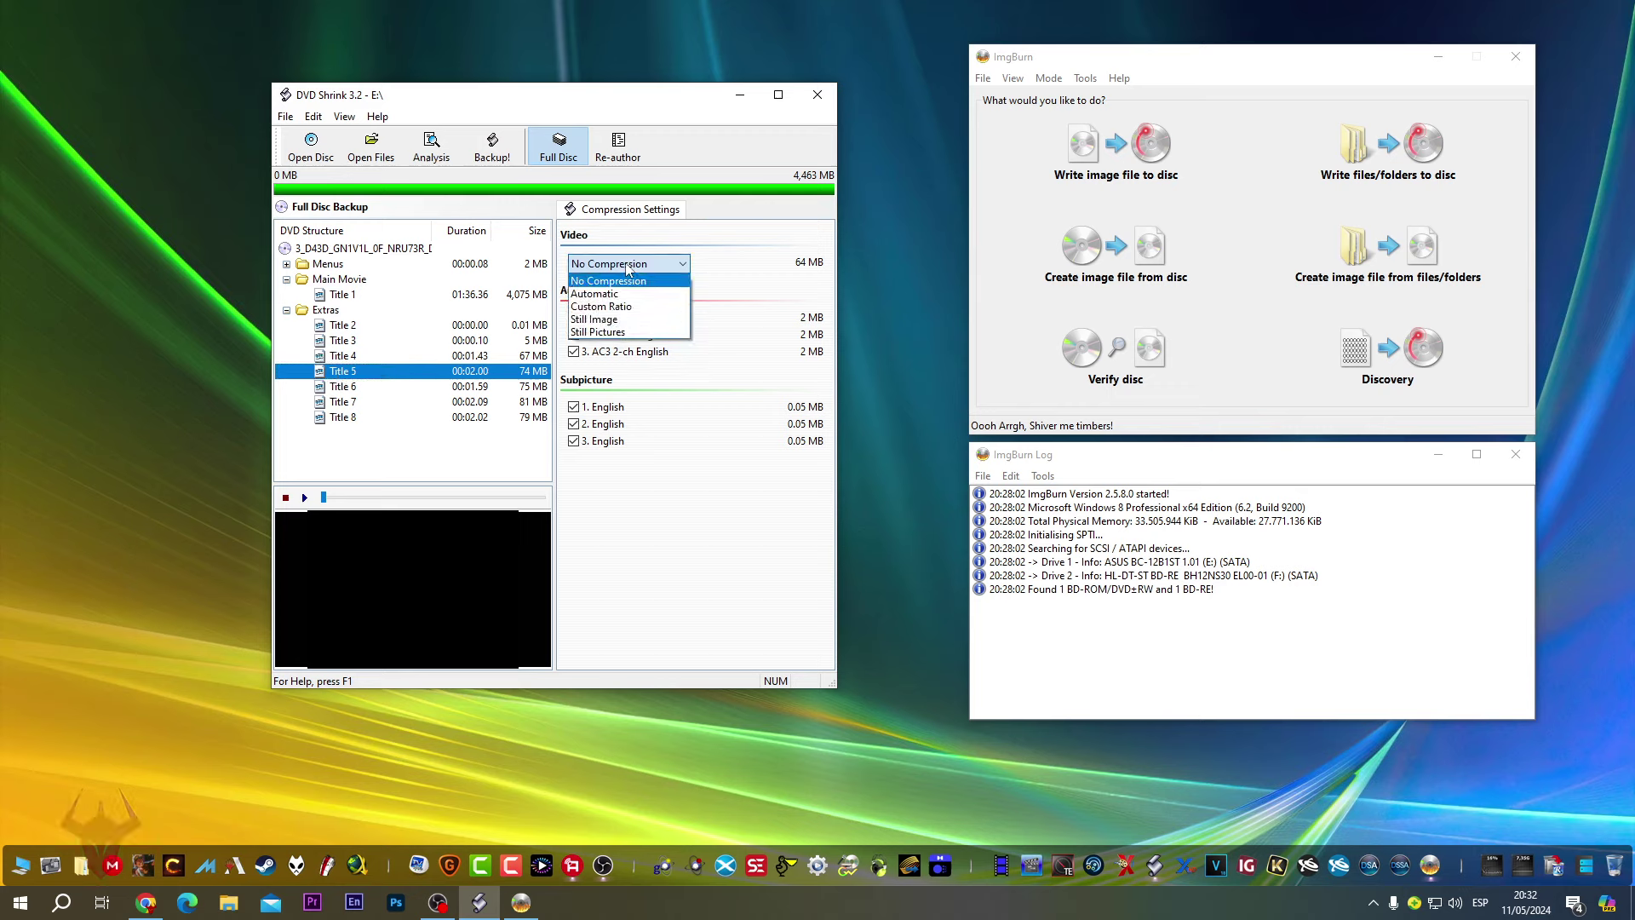
{"action": "left_click", "coordinate": [621, 320]}
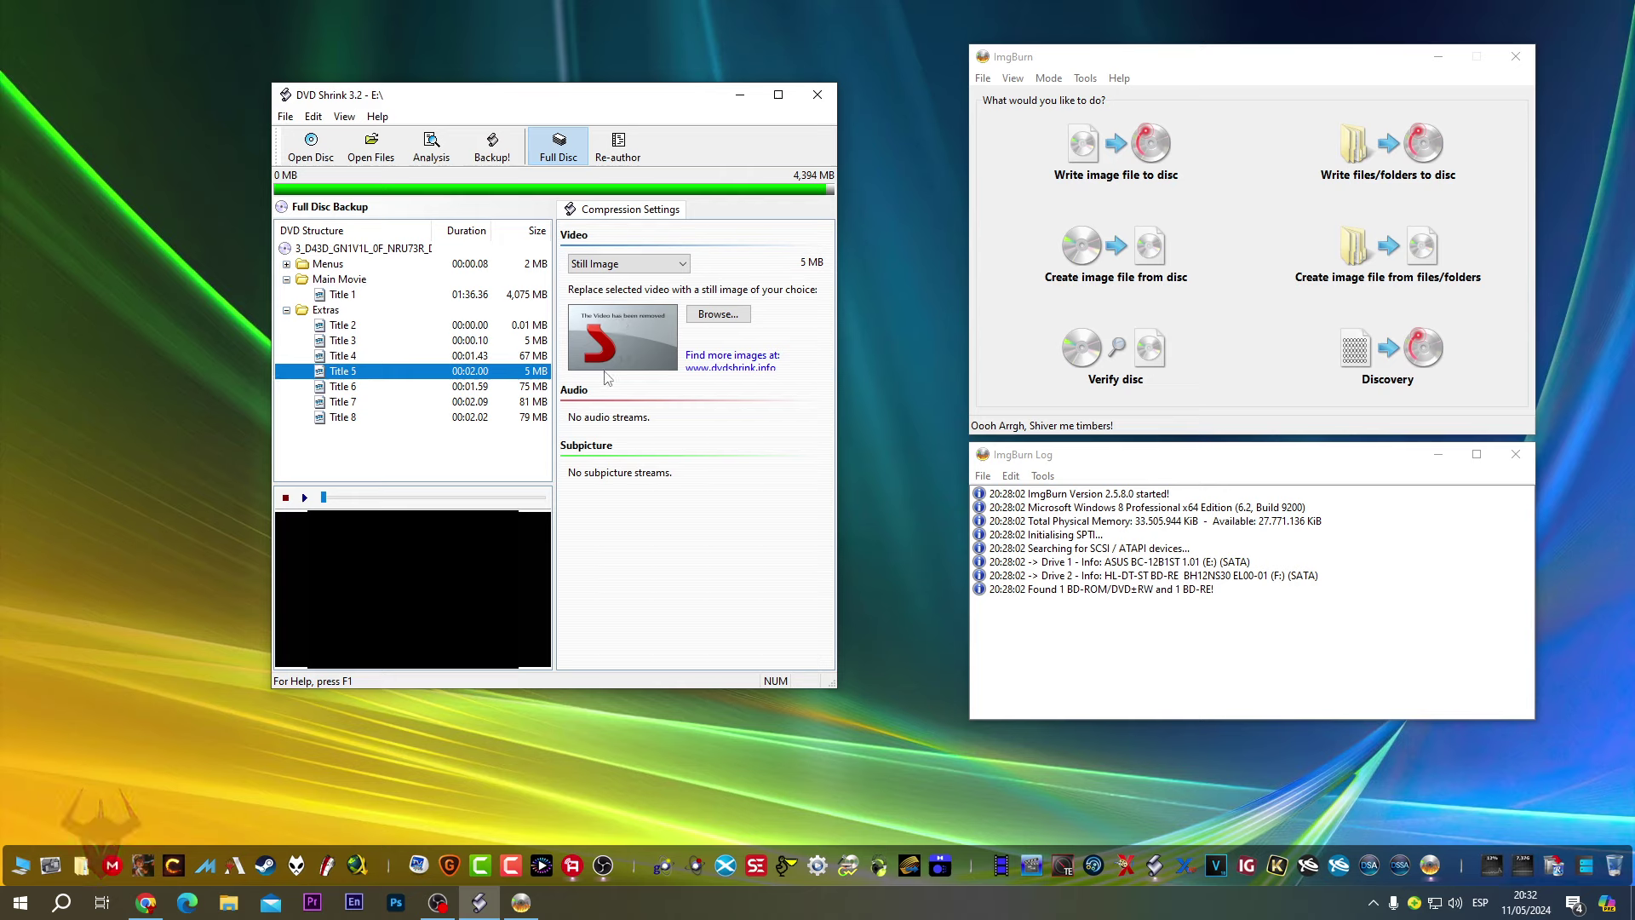
- Choose DefaultStill.png from the Still Images folder as the replacement picture for Title 5's video
{"action": "left_click", "coordinate": [346, 388]}
{"action": "left_click", "coordinate": [349, 372]}
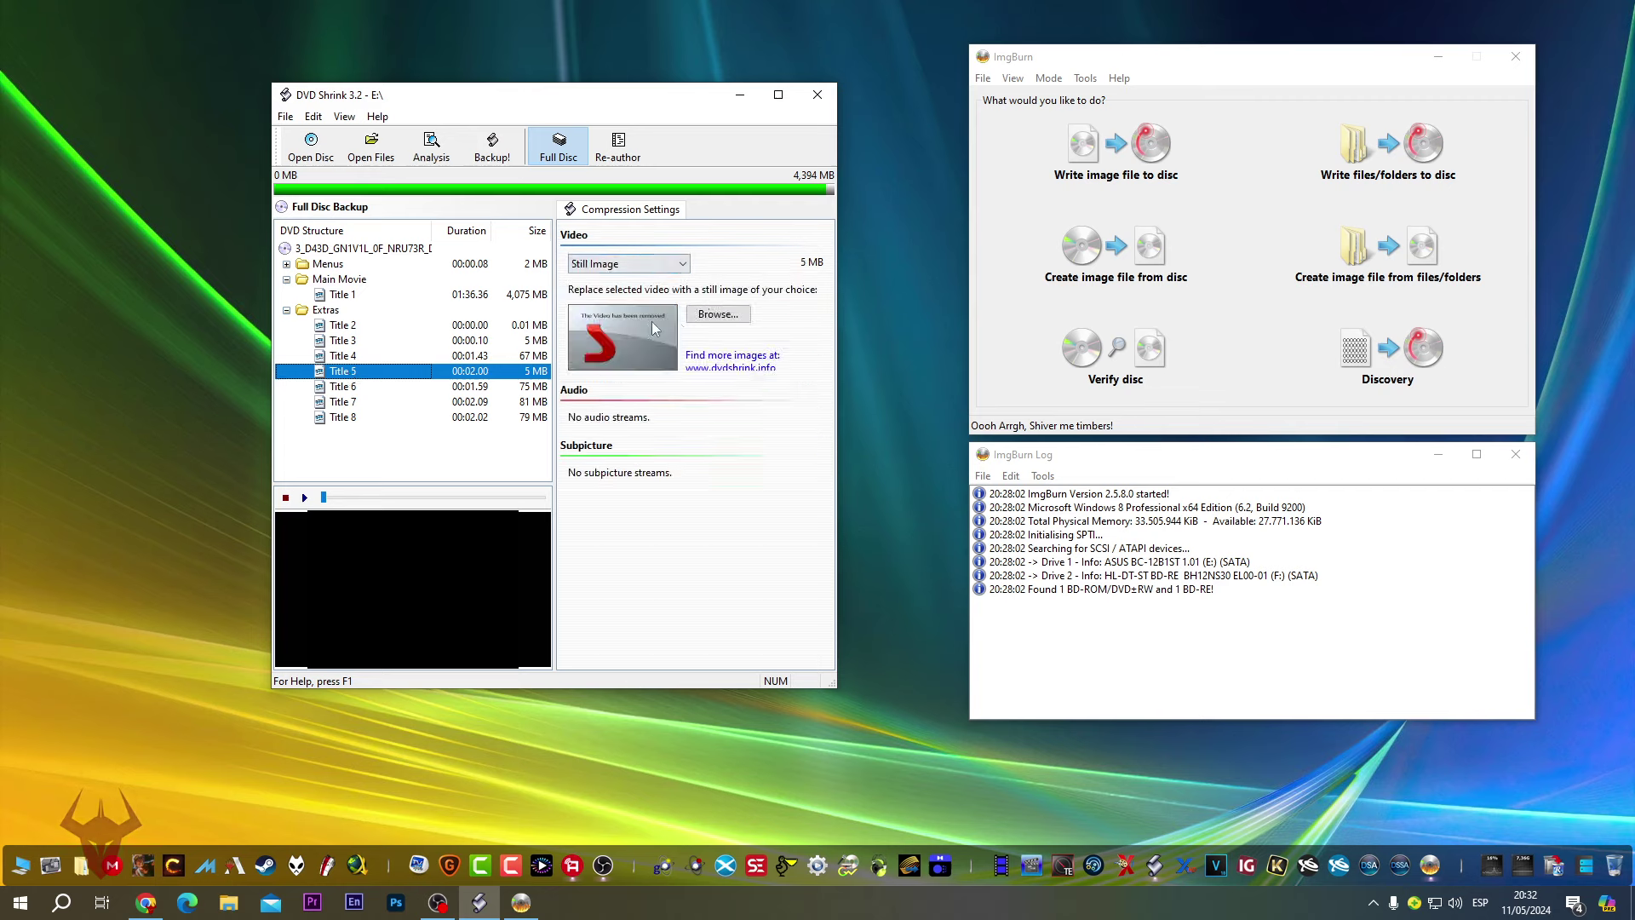
{"action": "left_click", "coordinate": [738, 317]}
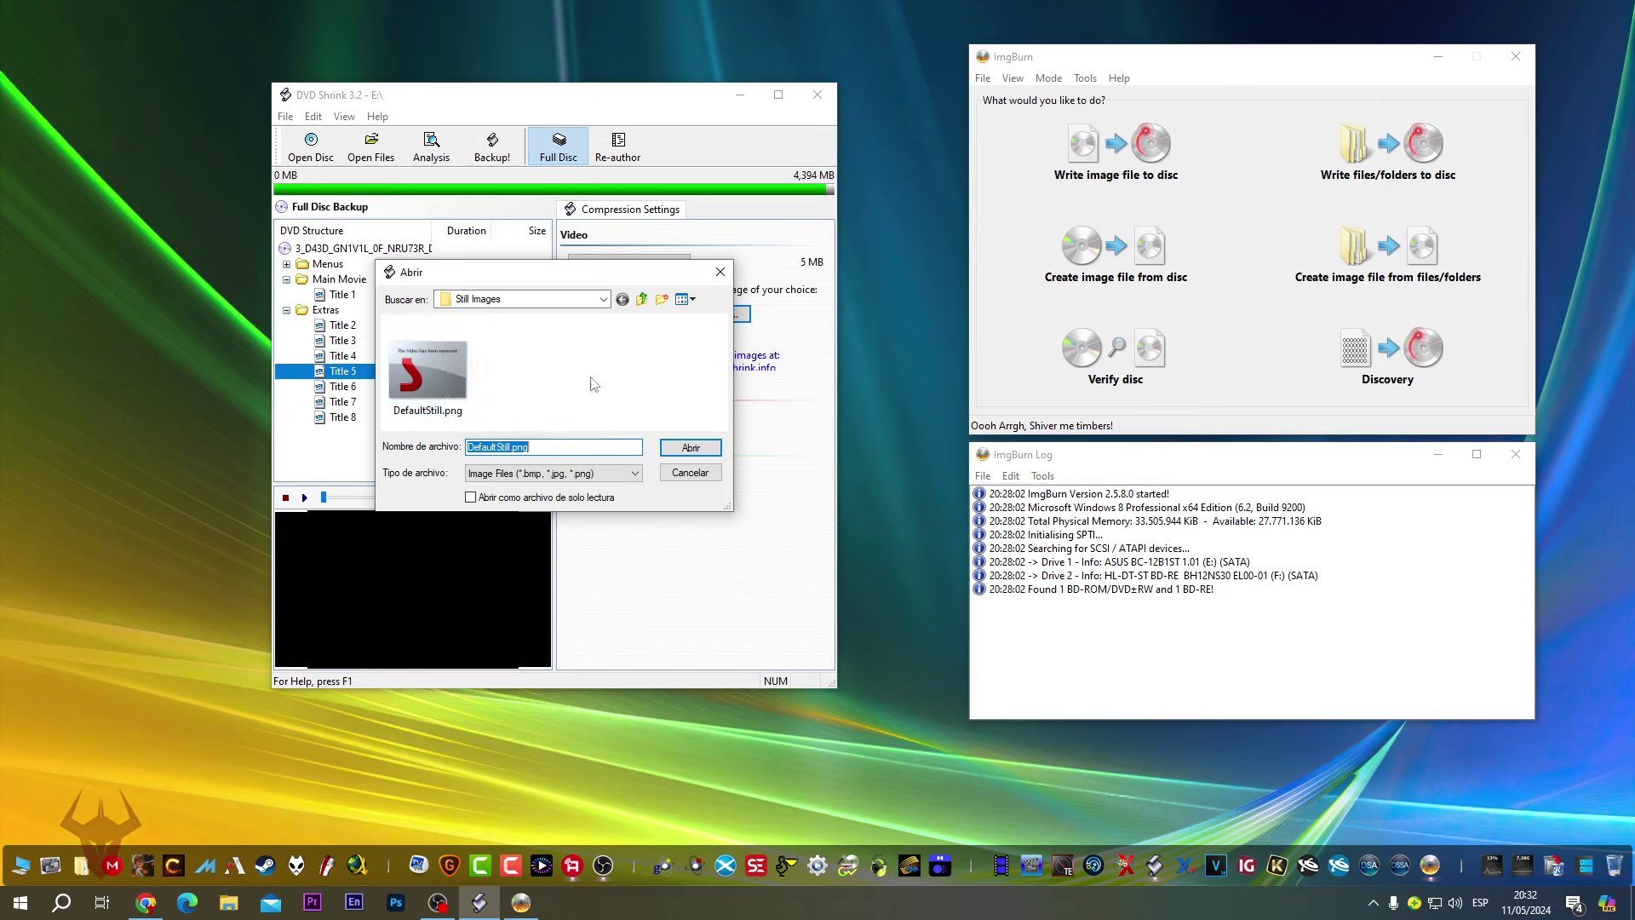
{"action": "left_click", "coordinate": [690, 448]}
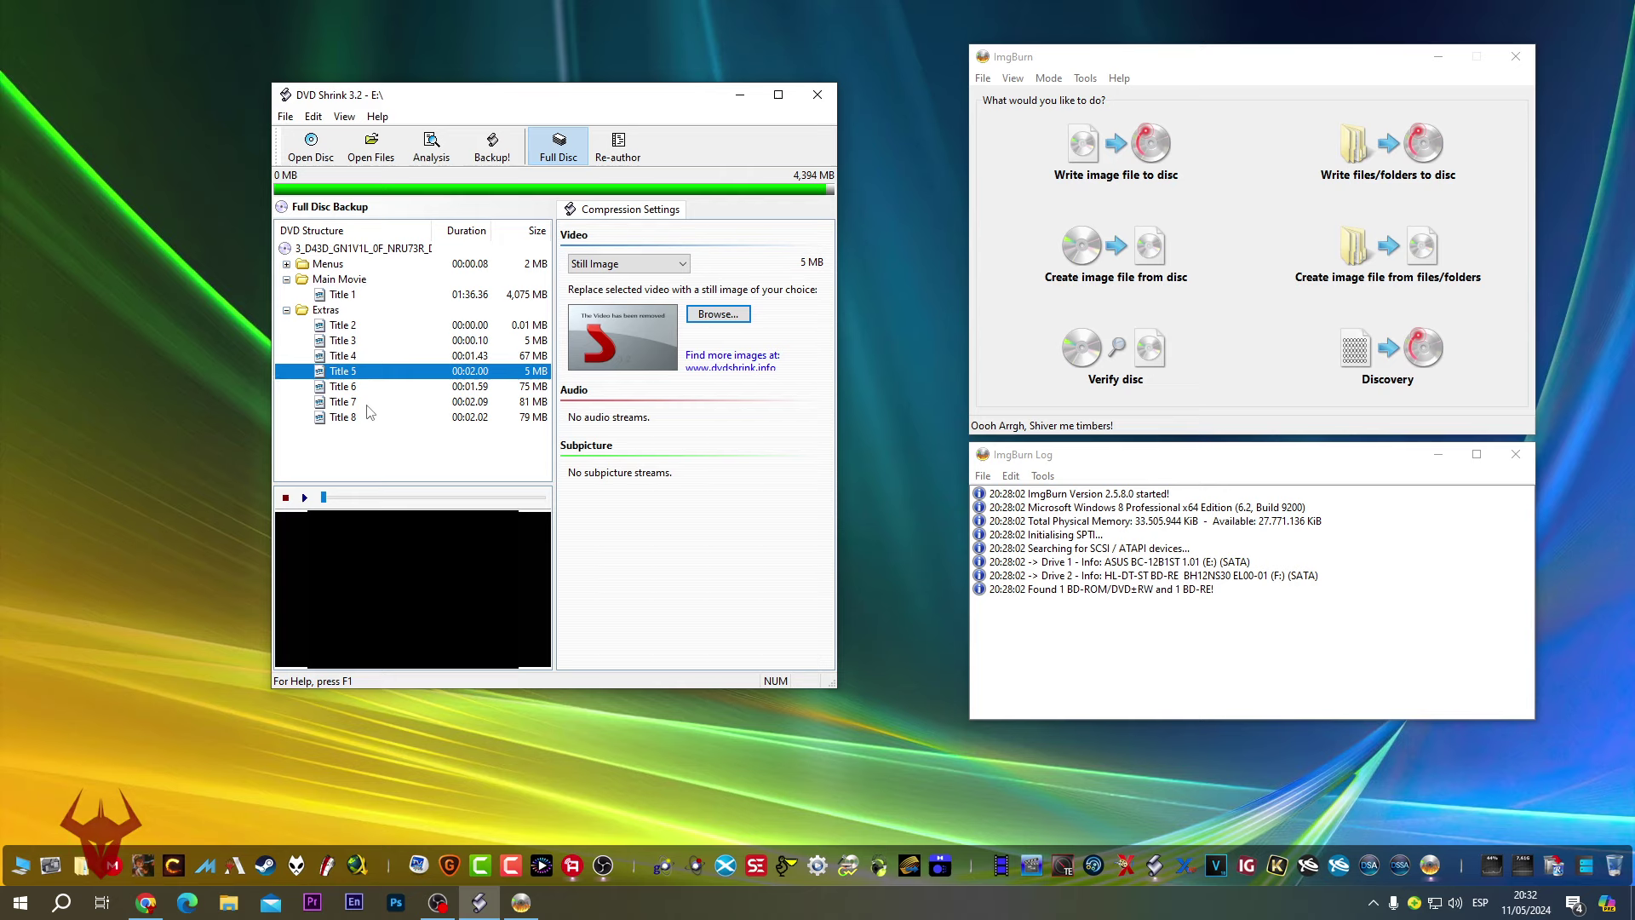
- Collapse the Extras and Main Movie folders and select the whole disc in the DVD structure
{"action": "left_click", "coordinate": [286, 310]}
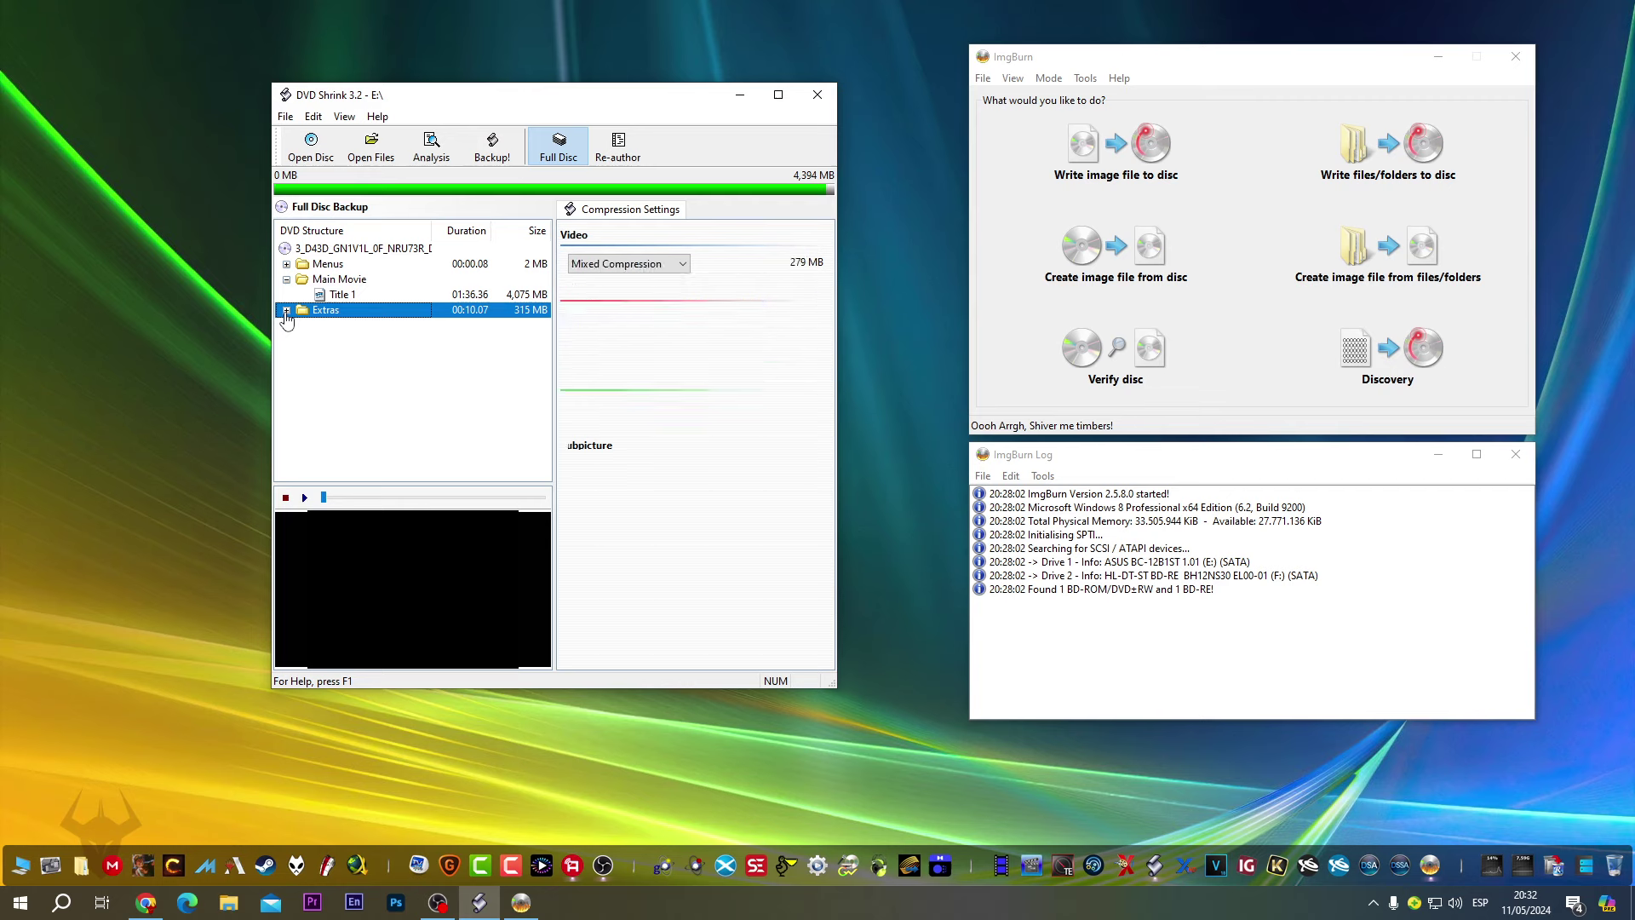
{"action": "left_click", "coordinate": [286, 280]}
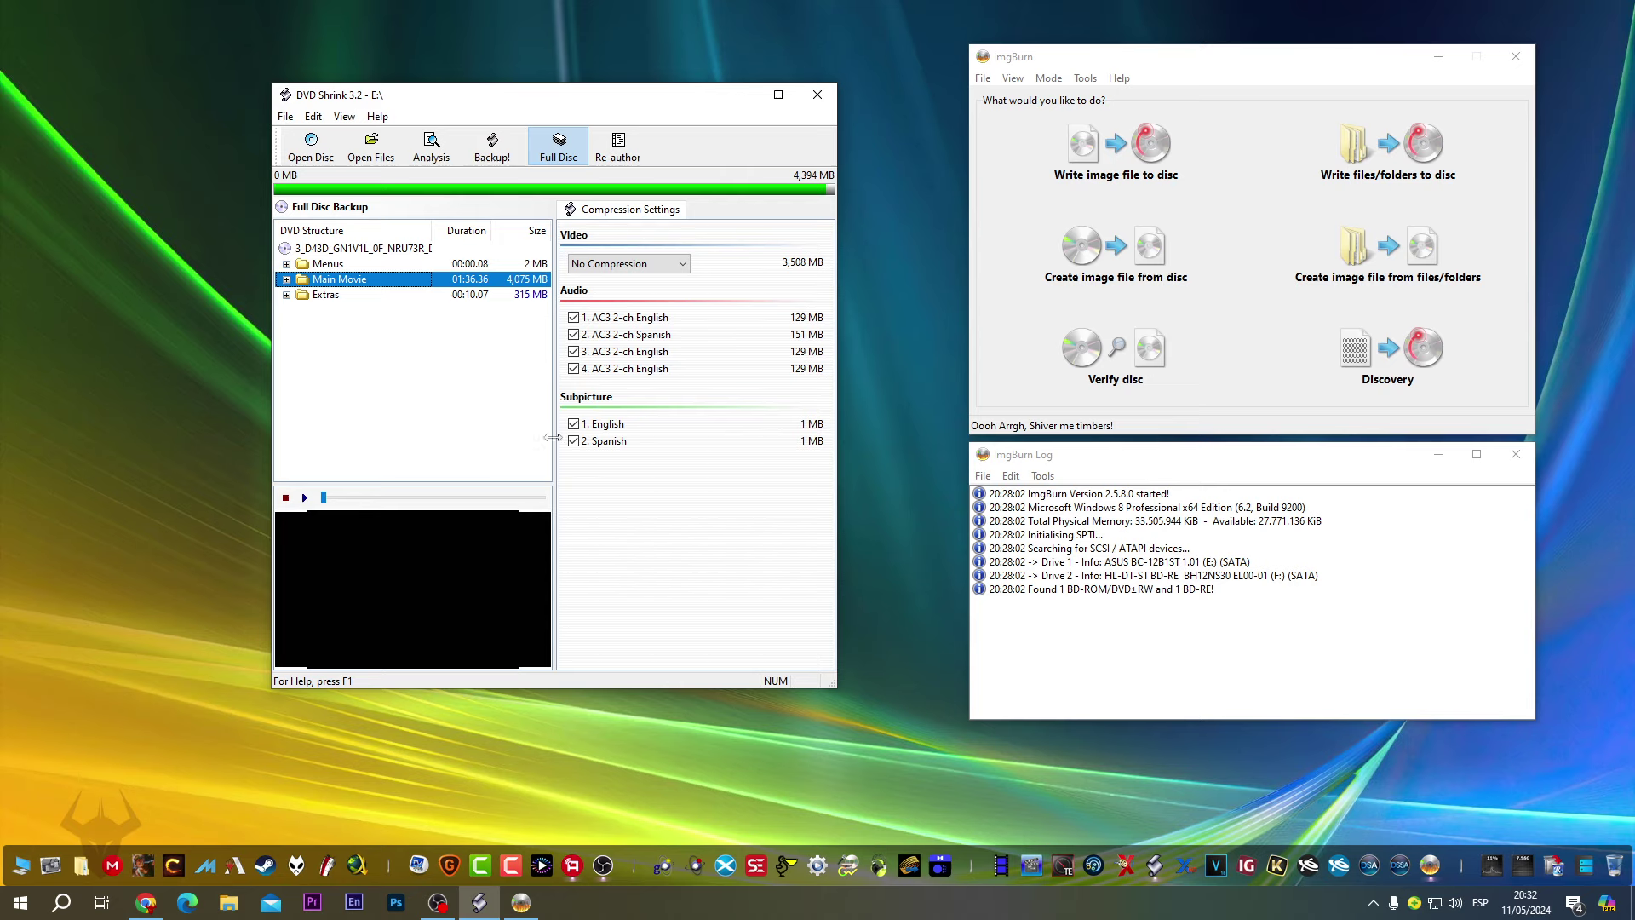
{"action": "left_click", "coordinate": [366, 249]}
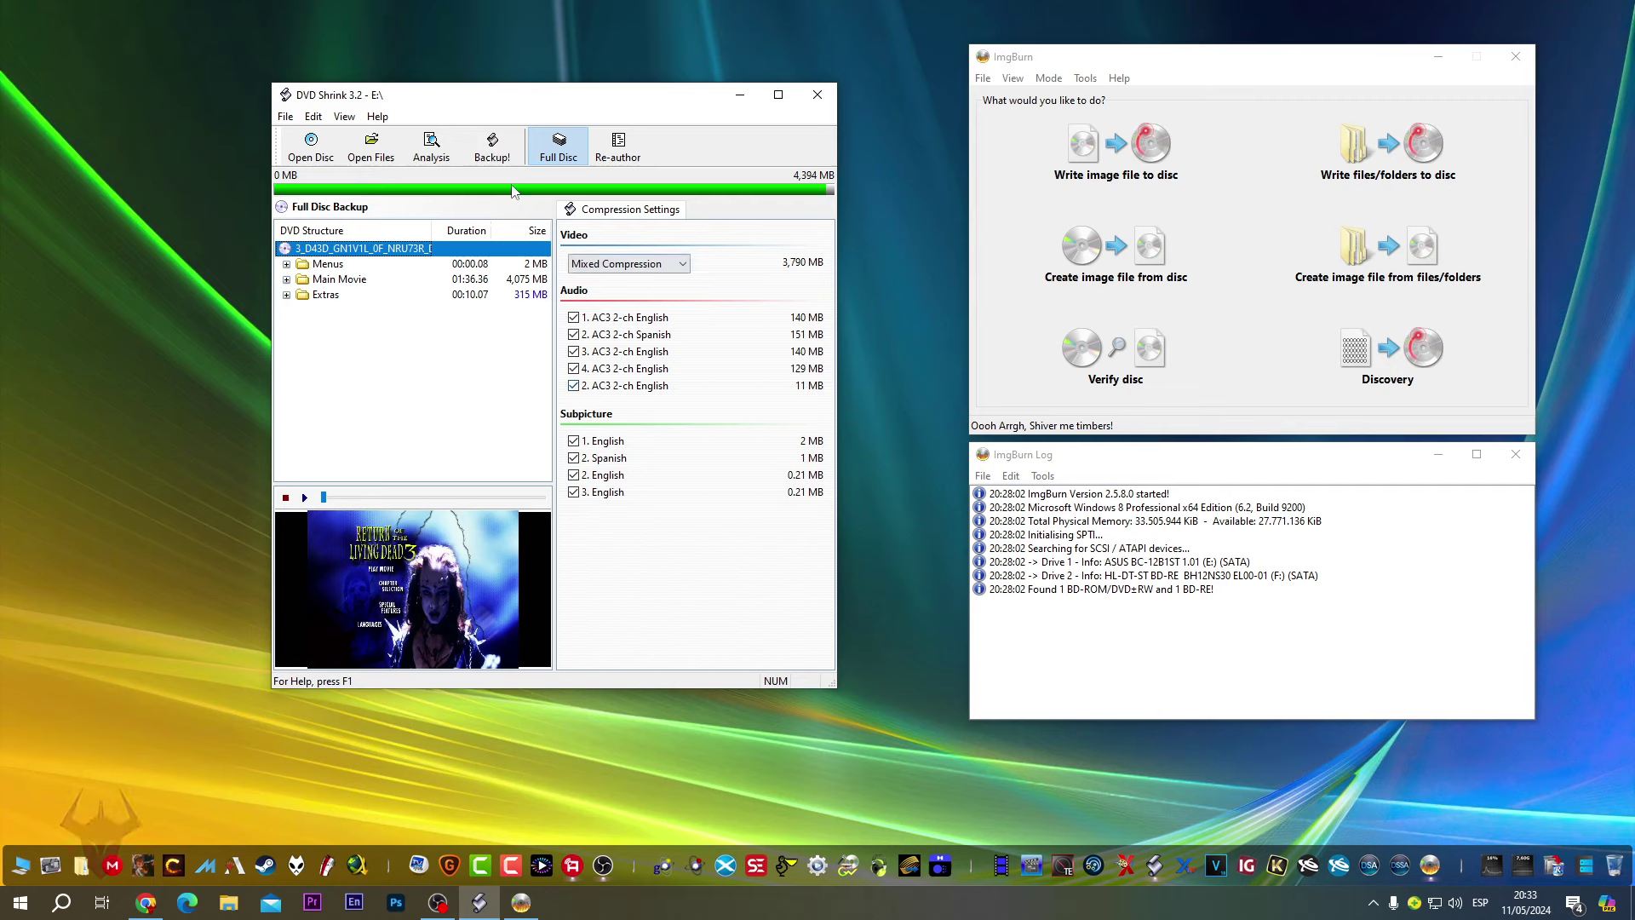
- Start backing up the disc with ISO Image File as the backup target
{"action": "left_click", "coordinate": [501, 157]}
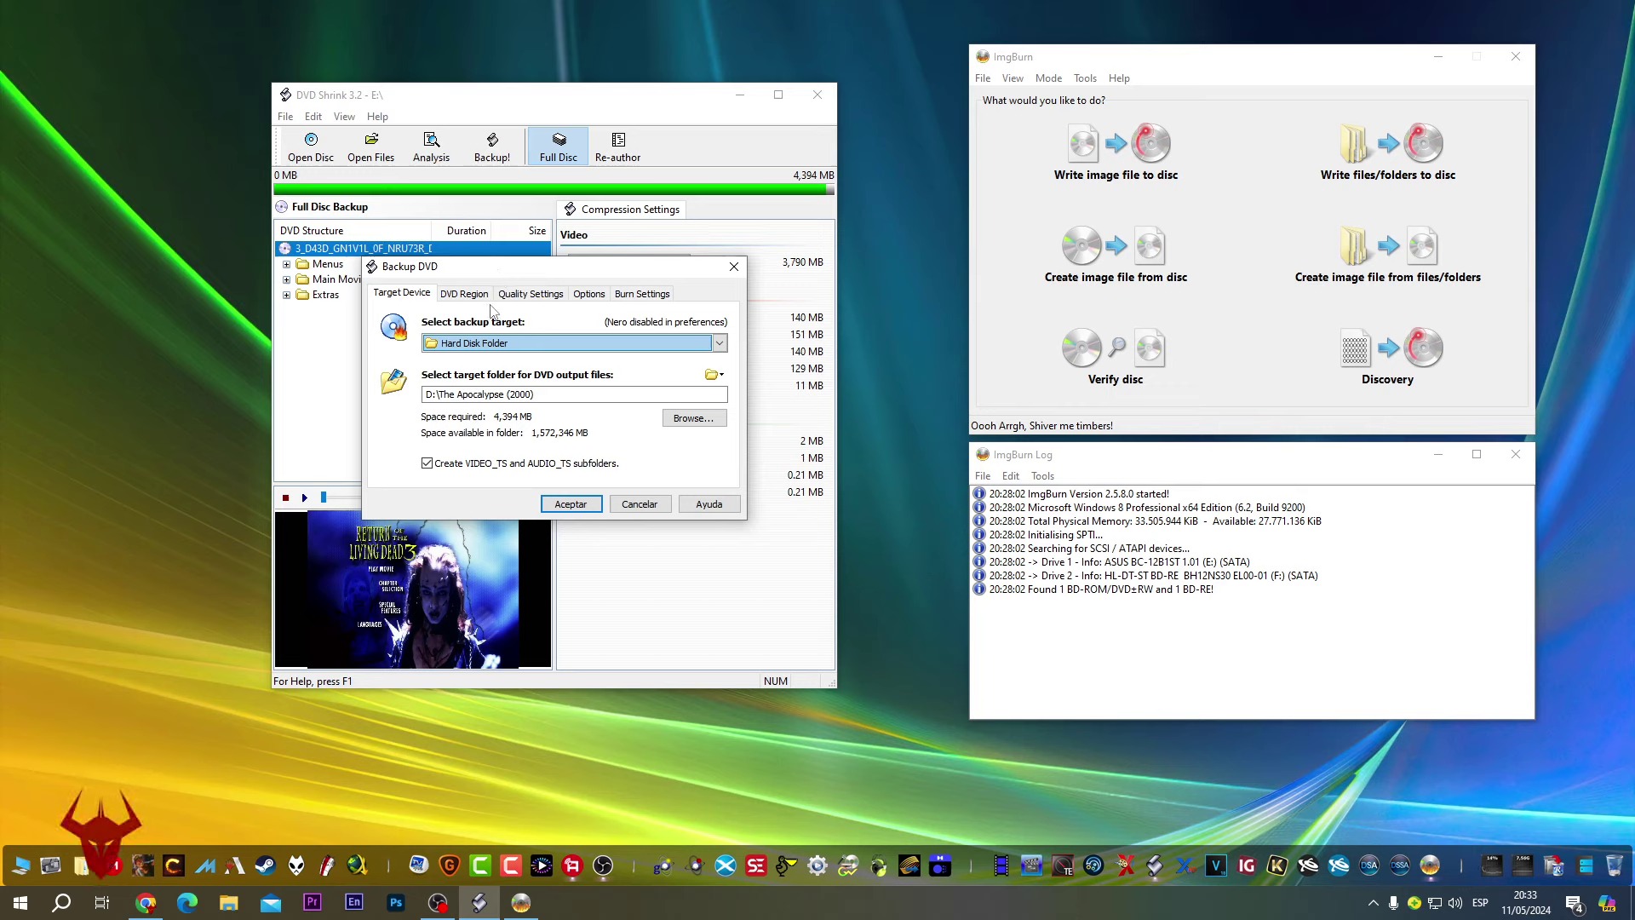
{"action": "left_click", "coordinate": [720, 342]}
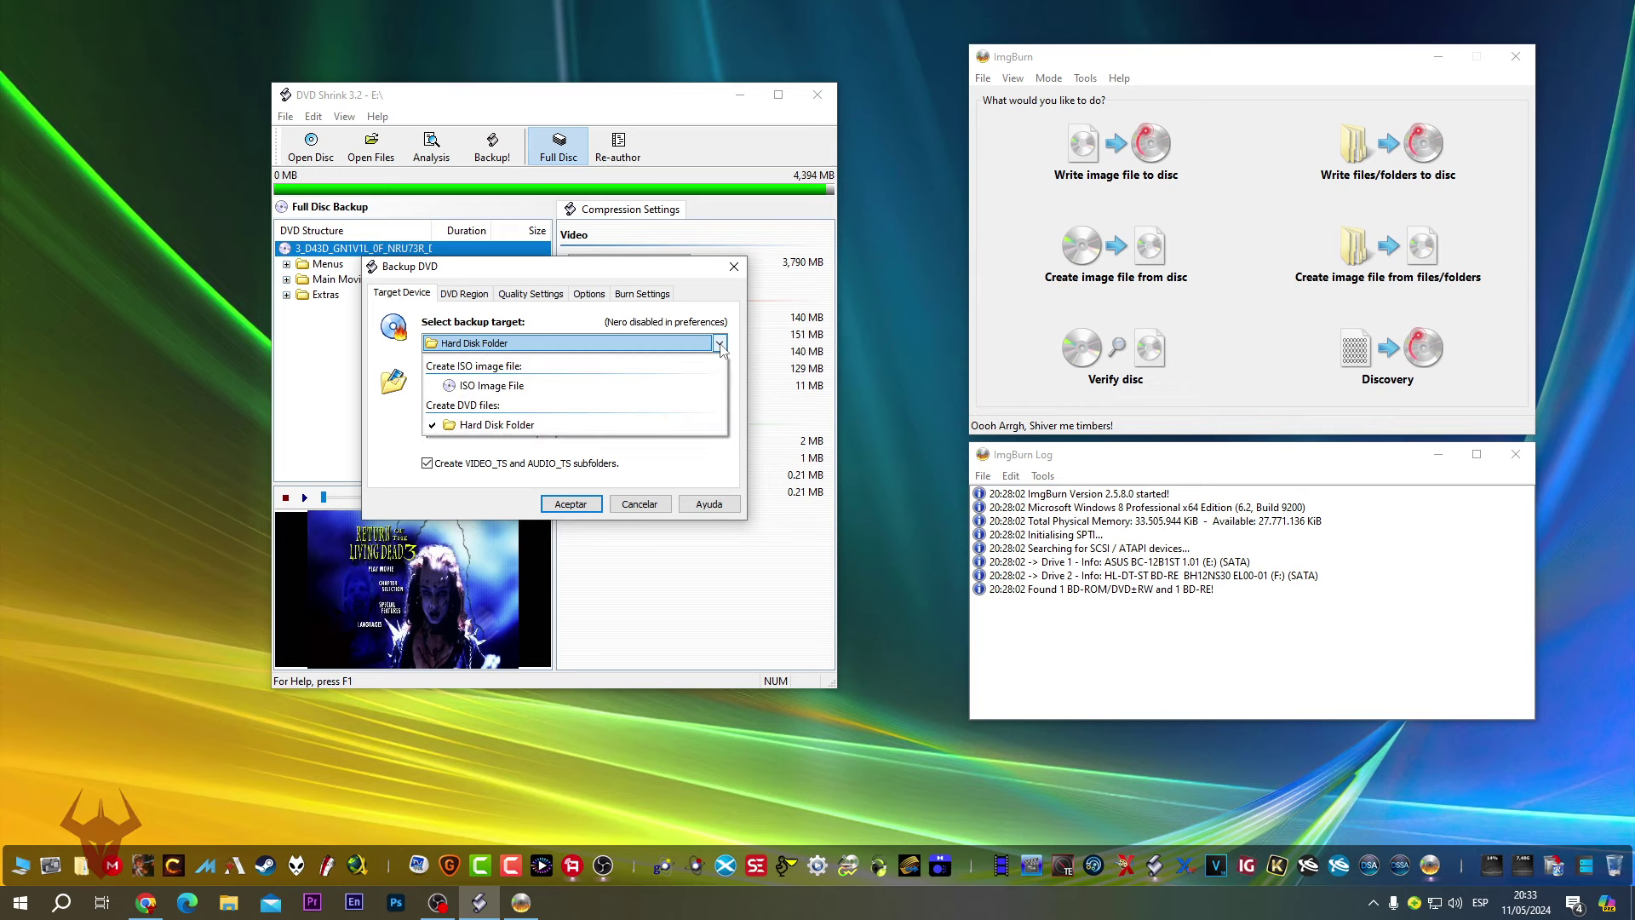
{"action": "left_click", "coordinate": [486, 385]}
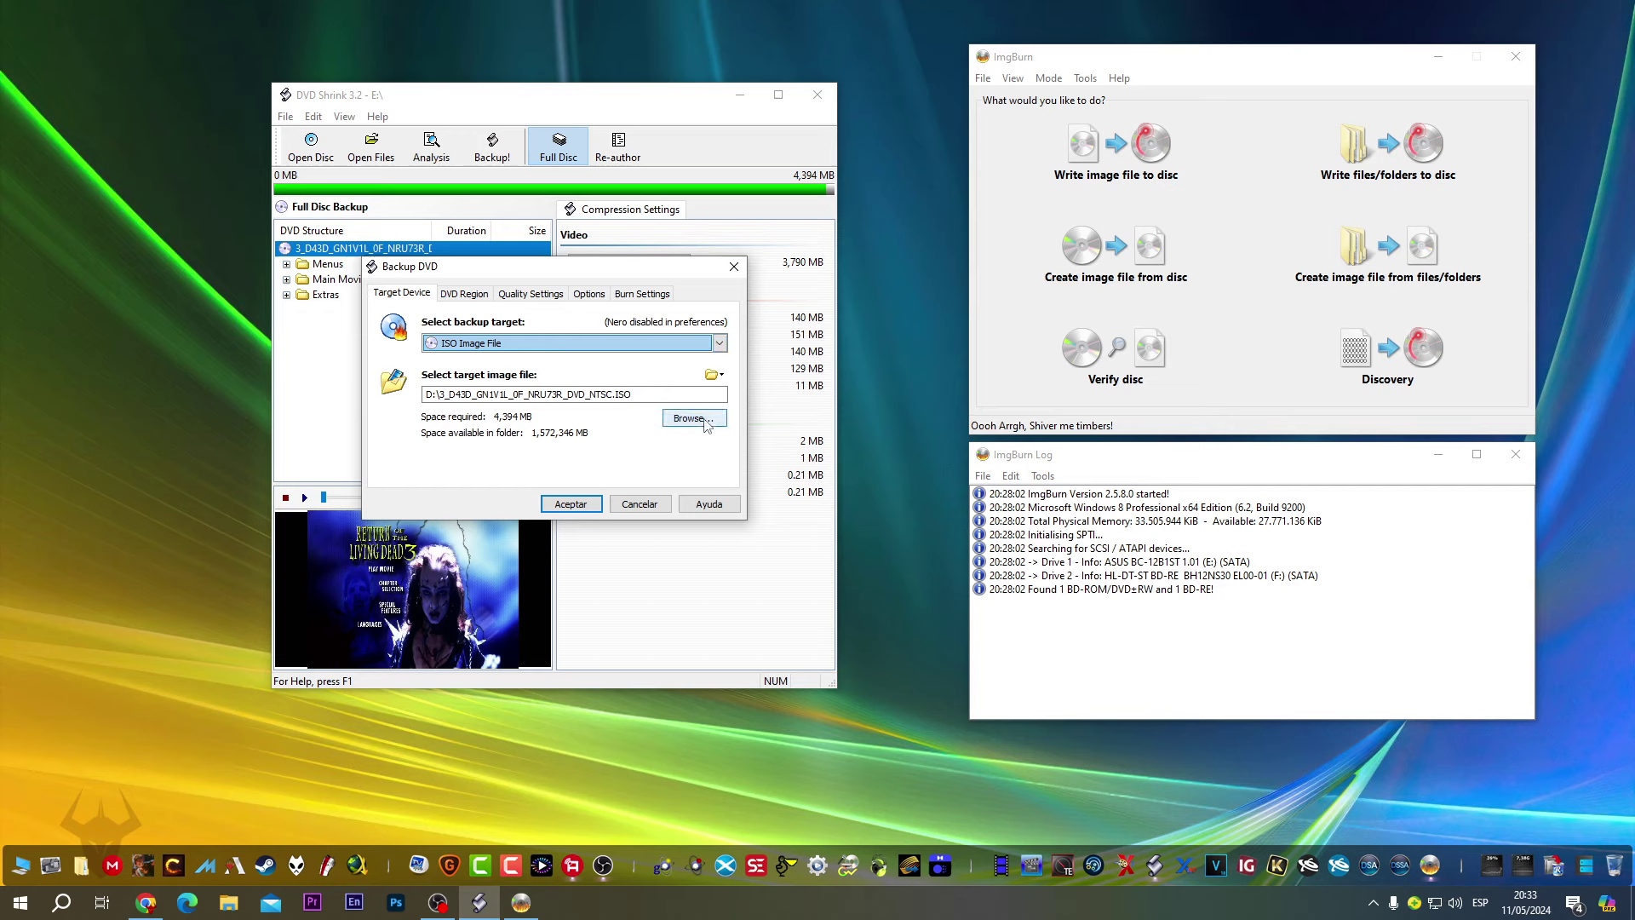
- Review the backup's DVD region, quality, general options and burn settings
{"action": "left_click", "coordinate": [468, 296]}
{"action": "left_click", "coordinate": [516, 298]}
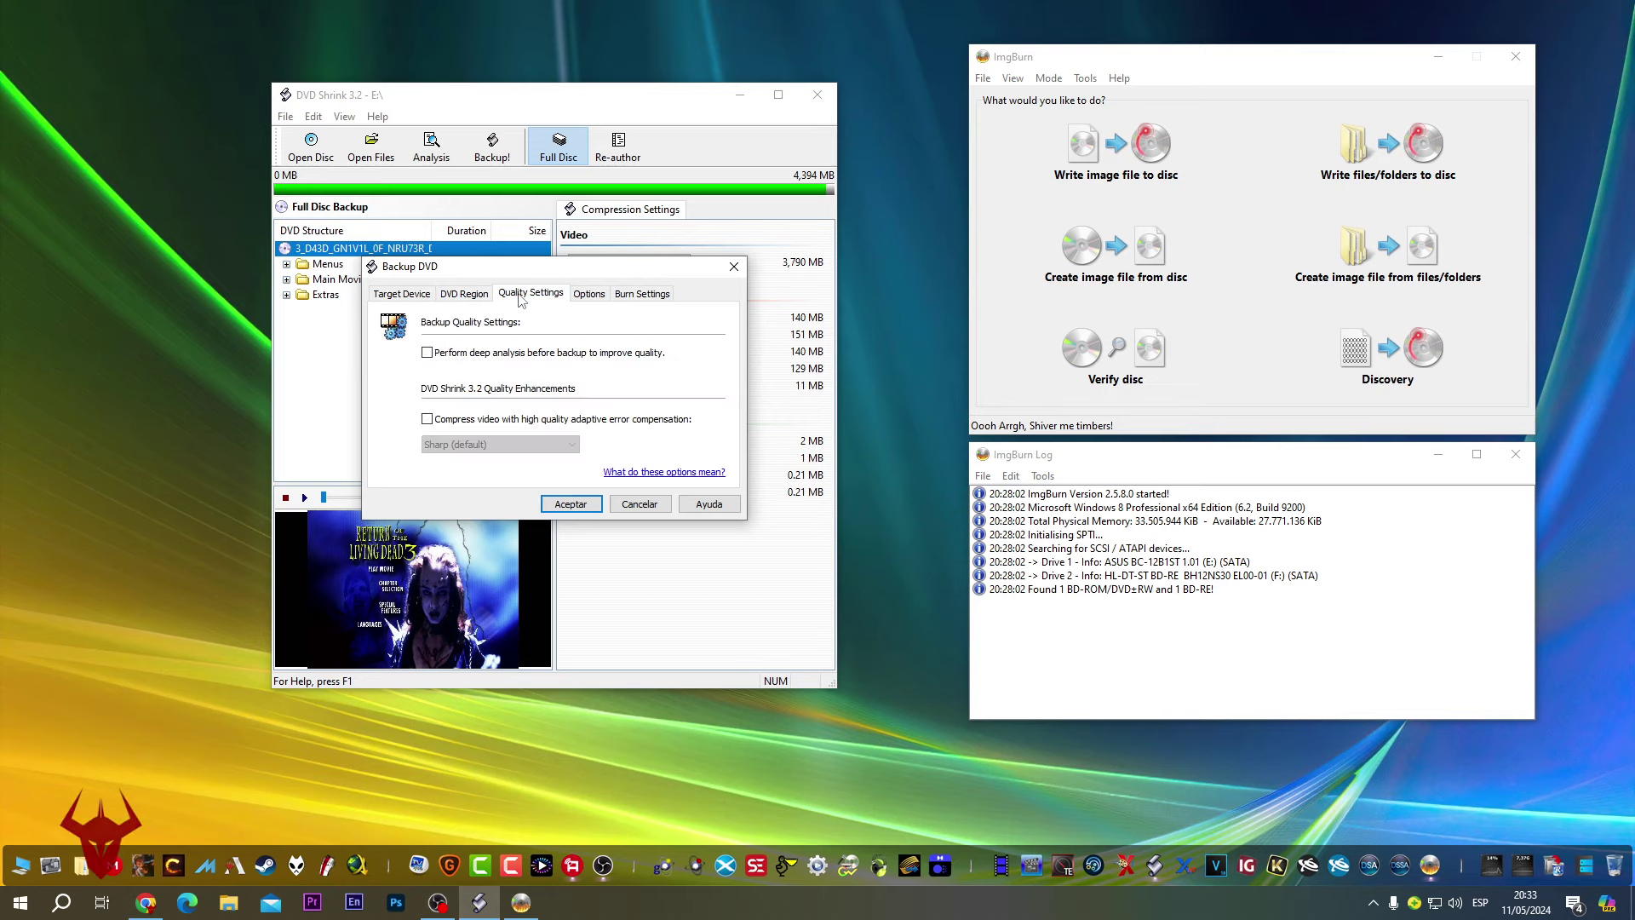
{"action": "left_click", "coordinate": [608, 302]}
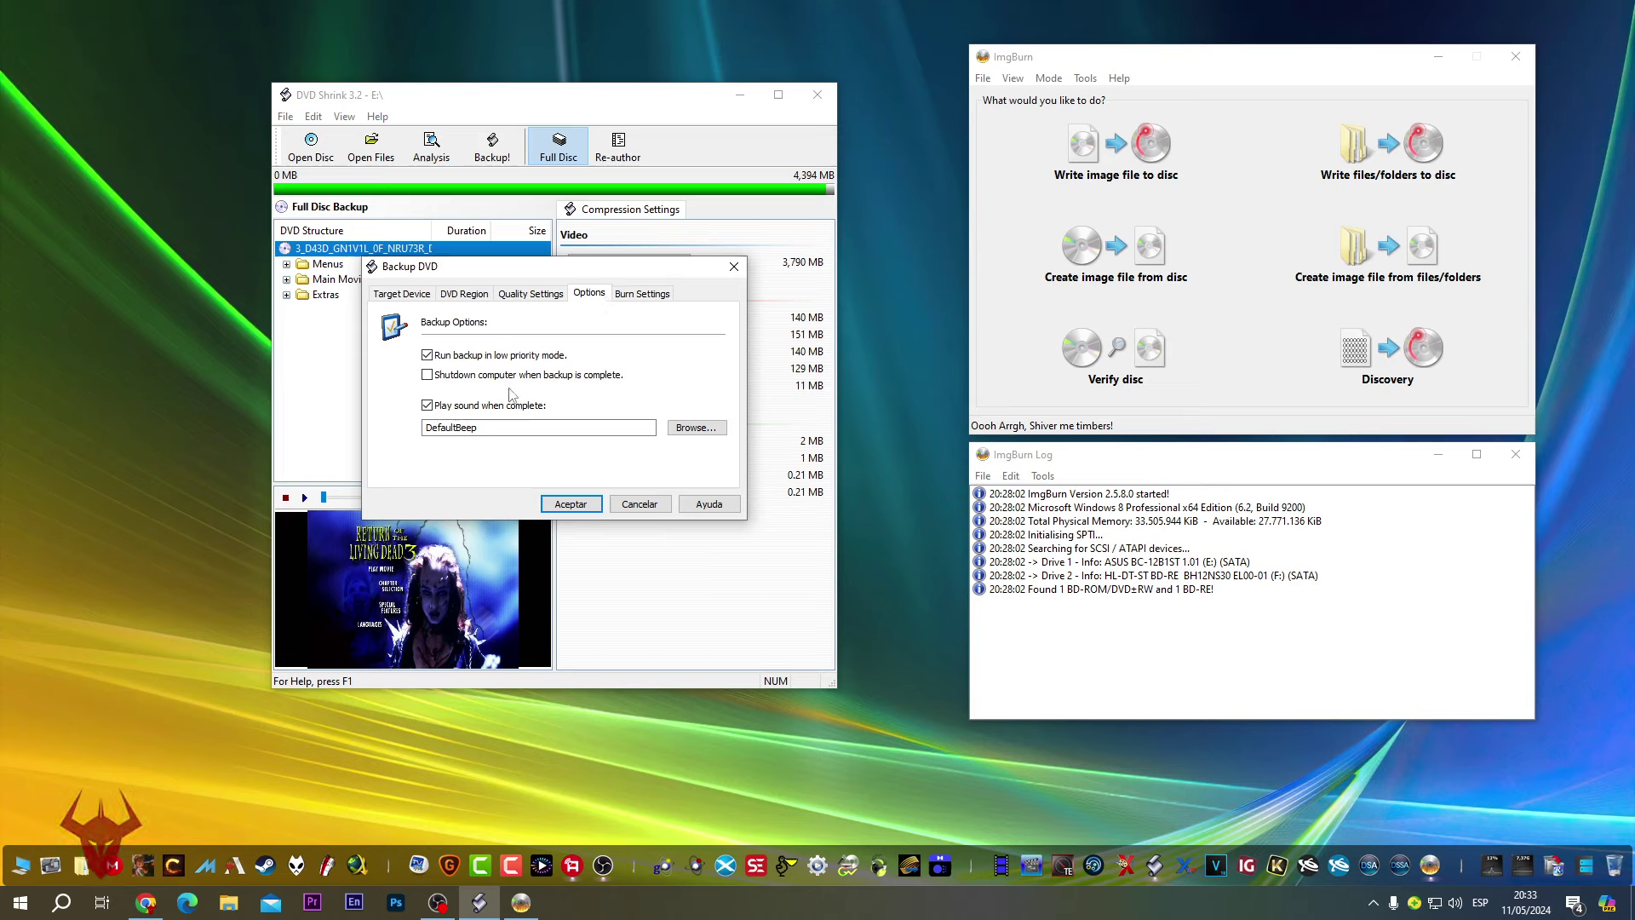
{"action": "left_click", "coordinate": [637, 298]}
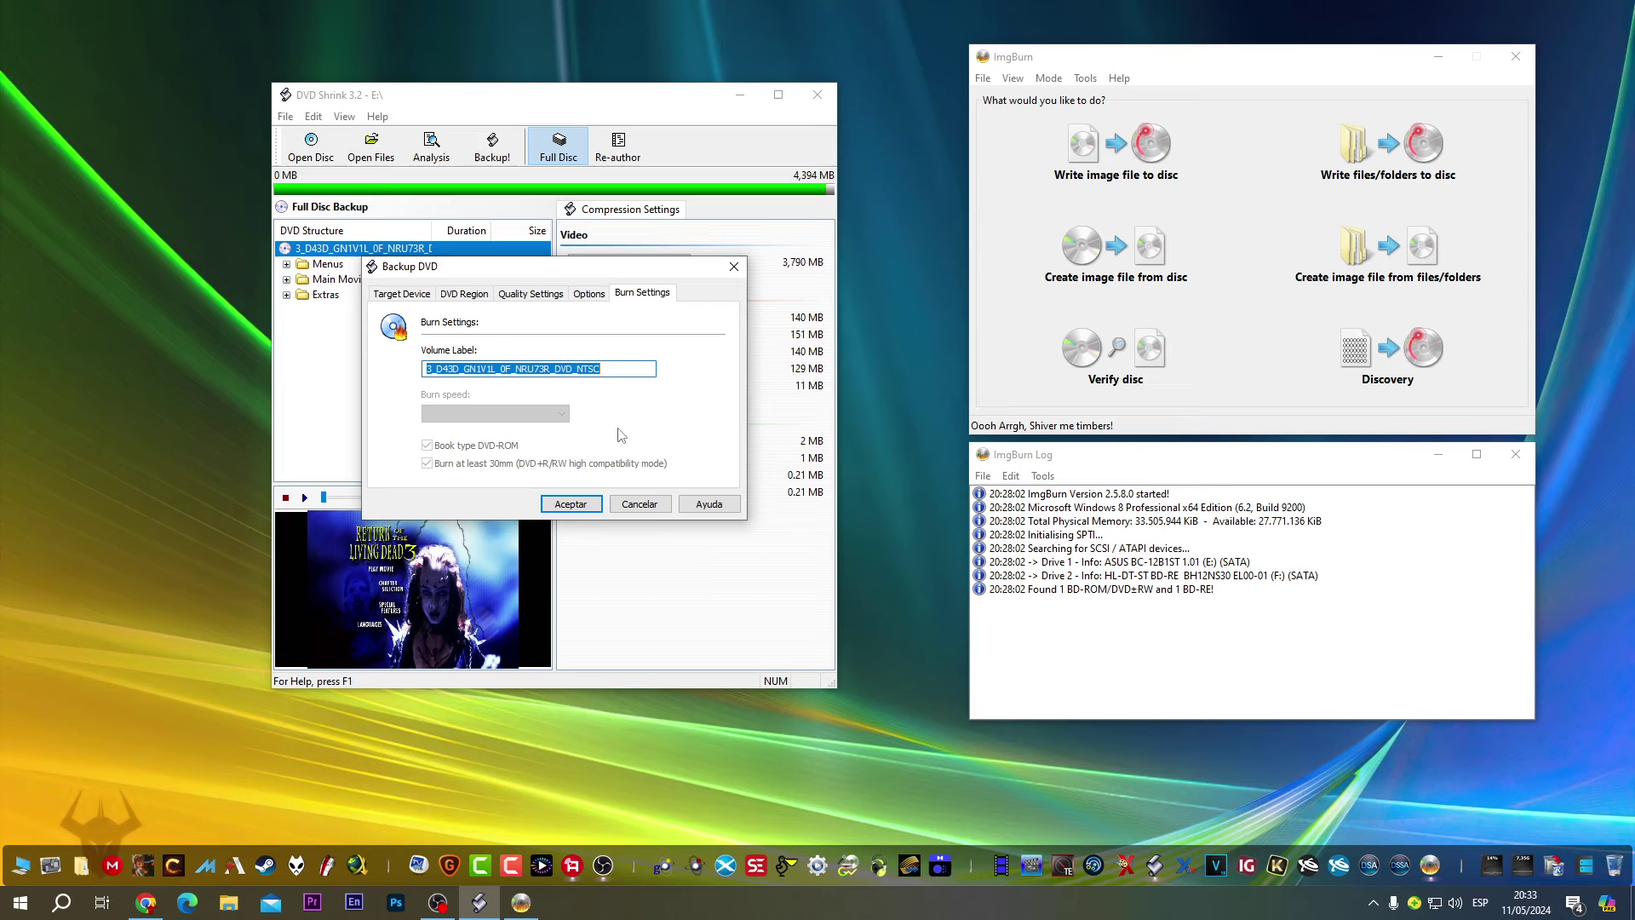
- Switch to ImgBurn, check how a source image is chosen for writing to disc, and close the program without choosing a file
{"action": "left_click", "coordinate": [1097, 150]}
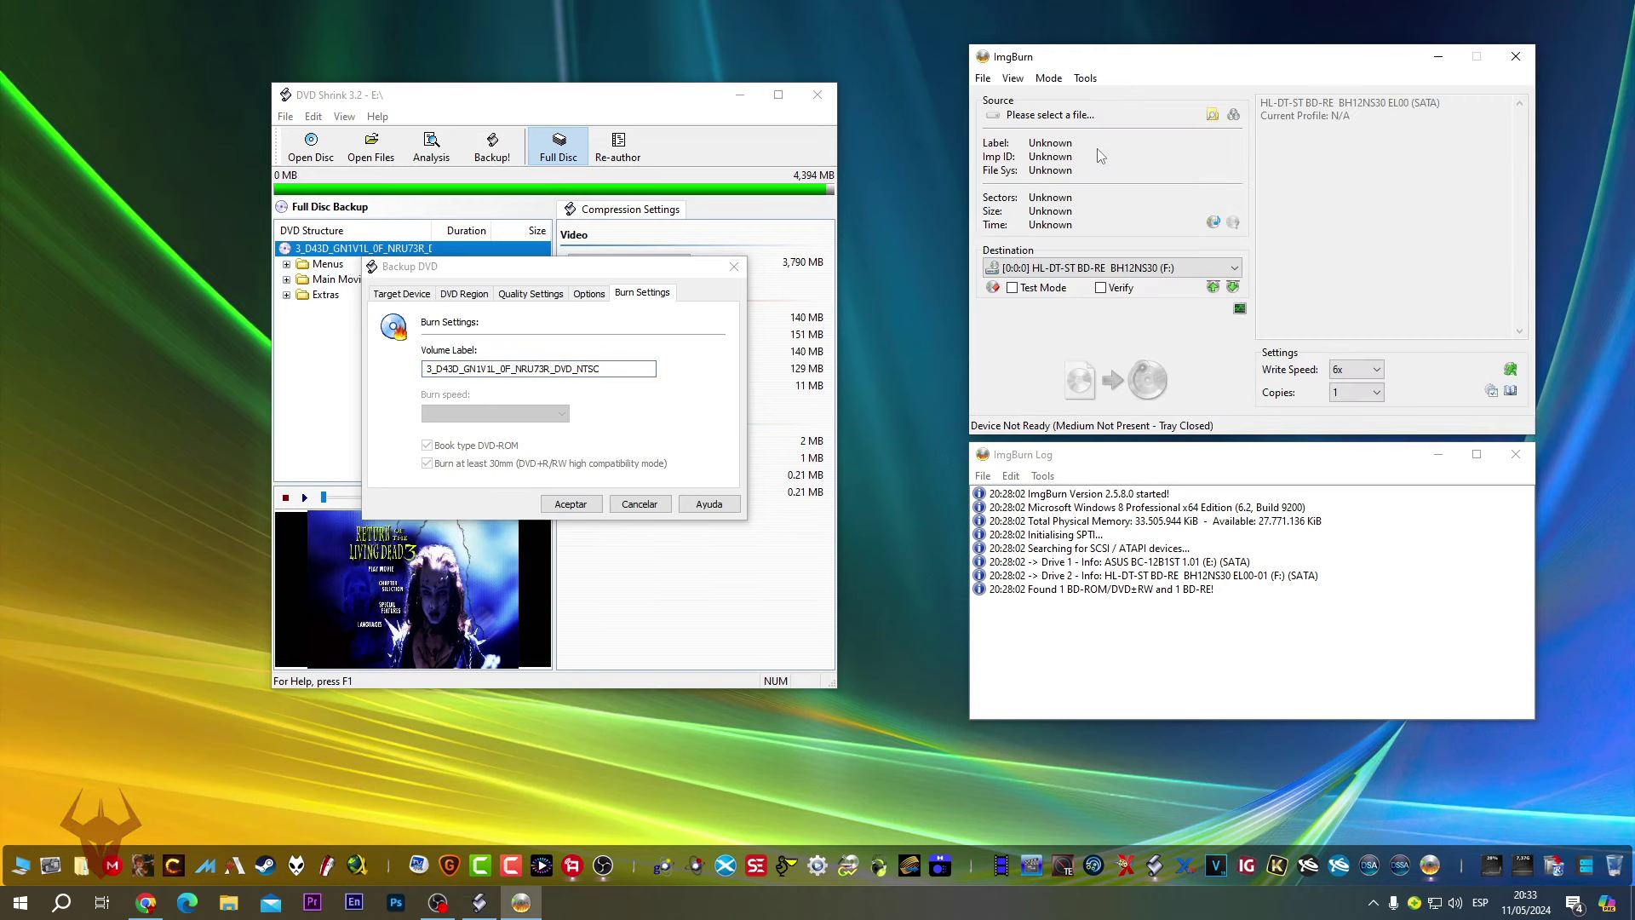
{"action": "left_click", "coordinate": [1212, 115]}
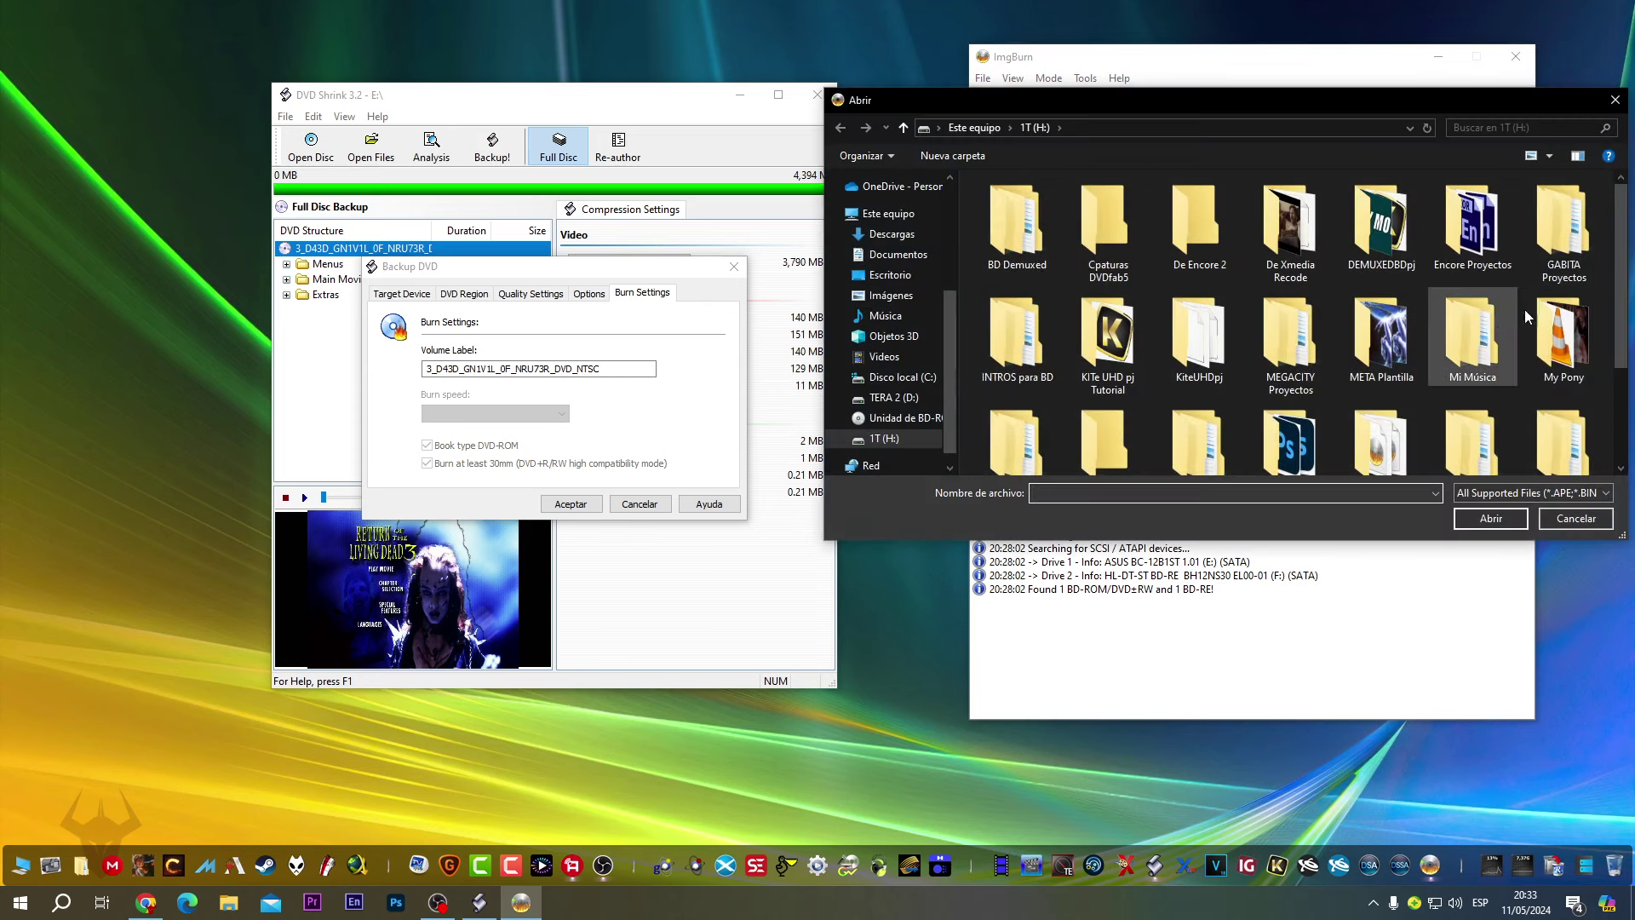
{"action": "left_click", "coordinate": [1576, 518]}
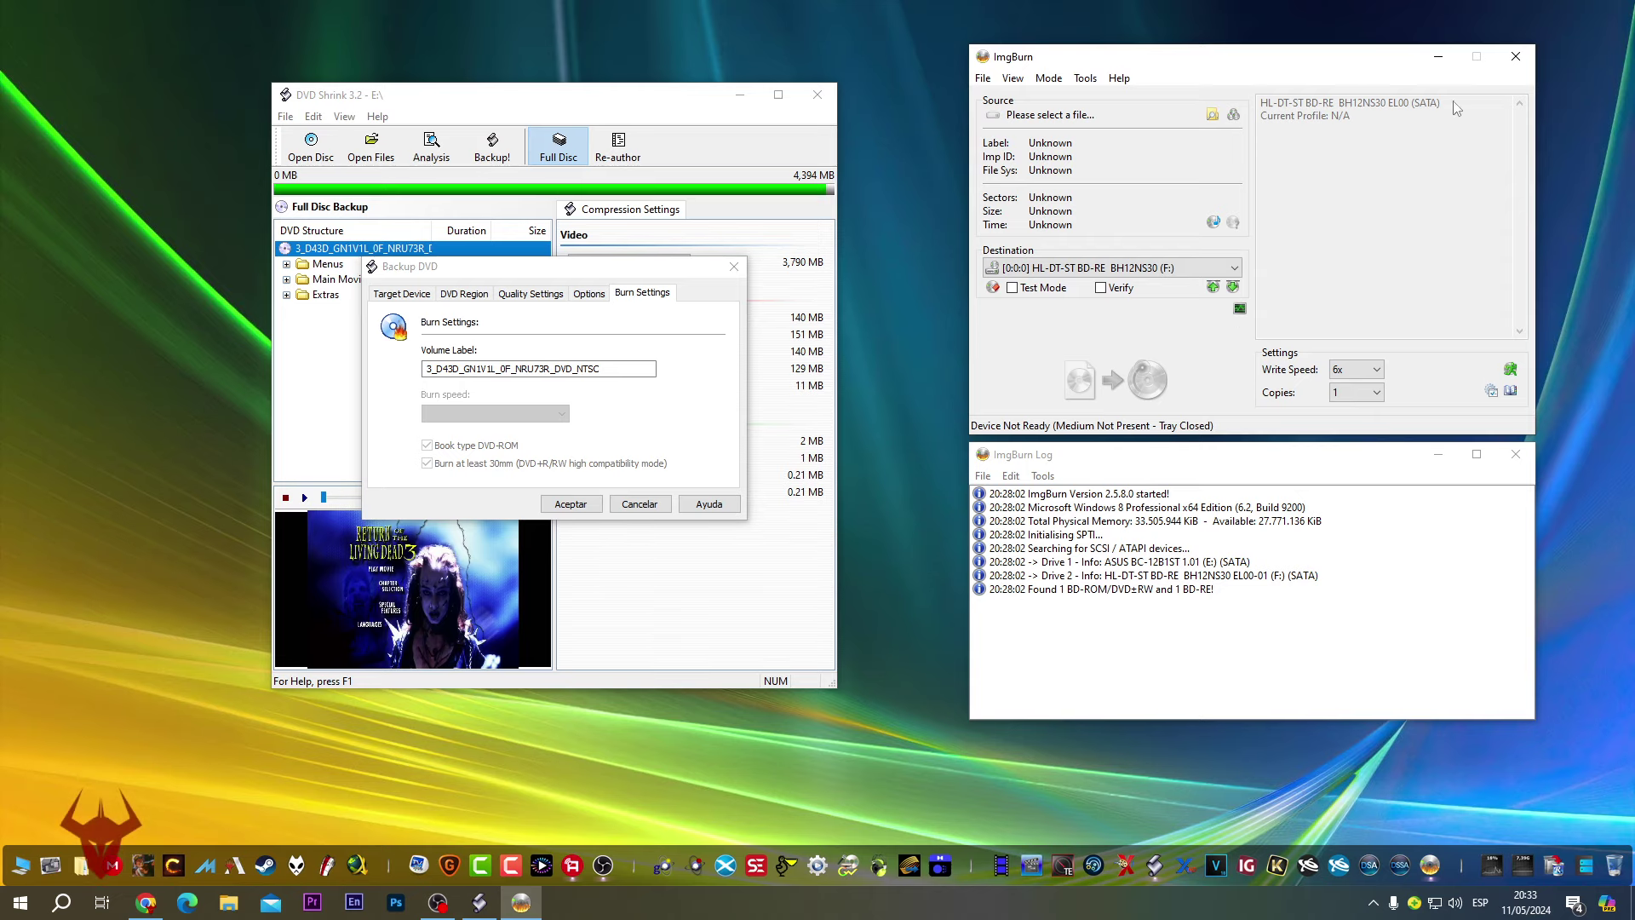
{"action": "left_click", "coordinate": [1515, 57]}
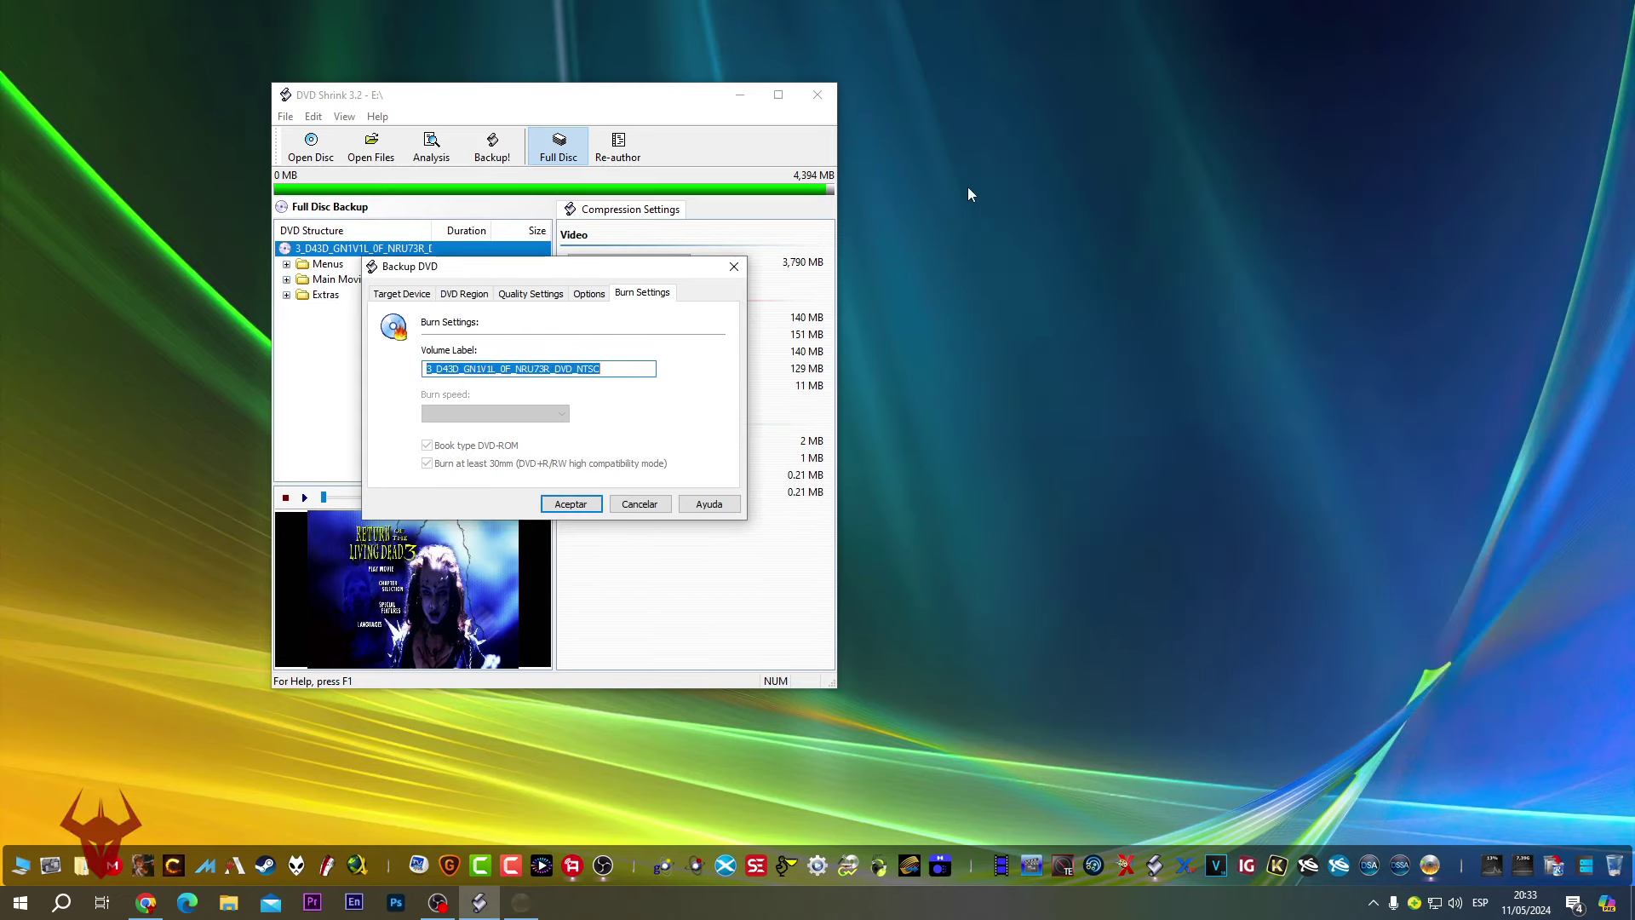
- Cancel the DVD Shrink backup and set the whole disc's video compression to No Compression
{"action": "left_click", "coordinate": [638, 503]}
{"action": "left_click_drag", "start_coordinate": [663, 105], "coordinate": [1046, 179]}
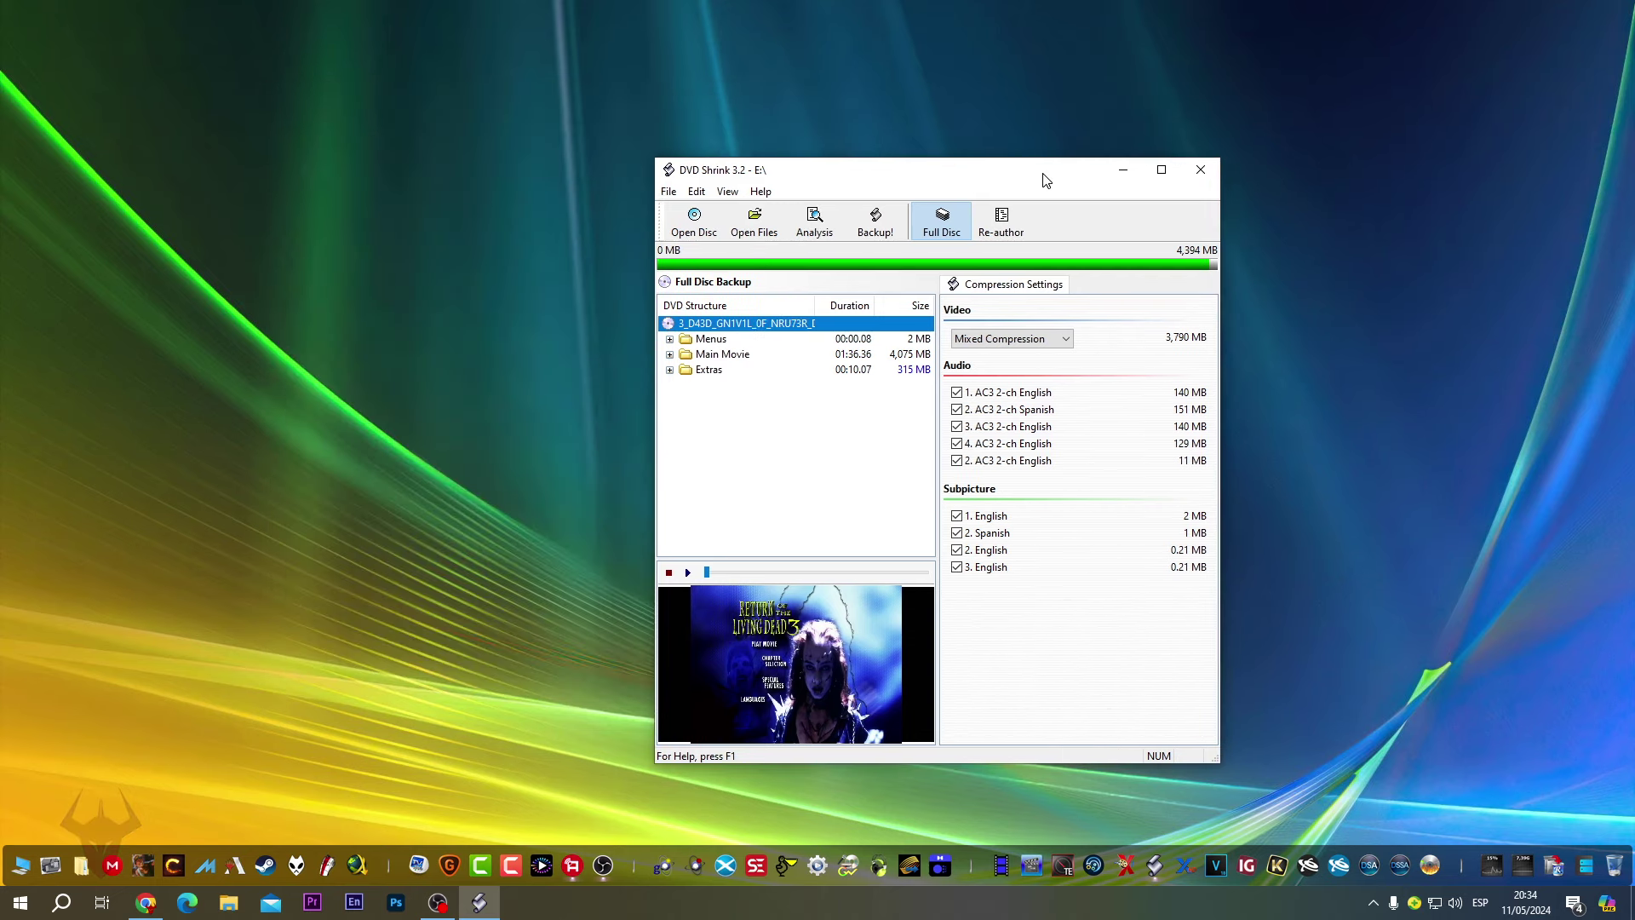
{"action": "left_click", "coordinate": [998, 346]}
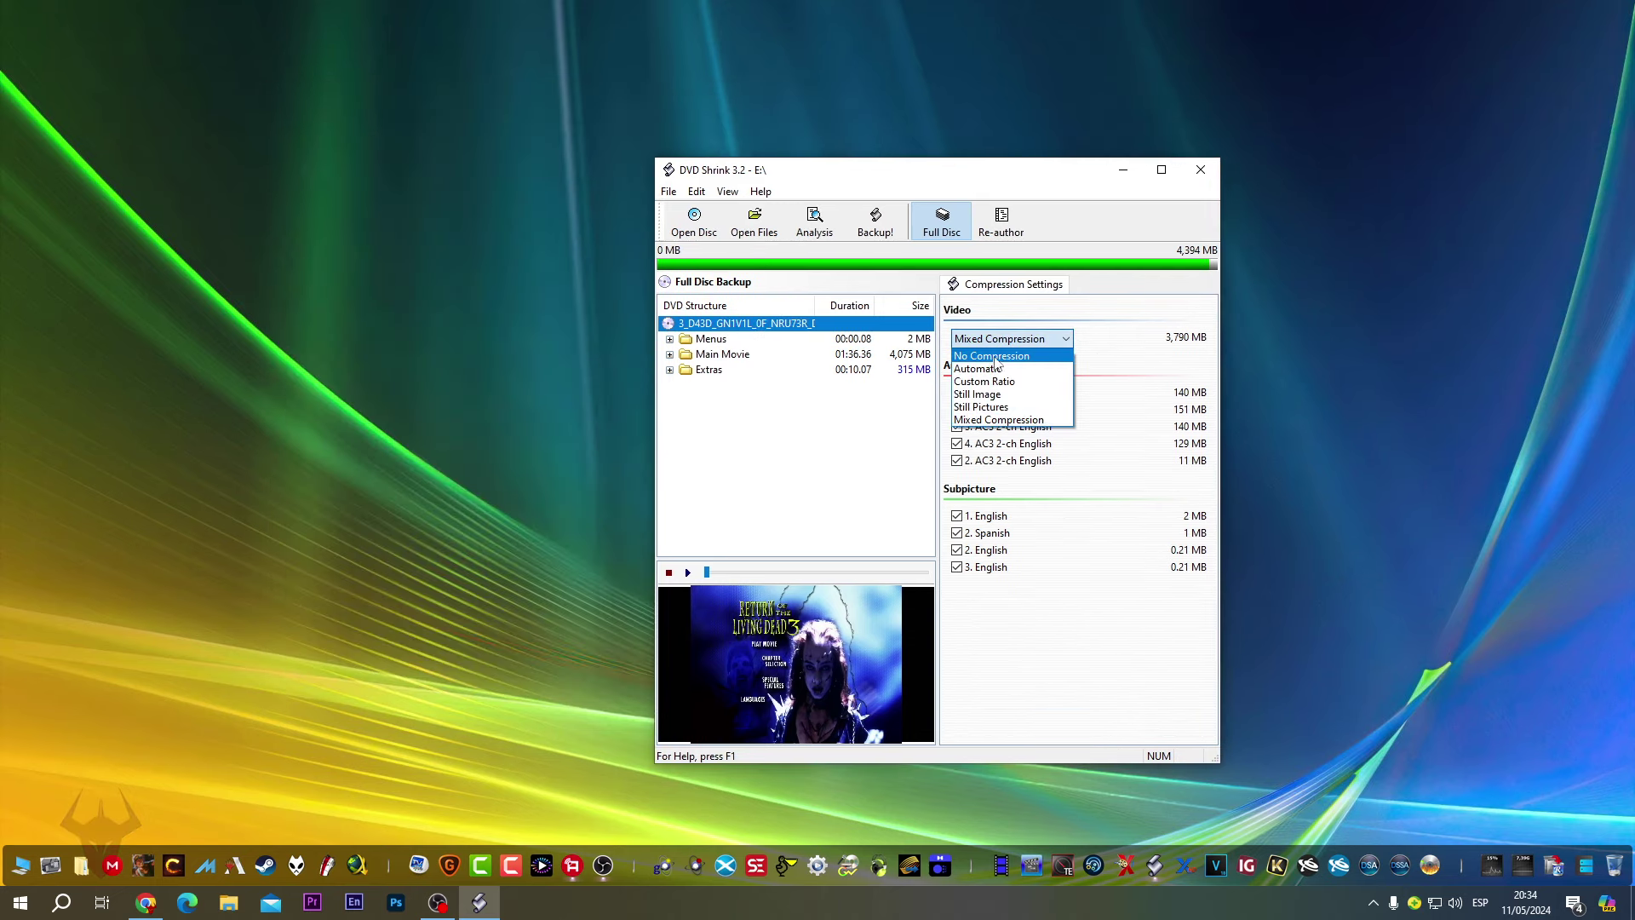
{"action": "left_click", "coordinate": [997, 354]}
- Close DVD Shrink
{"action": "left_click_drag", "start_coordinate": [942, 181], "coordinate": [807, 125]}
{"action": "left_click", "coordinate": [1066, 115]}
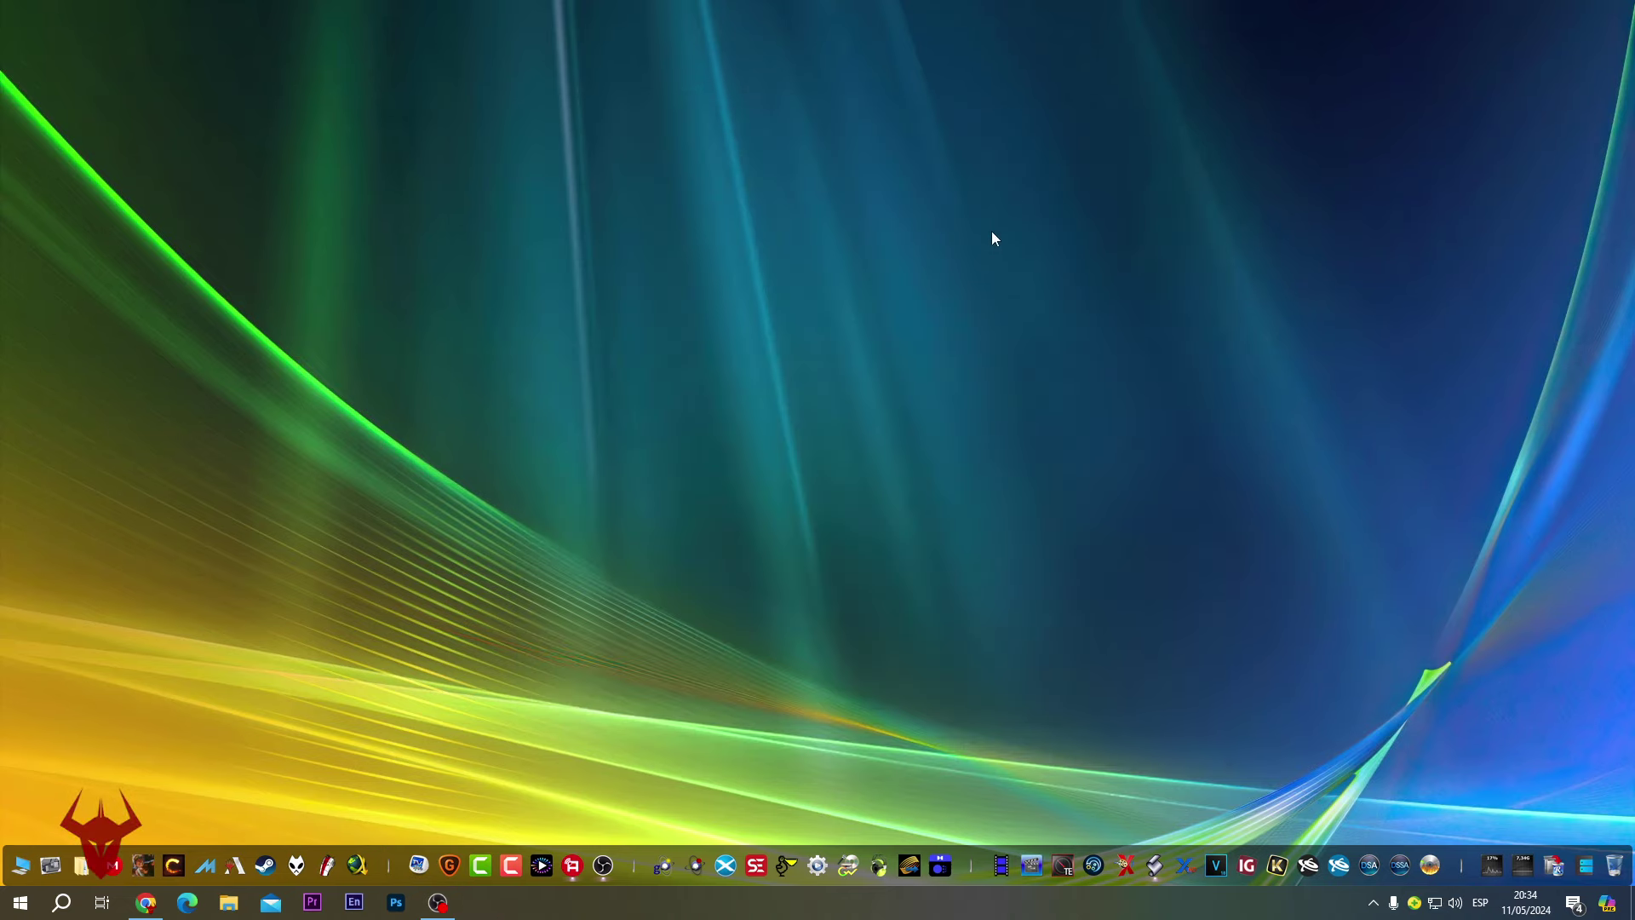